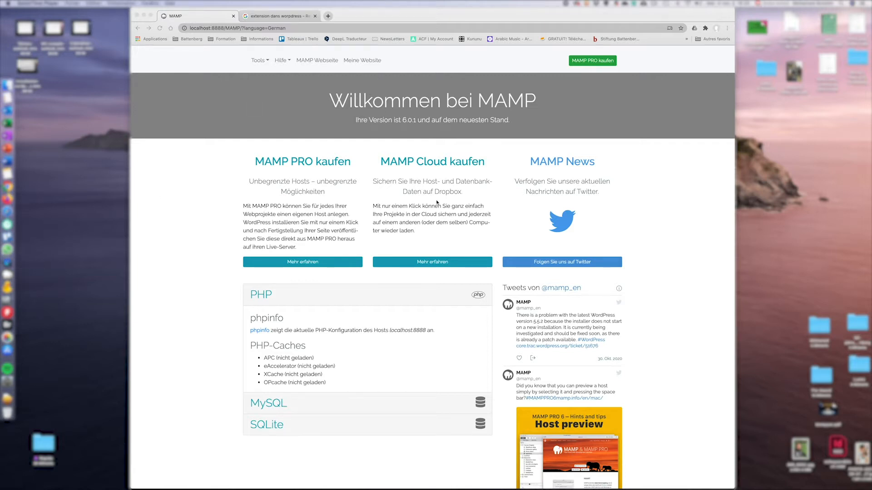
Open the MAMP start page and the monsite2 folder to show the local site's front page.
{"action": "left_click", "coordinate": [471, 110]}
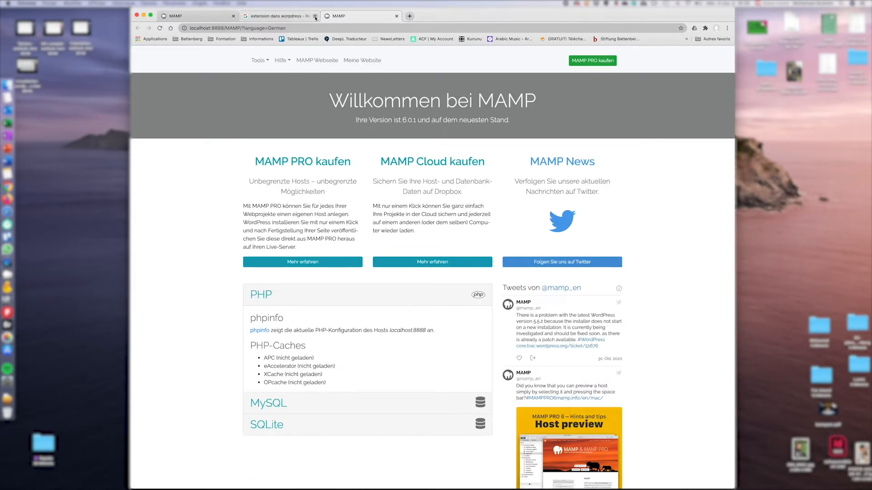
{"action": "left_click", "coordinate": [362, 61]}
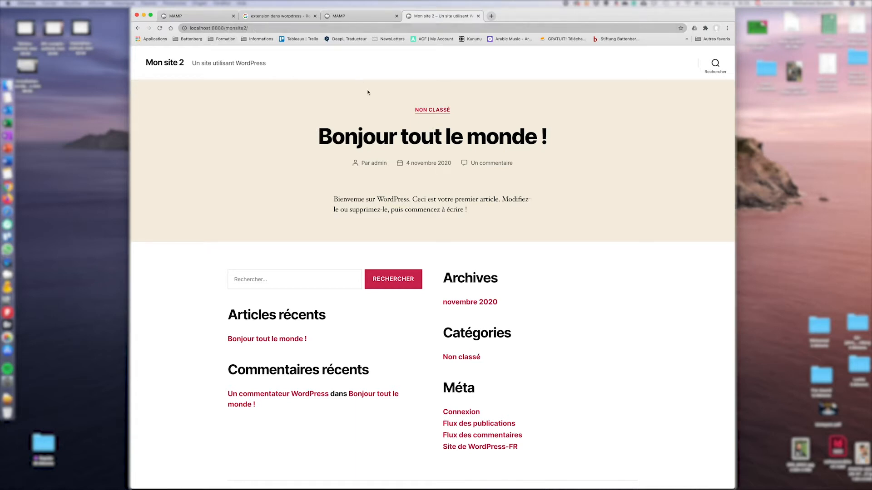
Append wp-admin to the localhost:8888/monsite2/ address to reach the login page.
{"action": "left_click", "coordinate": [284, 28]}
{"action": "left_click", "coordinate": [285, 28]}
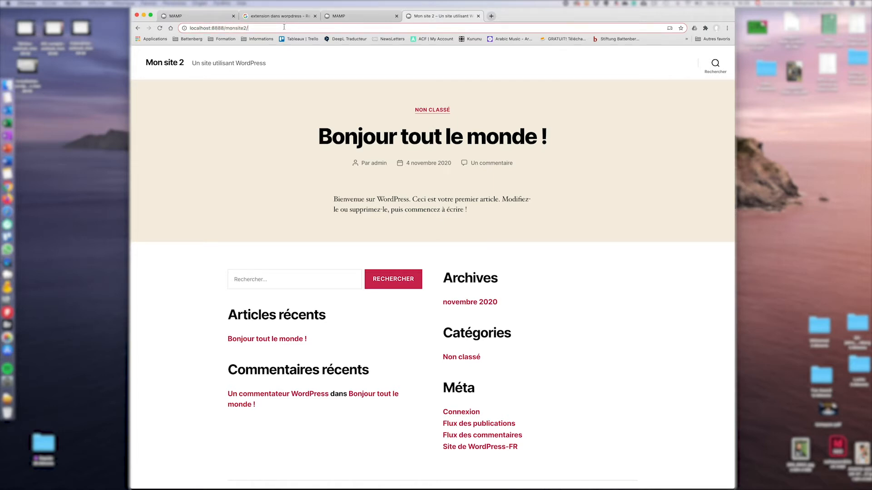
{"action": "type", "text": "wp-"}
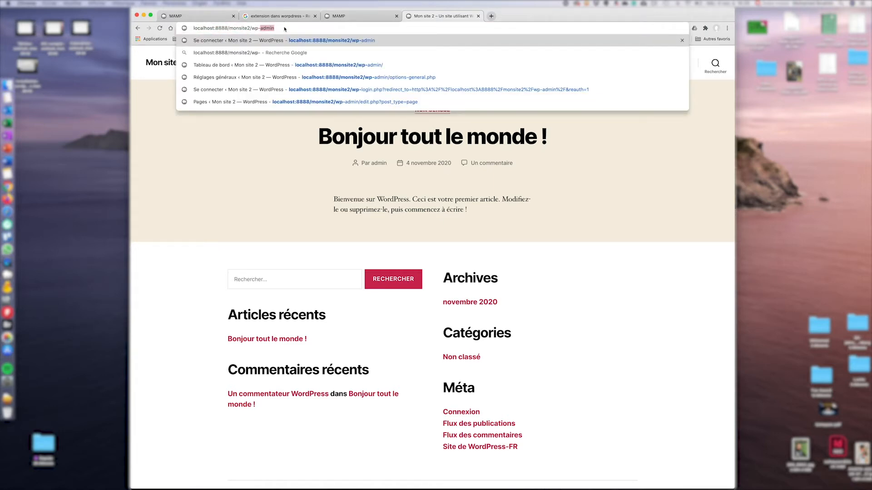
{"action": "type", "text": "admin"}
{"action": "key", "text": "Return"}
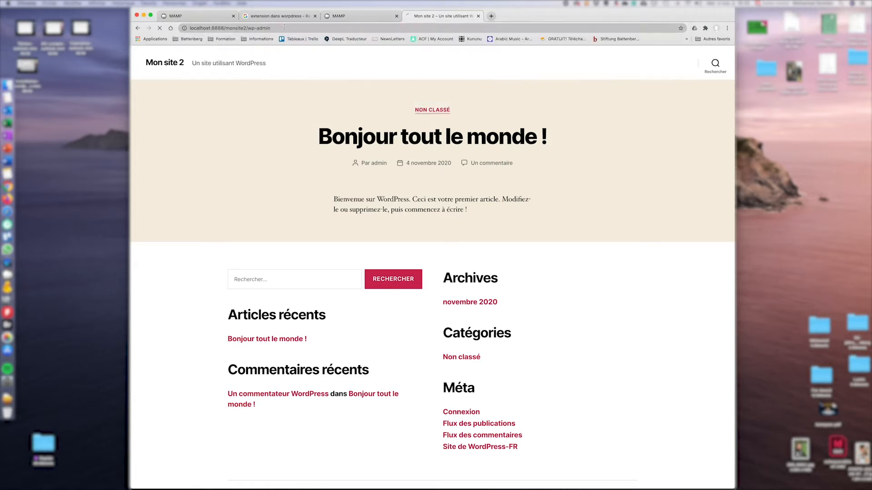
Sign in with the site's username and password.
{"action": "left_click", "coordinate": [422, 153]}
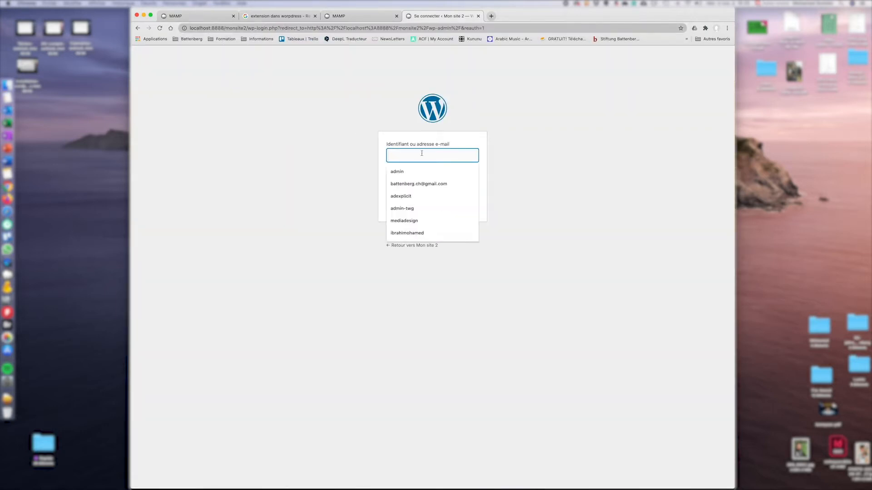
{"action": "type", "text": "admin"}
{"action": "key", "text": "Tab"}
{"action": "type", "text": "•••••"}
{"action": "left_click", "coordinate": [472, 184]}
{"action": "left_click", "coordinate": [472, 183]}
{"action": "left_click", "coordinate": [469, 201]}
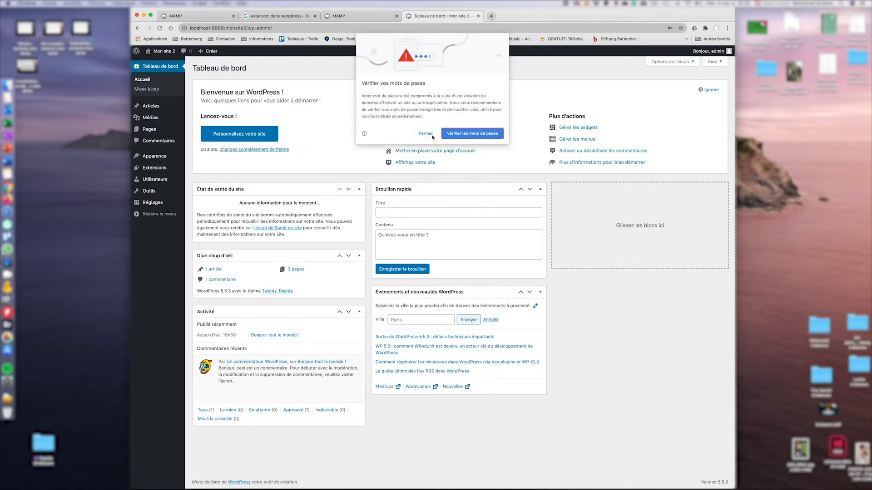
Dismiss the password warning, view the front page, and return to the dashboard.
{"action": "left_click", "coordinate": [426, 134]}
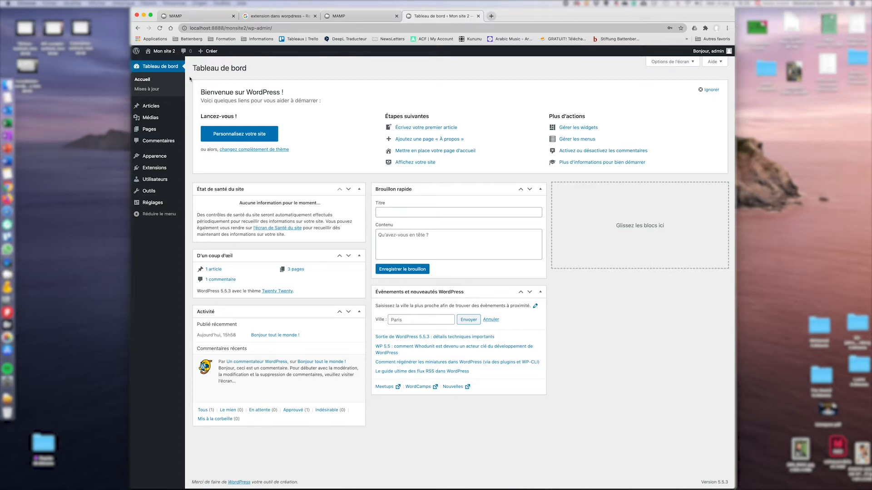
{"action": "left_click", "coordinate": [167, 53]}
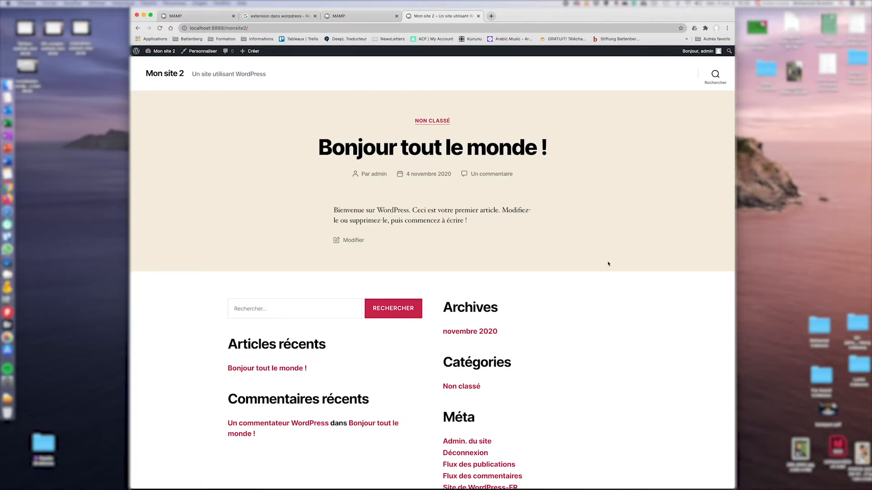
{"action": "left_click", "coordinate": [164, 52]}
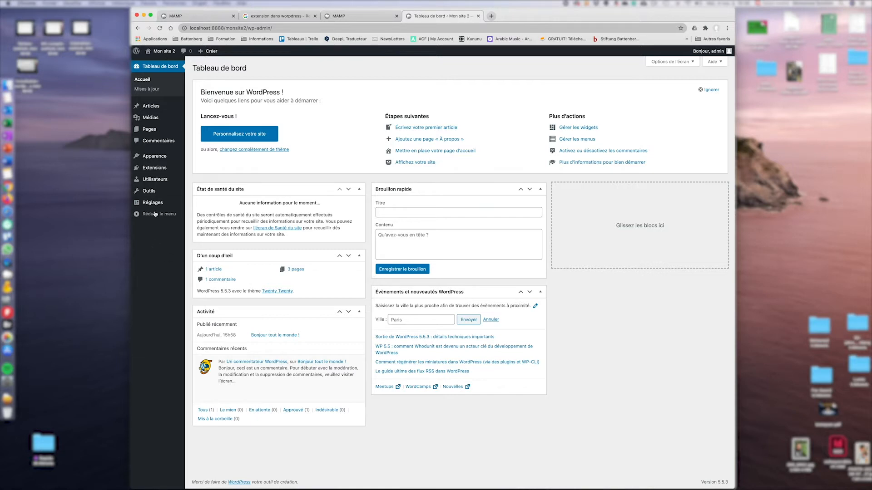
In Réglages > Général, keep Français as the site language.
{"action": "mouse_move", "coordinate": [154, 203]}
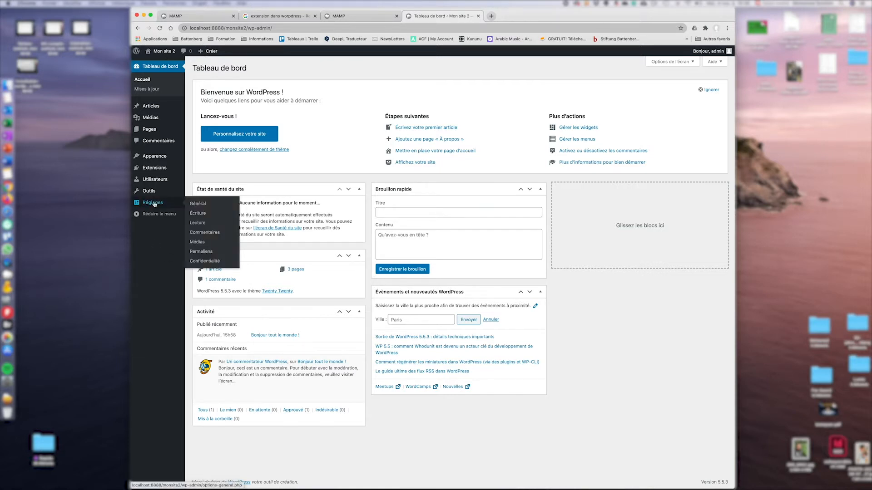
{"action": "left_click", "coordinate": [196, 205]}
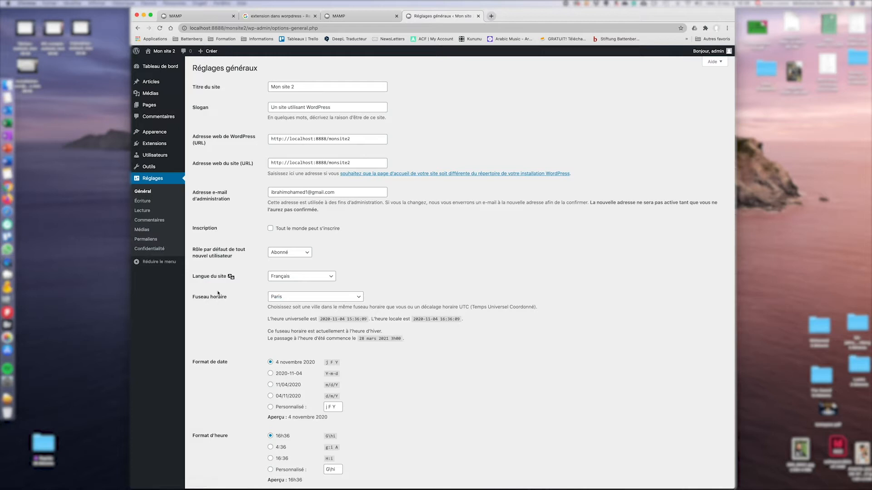
{"action": "left_click", "coordinate": [309, 279]}
{"action": "scroll", "coordinate": [306, 332], "scroll_direction": "down", "scroll_amount": 5}
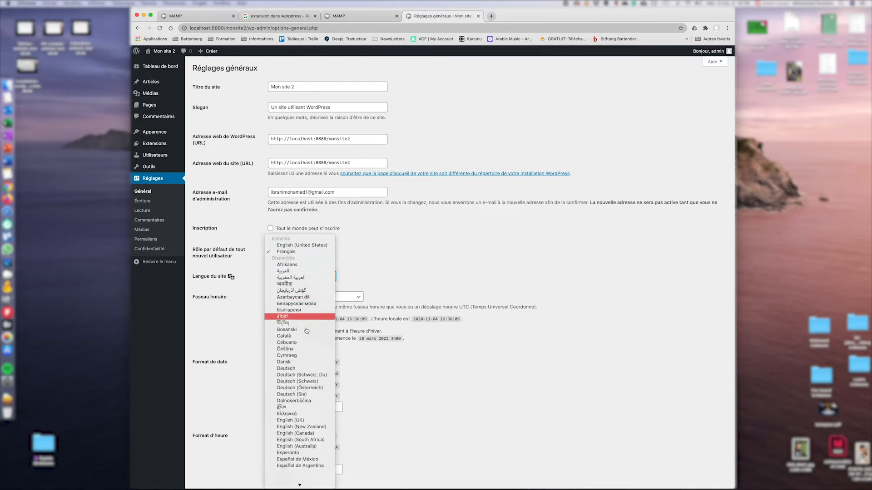
{"action": "scroll", "coordinate": [306, 331], "scroll_direction": "down", "scroll_amount": 5}
{"action": "scroll", "coordinate": [306, 331], "scroll_direction": "up", "scroll_amount": 3}
{"action": "left_click", "coordinate": [454, 319]}
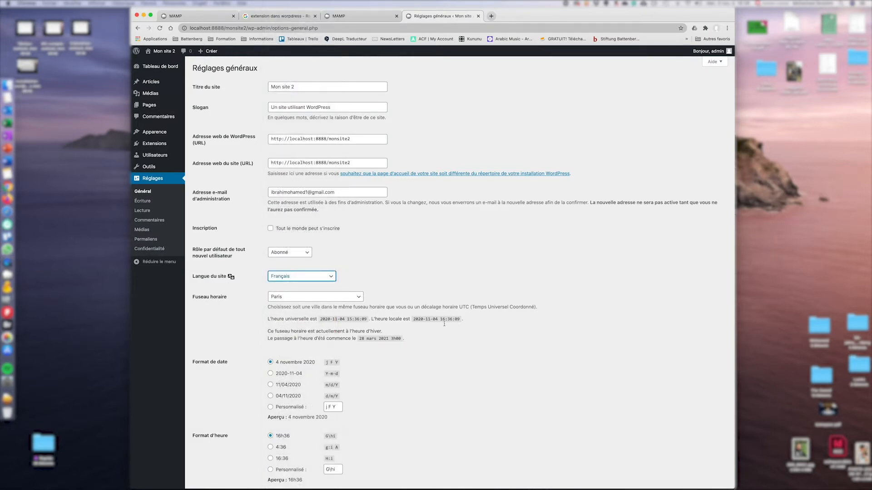
{"action": "scroll", "coordinate": [443, 320], "scroll_direction": "down", "scroll_amount": 4}
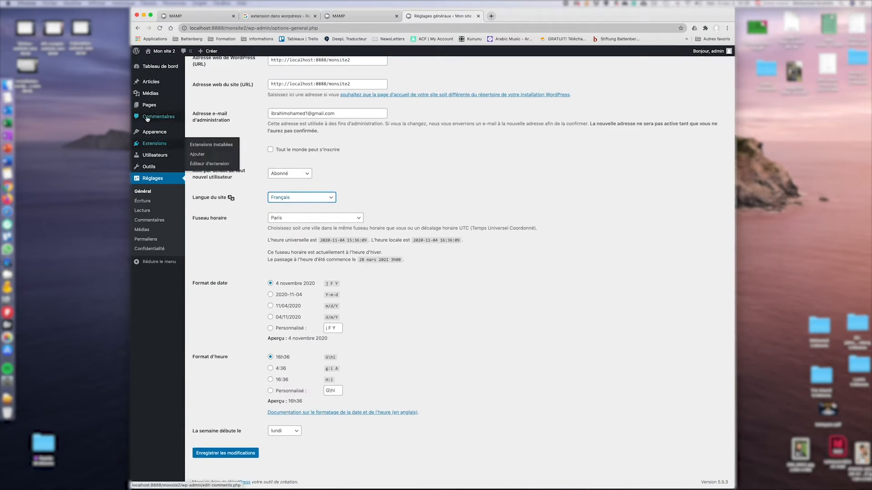
Go to the site's Pages list.
{"action": "mouse_move", "coordinate": [149, 130]}
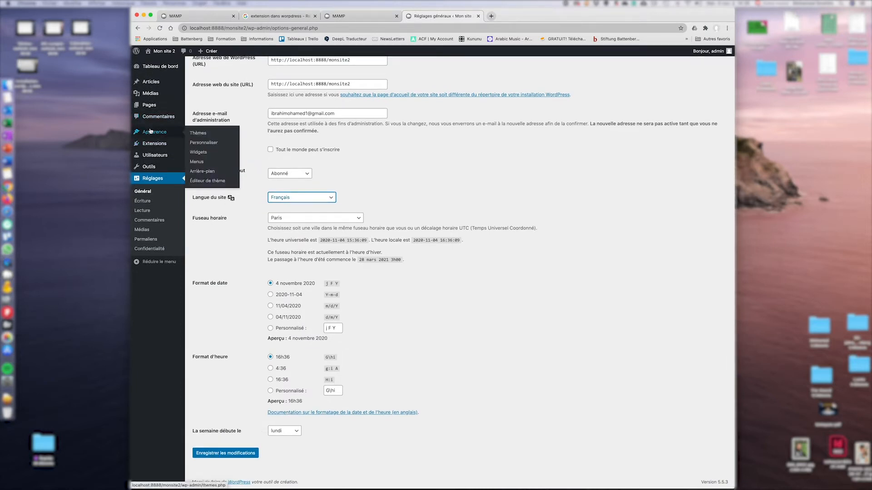
{"action": "mouse_move", "coordinate": [147, 107]}
{"action": "left_click", "coordinate": [147, 108]}
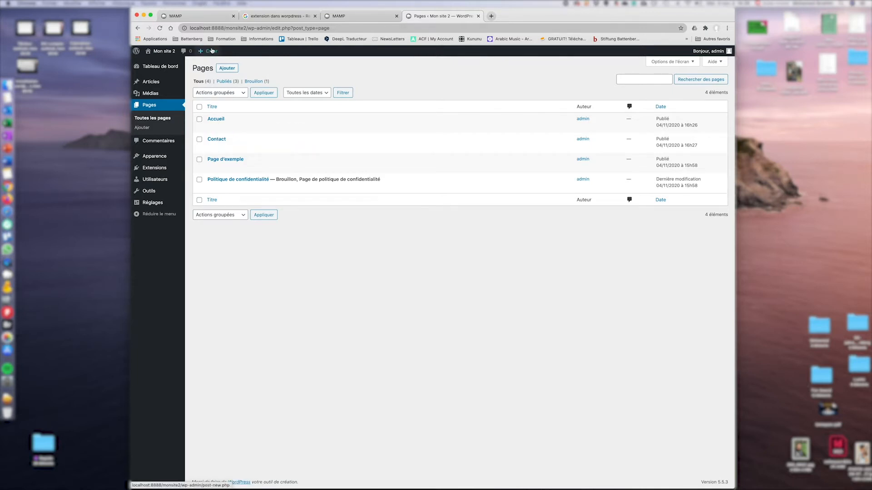
Create a new page from the admin bar's Créer menu.
{"action": "mouse_move", "coordinate": [211, 51]}
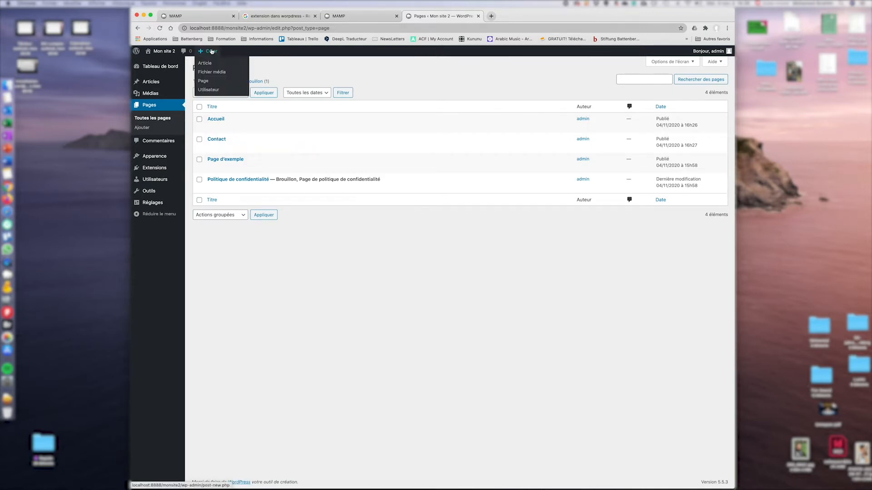
{"action": "left_click", "coordinate": [207, 81]}
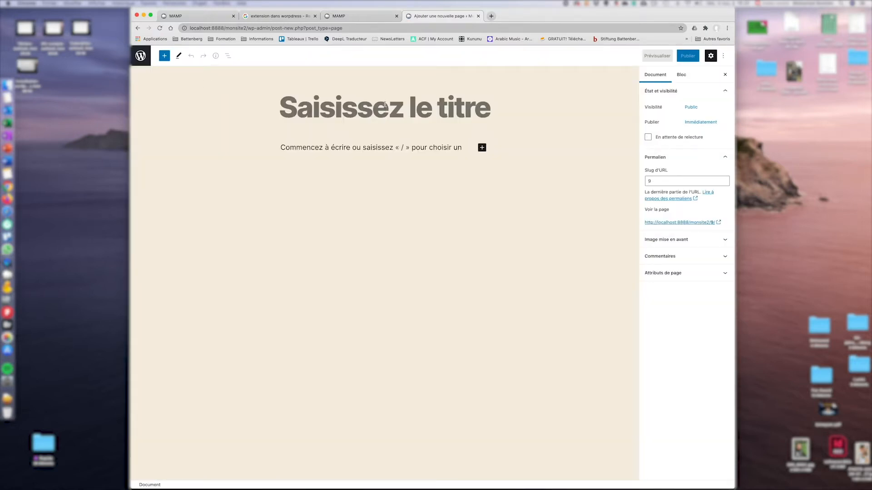
Title the page 'Prestations' and open the block inserter in the paragraph below.
{"action": "type", "text": "Presta"}
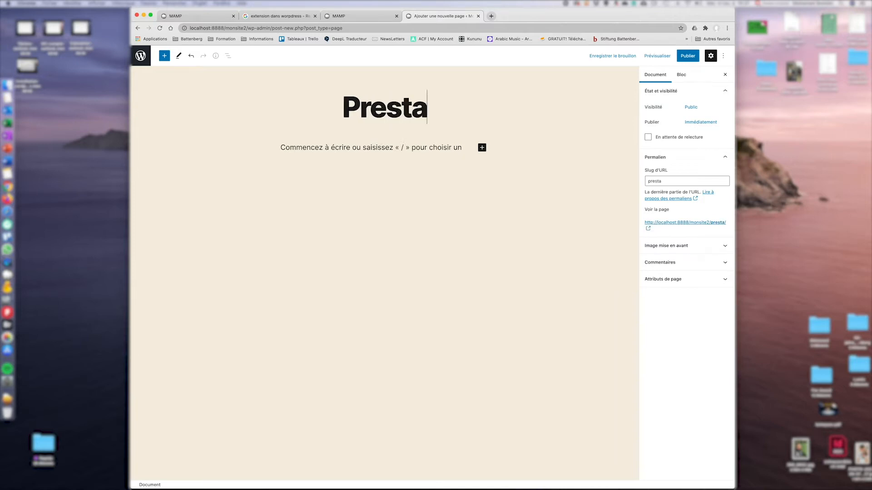
{"action": "type", "text": "tions"}
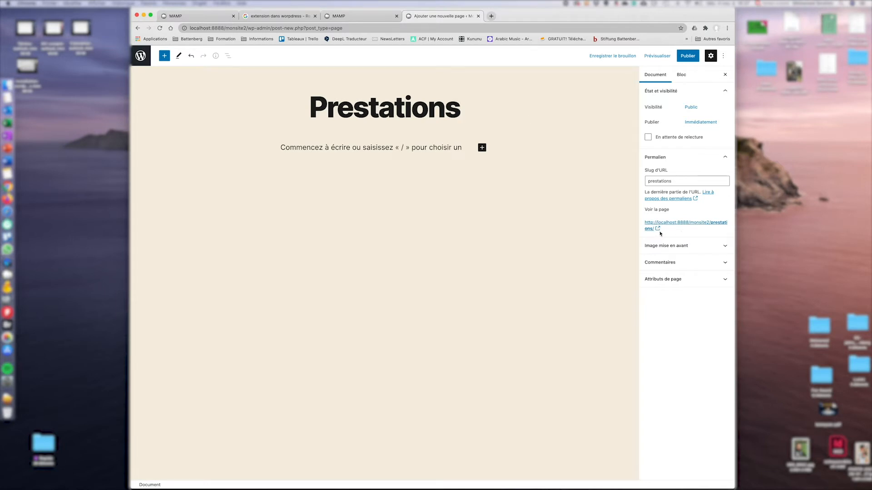
{"action": "key", "text": "Return"}
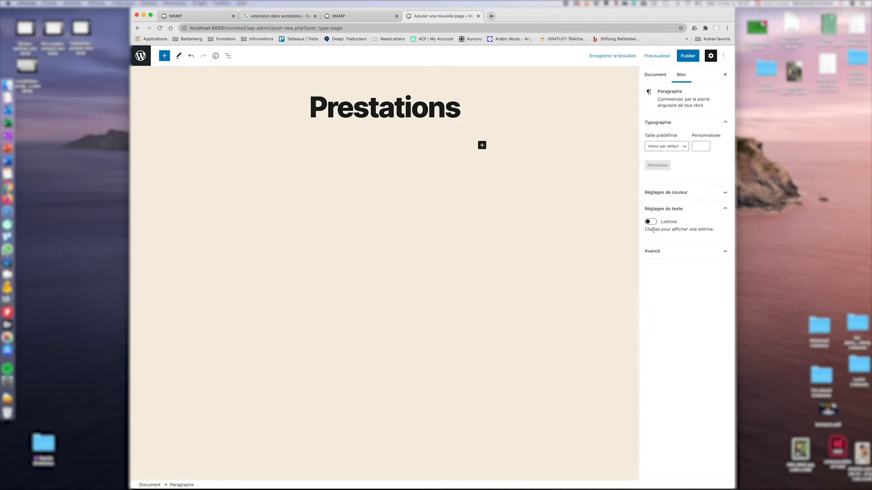
{"action": "left_click", "coordinate": [490, 114]}
{"action": "key", "text": "BackSpace"}
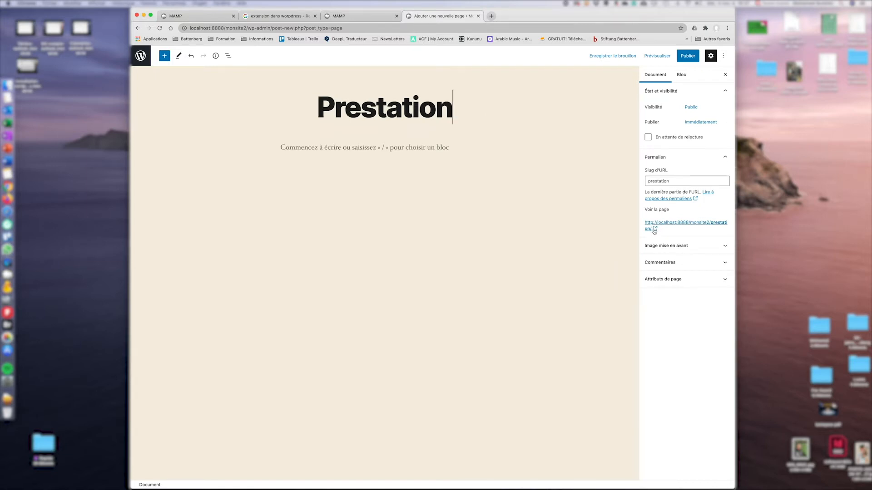
{"action": "type", "text": "s"}
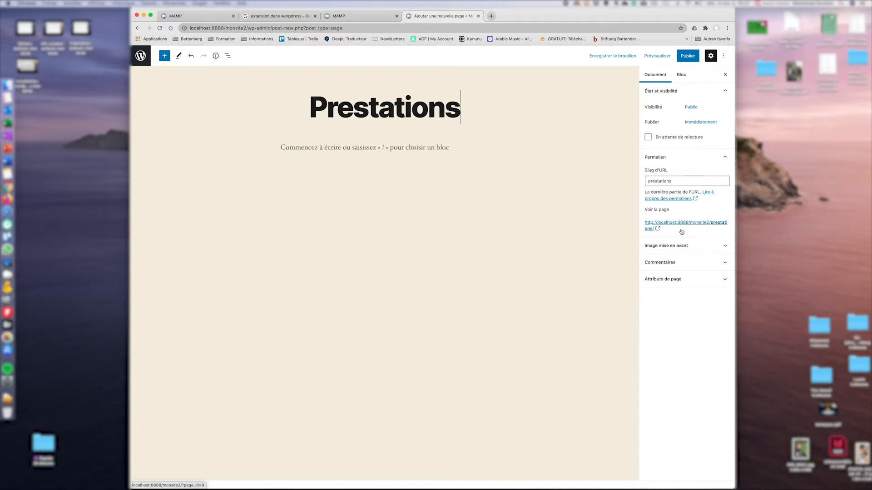
{"action": "left_click", "coordinate": [396, 147]}
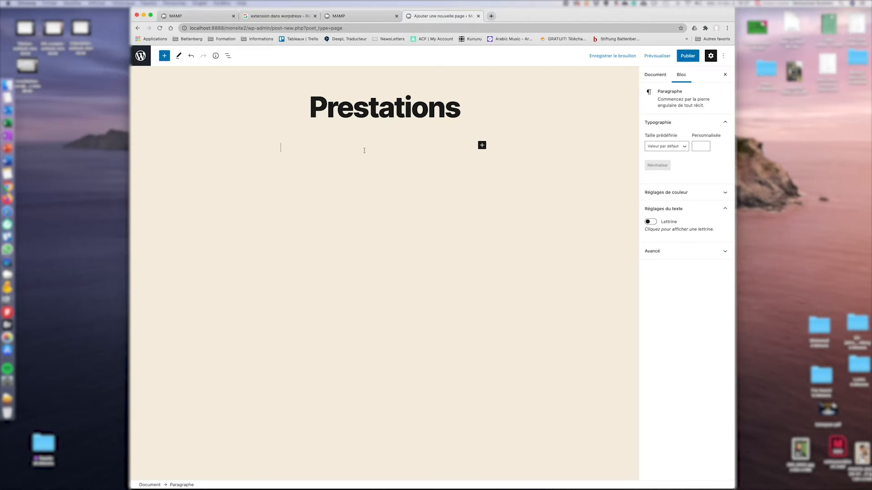
{"action": "left_click", "coordinate": [482, 145]}
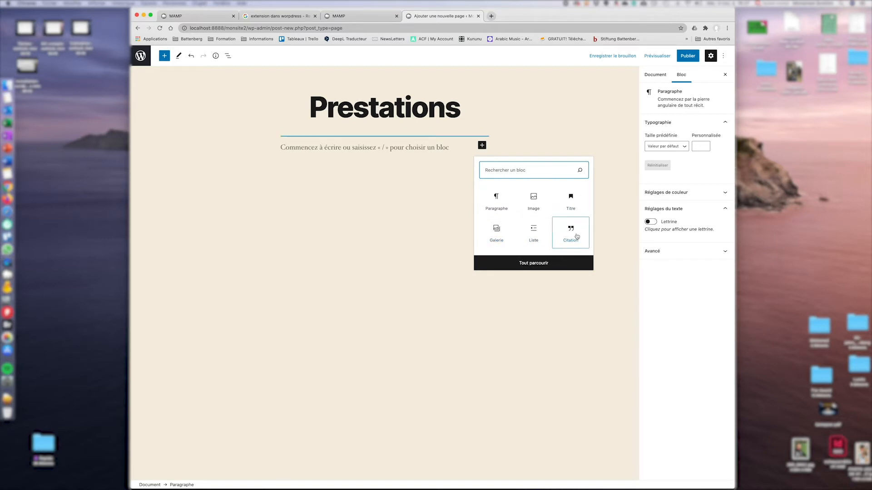
Insert a YouTube embed block from the full block library and open a new tab.
{"action": "left_click", "coordinate": [530, 265]}
{"action": "scroll", "coordinate": [173, 196], "scroll_direction": "down", "scroll_amount": 12}
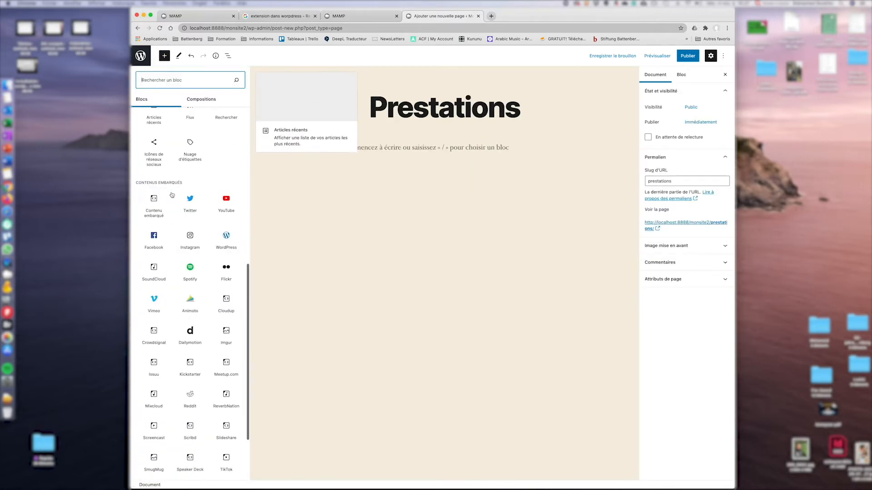
{"action": "scroll", "coordinate": [174, 195], "scroll_direction": "up", "scroll_amount": 9}
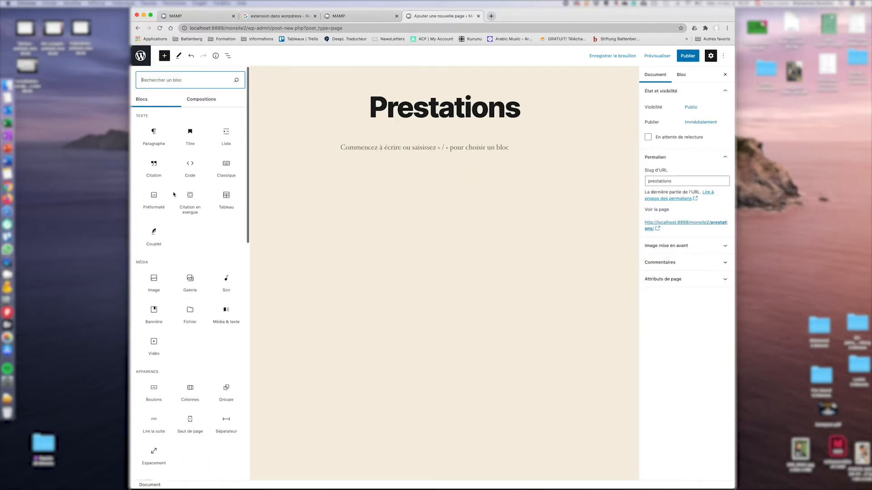
{"action": "scroll", "coordinate": [175, 196], "scroll_direction": "down", "scroll_amount": 8}
{"action": "left_click", "coordinate": [228, 231]}
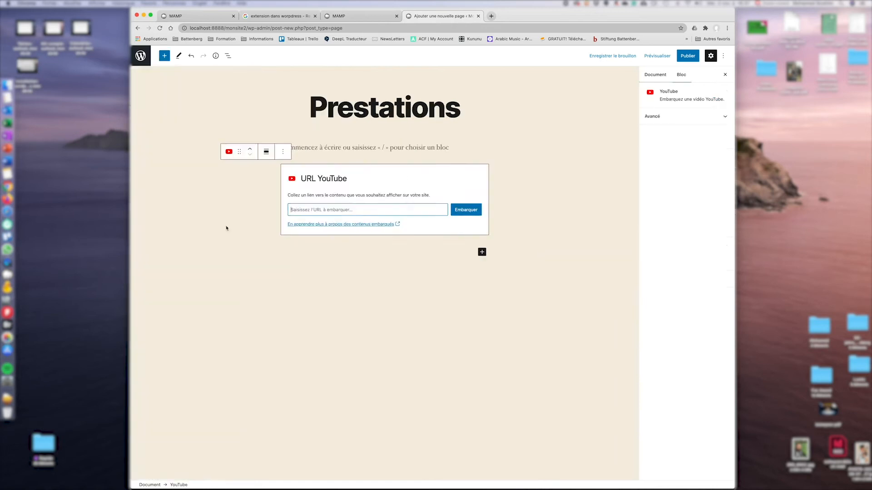
{"action": "left_click", "coordinate": [492, 16]}
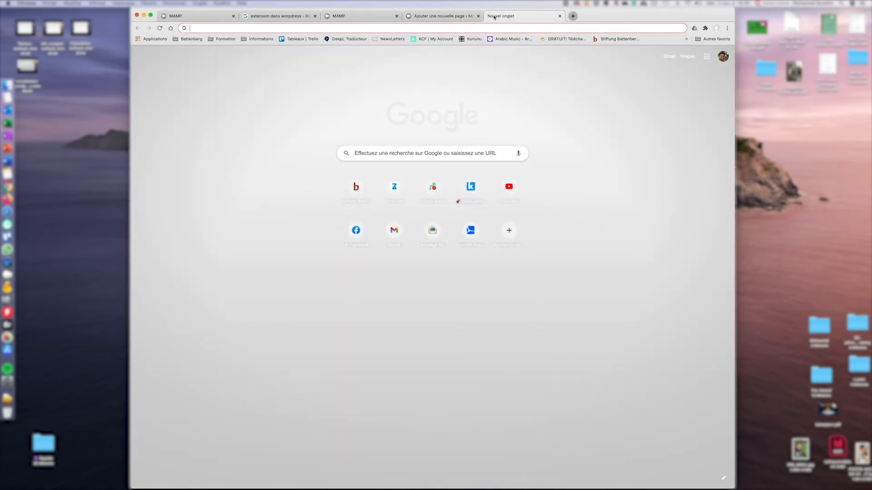
On YouTube, open the gipsy kings Pharaon mix video and copy its URL.
{"action": "type", "text": "youtube.com"}
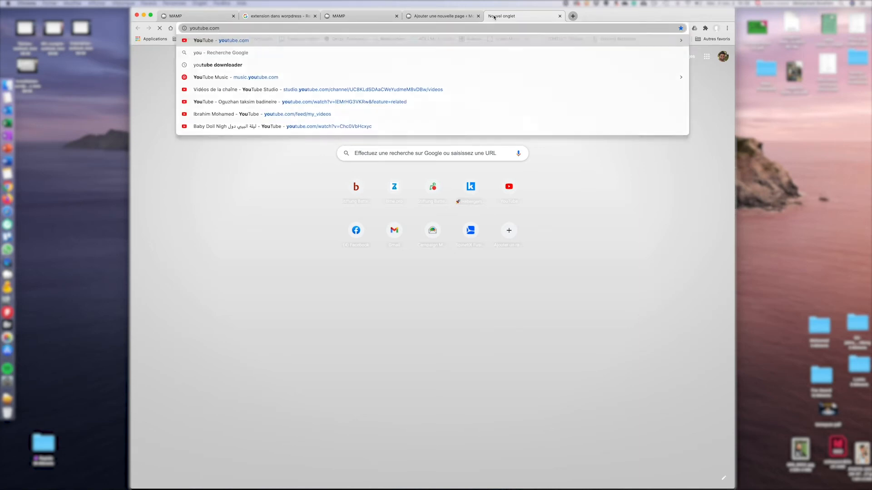
{"action": "key", "text": "Return"}
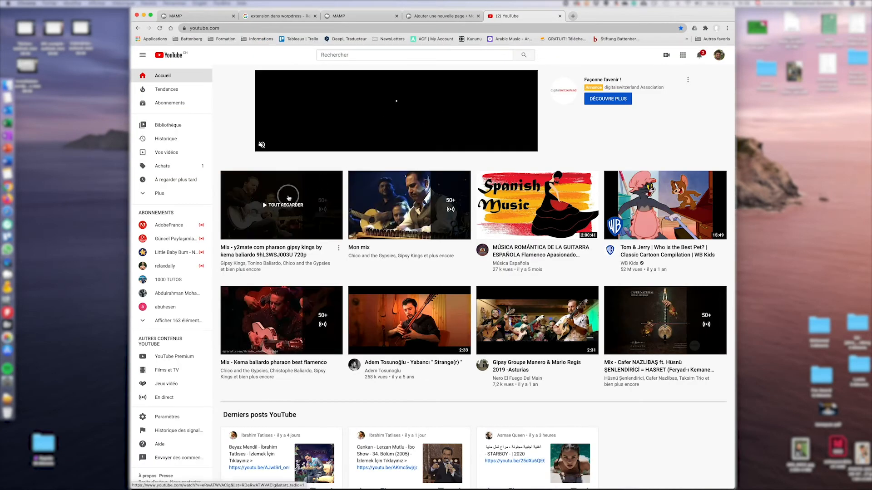
{"action": "left_click", "coordinate": [288, 198]}
{"action": "left_click", "coordinate": [349, 28]}
{"action": "key", "text": "super+c"}
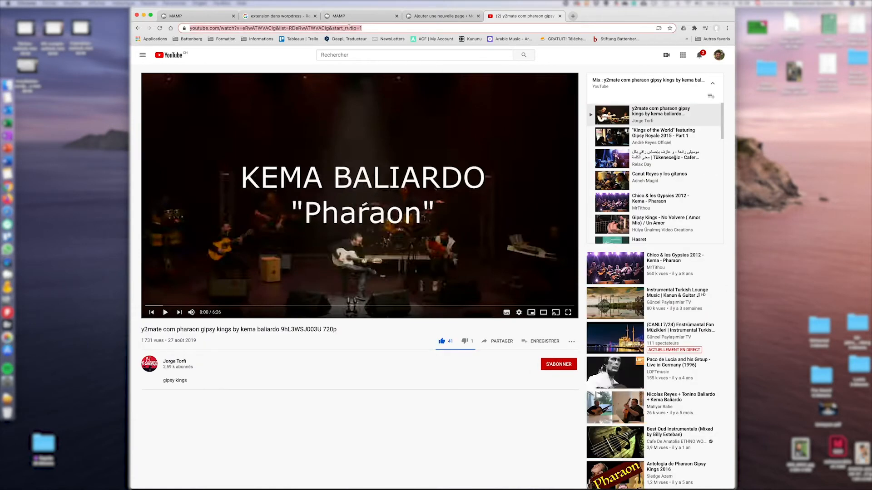
{"action": "left_click", "coordinate": [424, 18]}
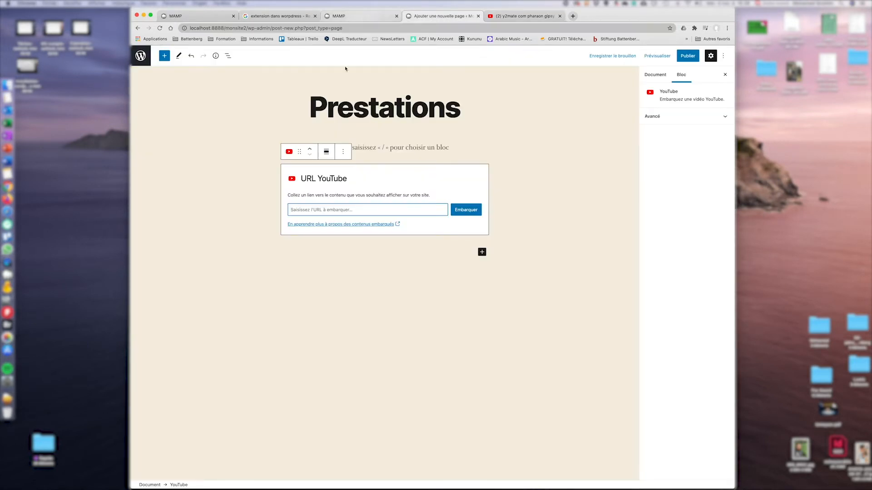
Paste the Pharaon video URL into the YouTube block and embed it.
{"action": "left_click", "coordinate": [359, 209]}
{"action": "key", "text": "super+v"}
{"action": "left_click", "coordinate": [463, 210]}
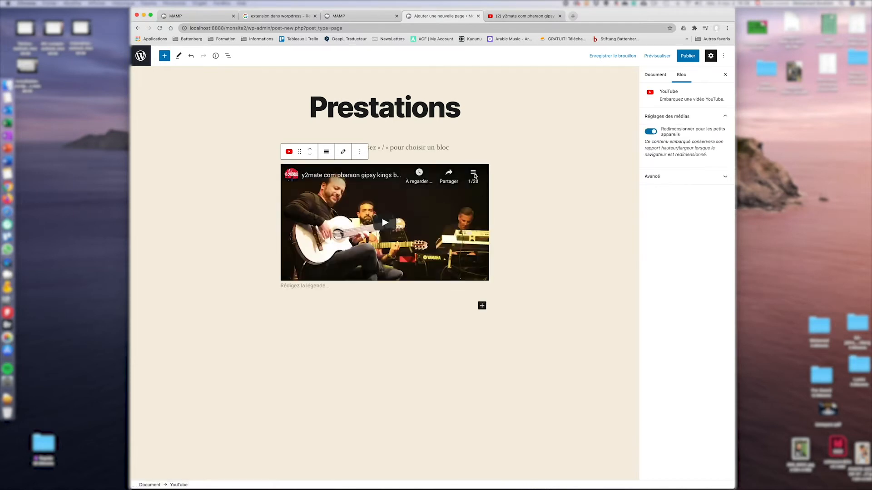
Publish the Prestations page, view it live, then return to the pages list.
{"action": "left_click", "coordinate": [688, 59]}
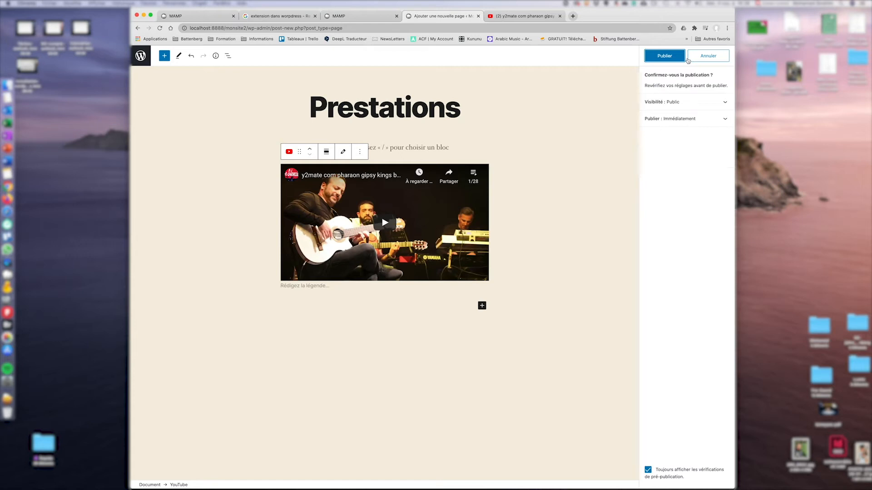
{"action": "left_click", "coordinate": [664, 56]}
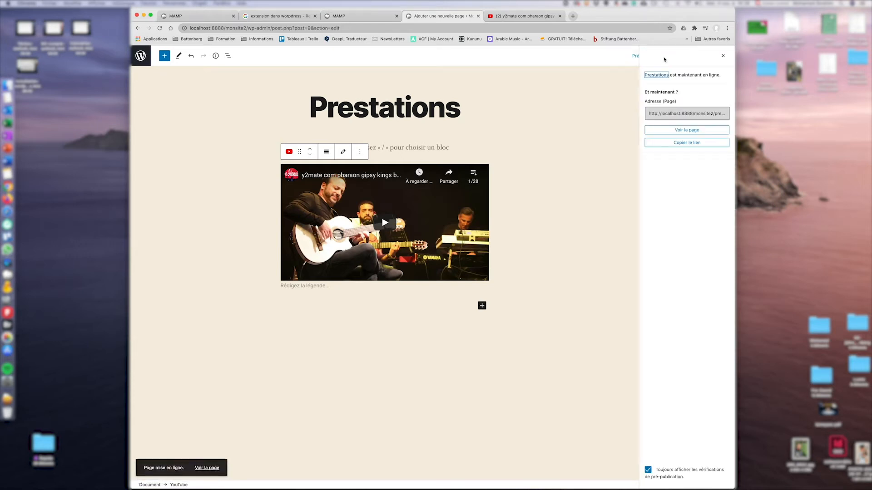
{"action": "left_click", "coordinate": [723, 56]}
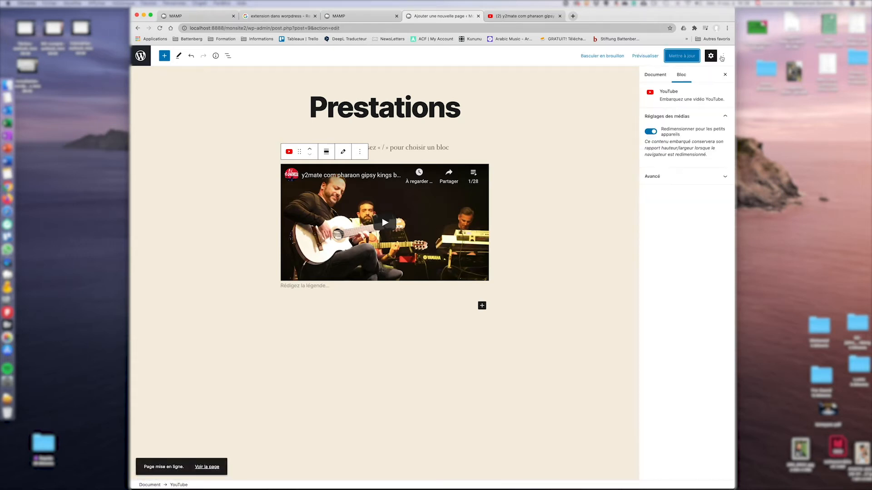
{"action": "left_click", "coordinate": [657, 76]}
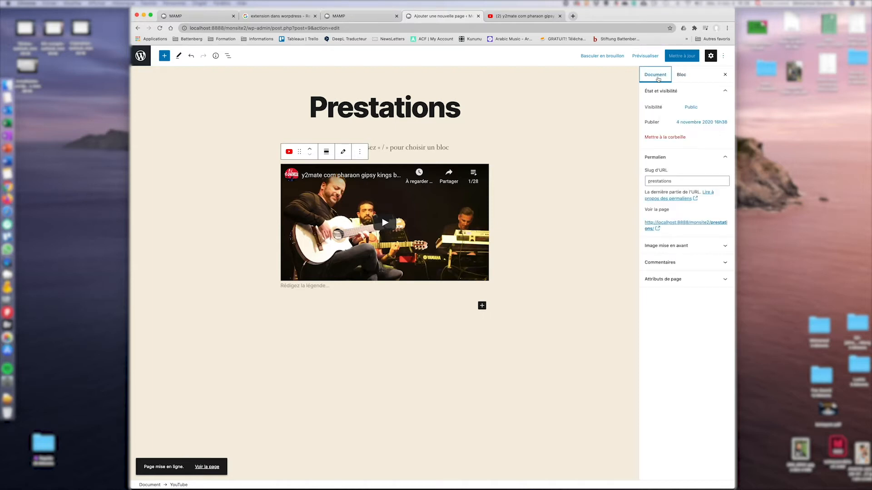
{"action": "left_click", "coordinate": [677, 224]}
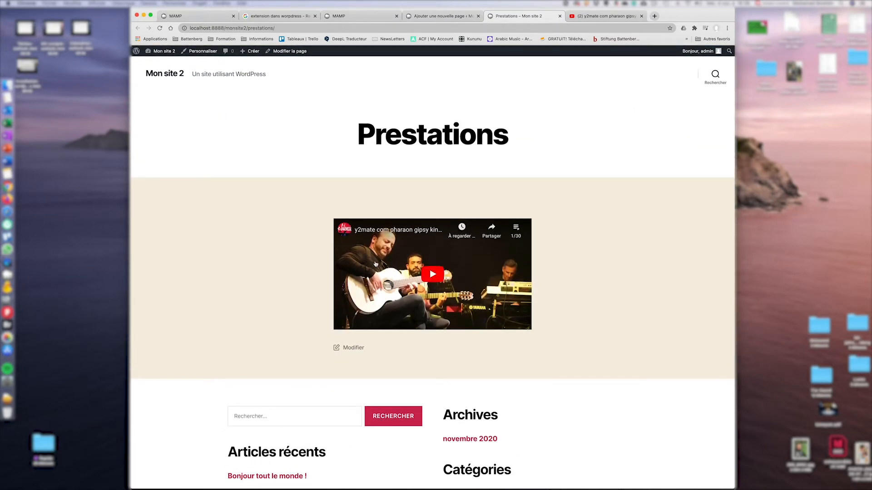
{"action": "left_click", "coordinate": [434, 17]}
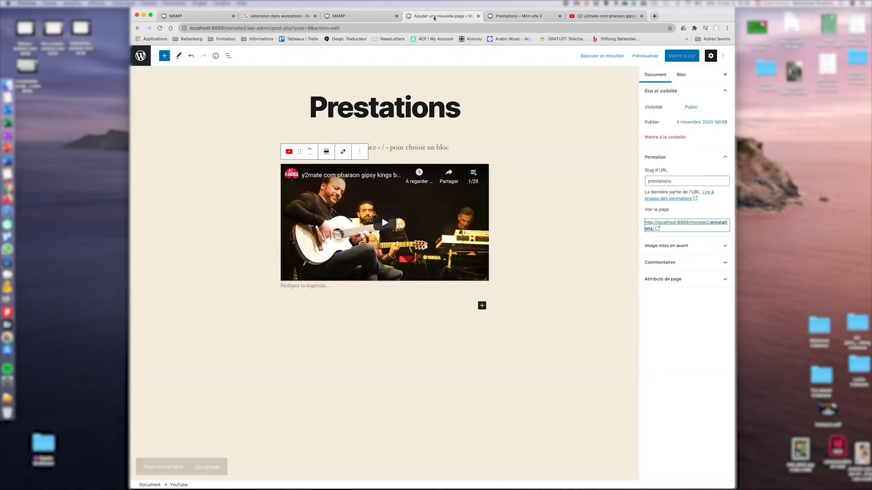
{"action": "left_click", "coordinate": [144, 61]}
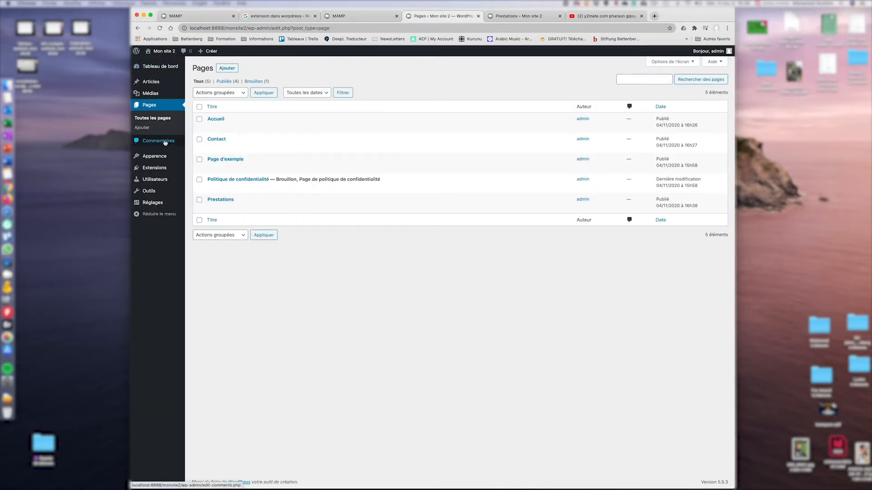
From the five-page list, open the Mon site 2 front page.
{"action": "mouse_move", "coordinate": [151, 194]}
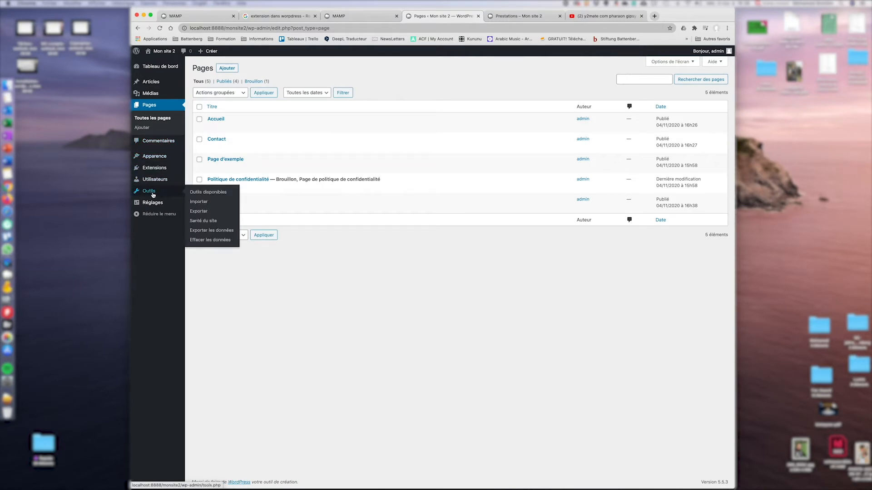
{"action": "mouse_move", "coordinate": [155, 156]}
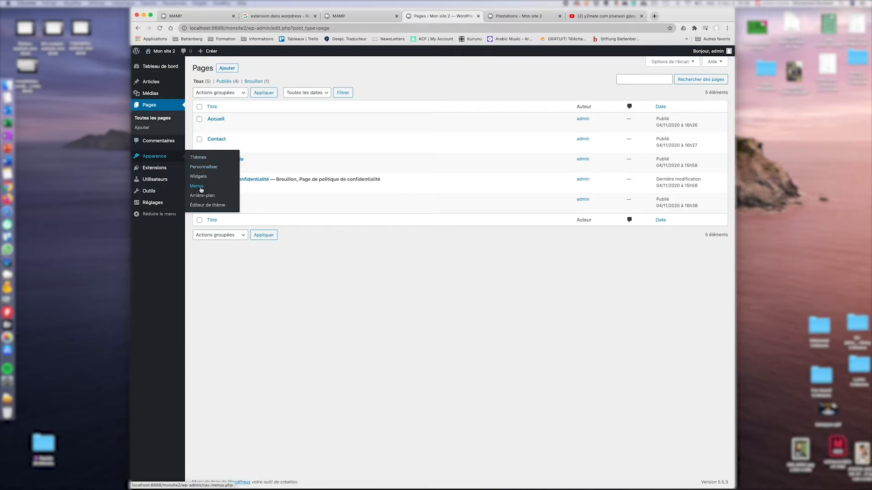
{"action": "left_click", "coordinate": [161, 51]}
Review the front page's footer widgets, then open the Widgets admin screen.
{"action": "scroll", "coordinate": [445, 253], "scroll_direction": "down", "scroll_amount": 3}
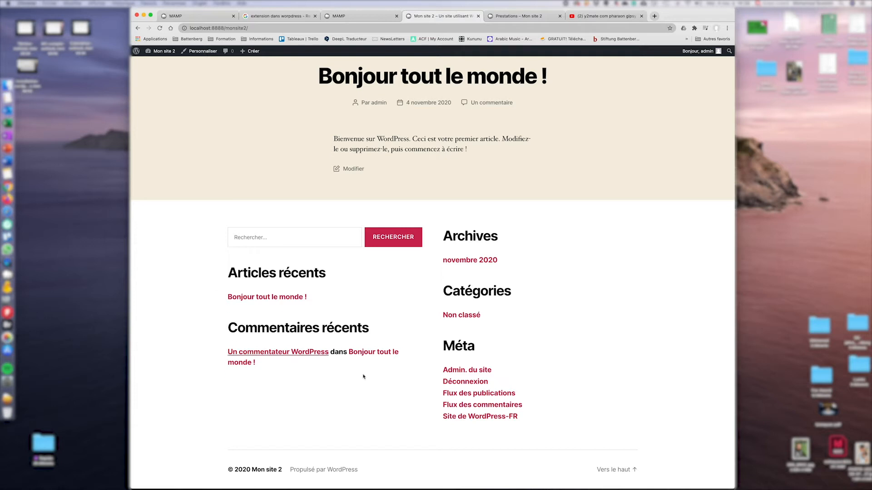
{"action": "scroll", "coordinate": [549, 190], "scroll_direction": "up", "scroll_amount": 3}
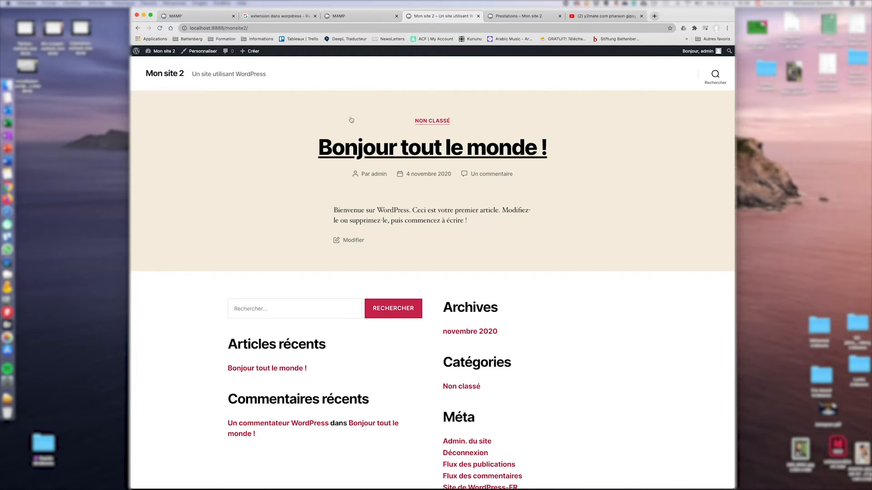
{"action": "mouse_move", "coordinate": [160, 53]}
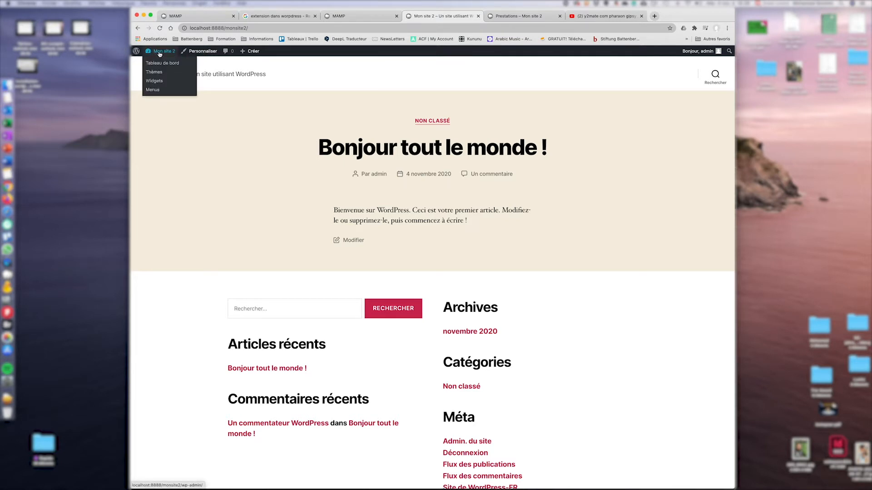
{"action": "left_click", "coordinate": [159, 53]}
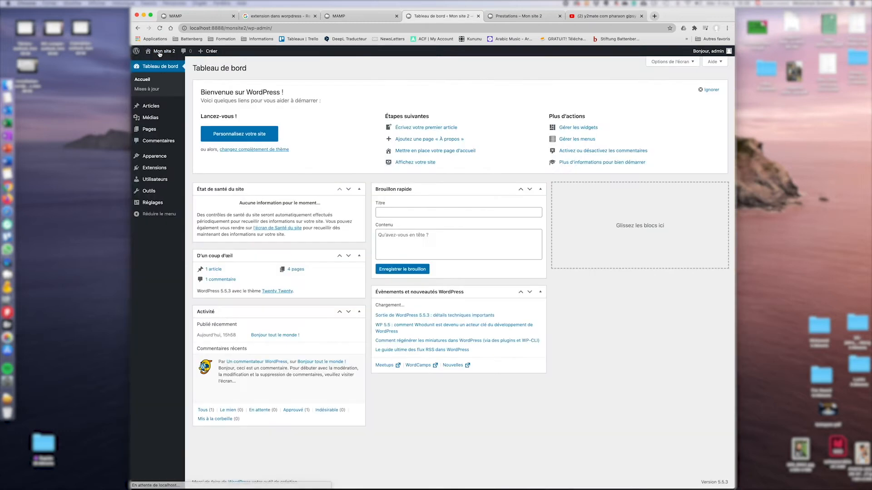
{"action": "left_click", "coordinate": [171, 53]}
{"action": "mouse_move", "coordinate": [160, 55]}
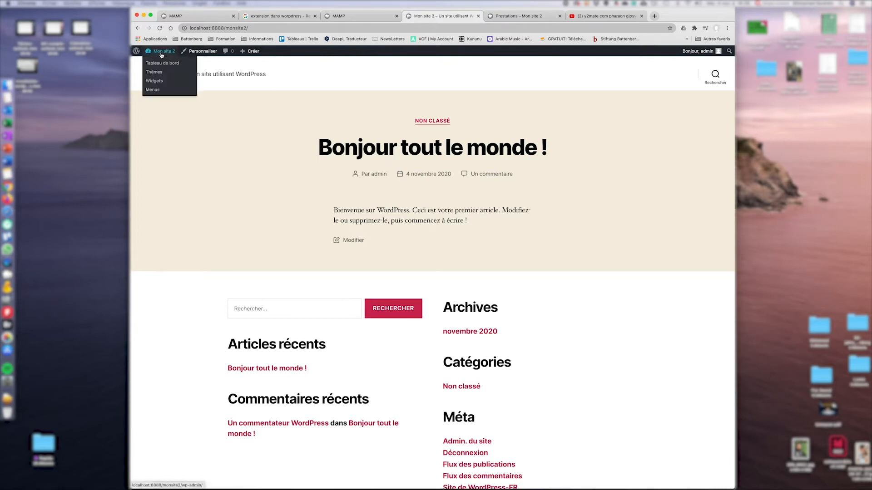
{"action": "left_click", "coordinate": [154, 81]}
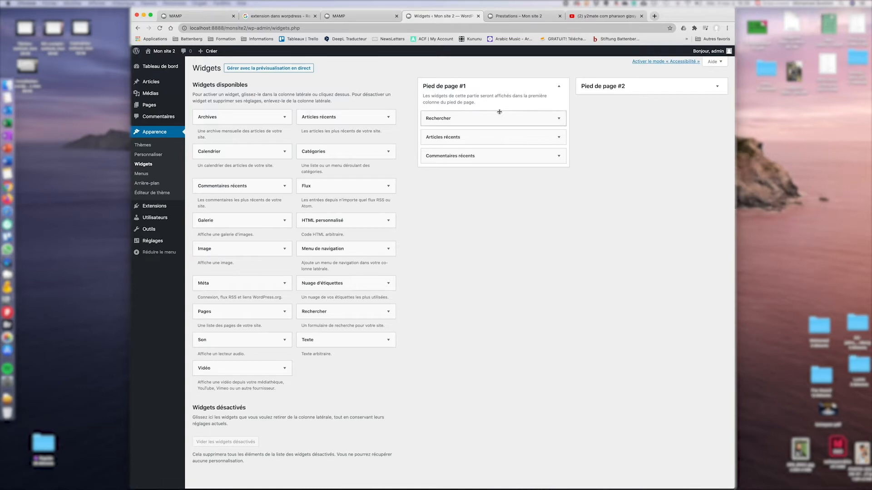
Remove the Rechercher, Articles récents and Commentaires récents widgets from Pied de page #1.
{"action": "left_click_drag", "start_coordinate": [508, 117], "coordinate": [375, 122]}
{"action": "left_click_drag", "start_coordinate": [481, 119], "coordinate": [291, 117]}
{"action": "left_click_drag", "start_coordinate": [529, 119], "coordinate": [275, 123]}
Remove the Catégories widget from Pied de page #2 and check the widget-free front page.
{"action": "left_click", "coordinate": [633, 90]}
{"action": "left_click_drag", "start_coordinate": [627, 117], "coordinate": [395, 136]}
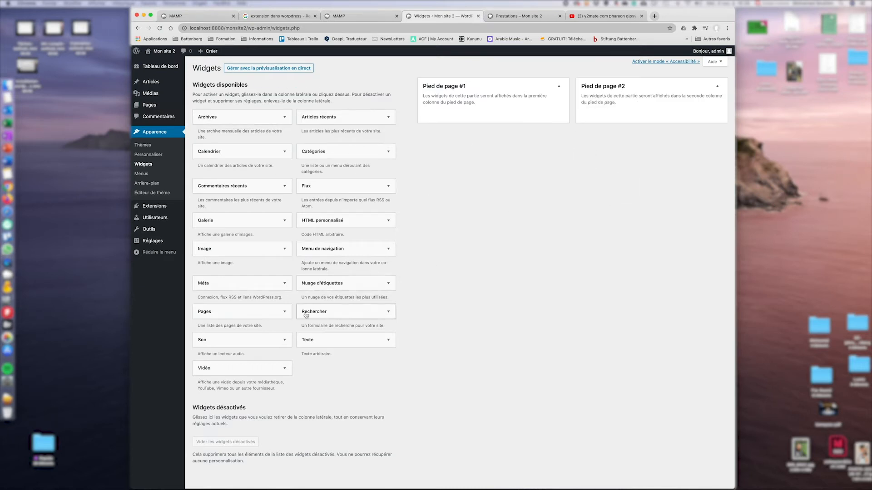
{"action": "left_click", "coordinate": [163, 51]}
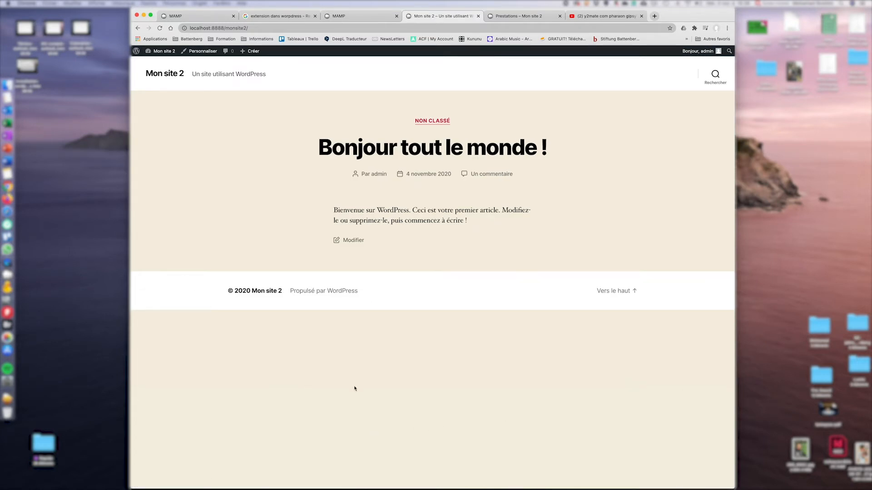
{"action": "left_click", "coordinate": [164, 52]}
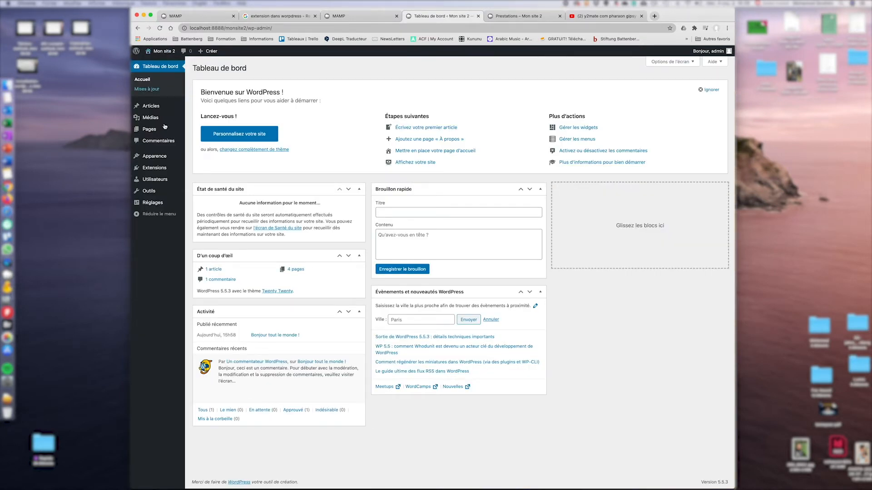
On the Articles > Catégories page, add a category named Humain.
{"action": "mouse_move", "coordinate": [150, 107]}
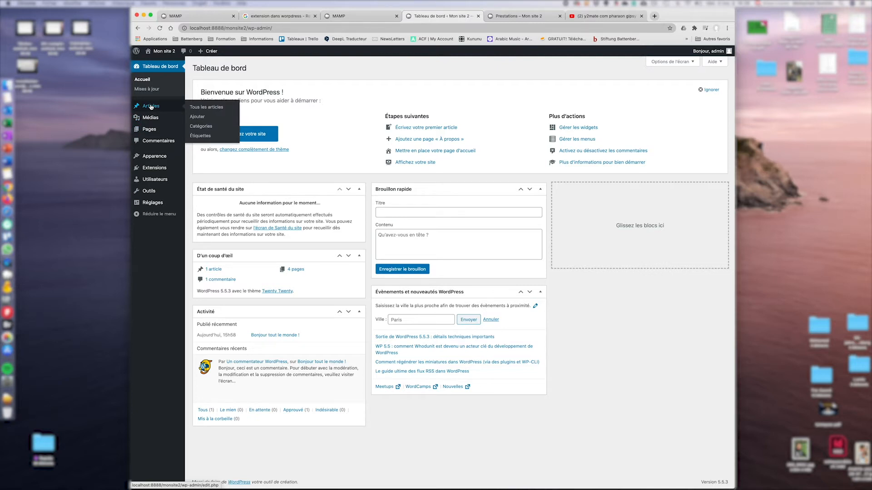
{"action": "left_click", "coordinate": [203, 127]}
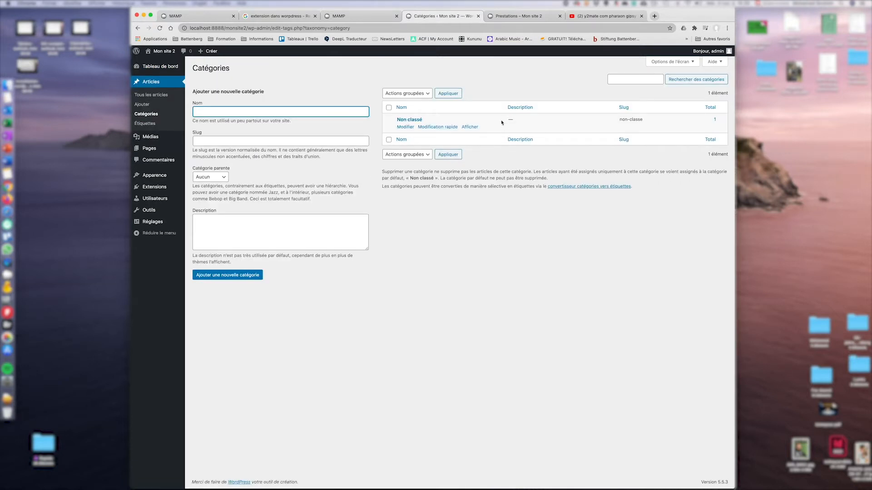
{"action": "mouse_move", "coordinate": [429, 133]}
{"action": "type", "text": "umain"}
{"action": "left_click", "coordinate": [213, 276]}
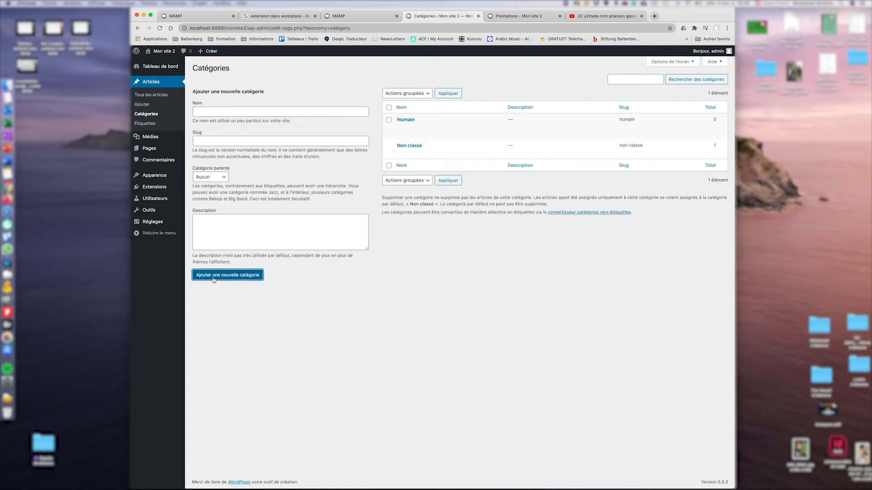
Add two more categories, Nature and Animaux.
{"action": "left_click", "coordinate": [313, 115]}
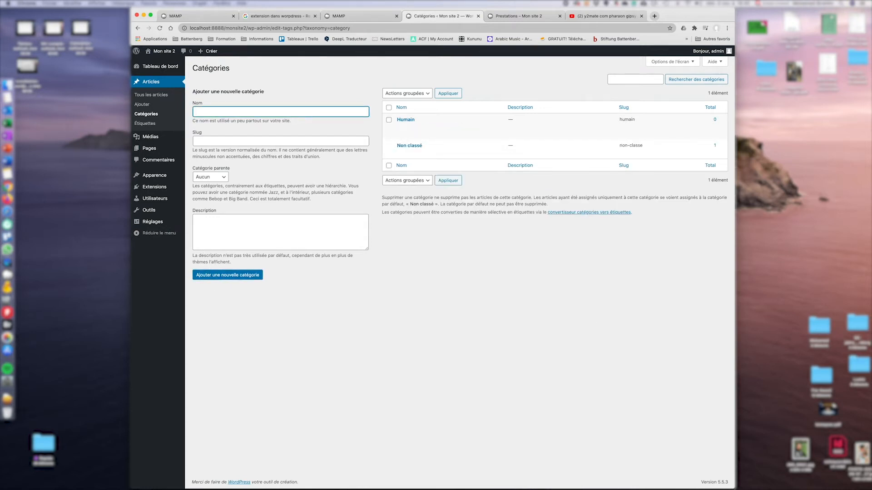
{"action": "type", "text": "Nature"}
{"action": "left_click", "coordinate": [250, 274]}
{"action": "left_click", "coordinate": [231, 112]}
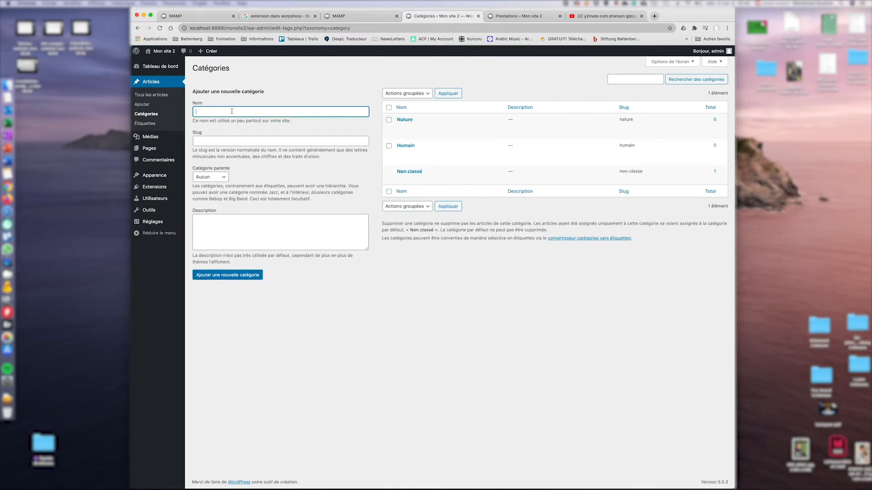
{"action": "type", "text": "Animaux"}
{"action": "left_click", "coordinate": [227, 275]}
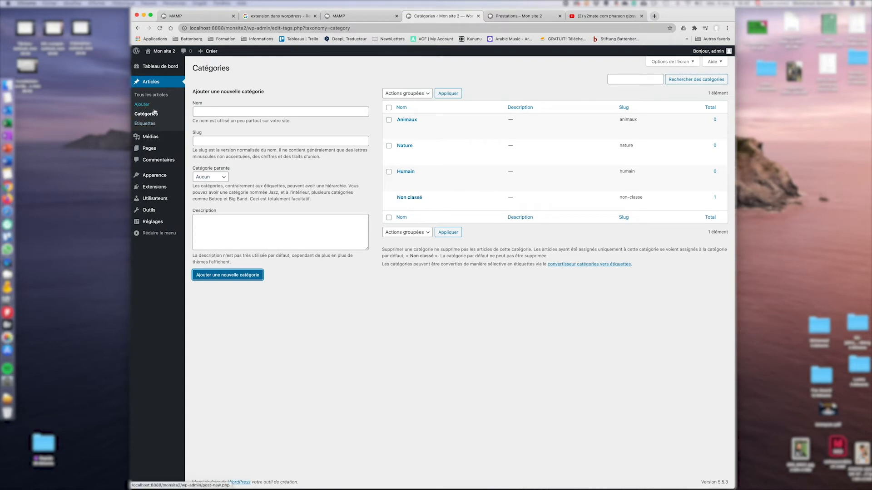
{"action": "mouse_move", "coordinate": [216, 50]}
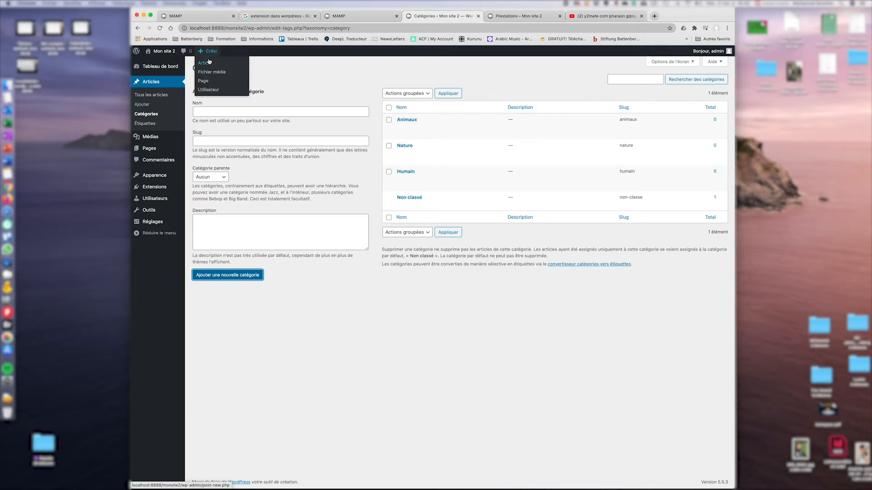
Start a new post titled 'Humain', then open a new browser tab.
{"action": "left_click", "coordinate": [204, 65]}
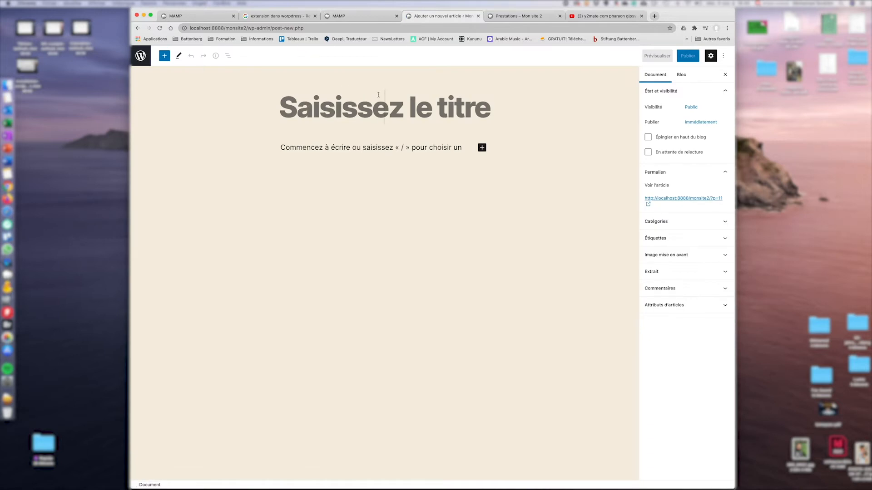
{"action": "type", "text": "Huma"}
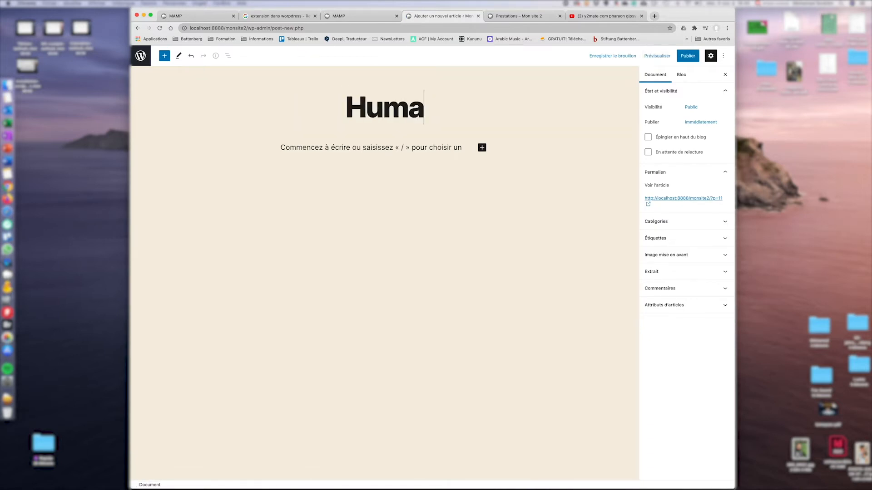
{"action": "type", "text": "in"}
{"action": "left_click", "coordinate": [386, 146]}
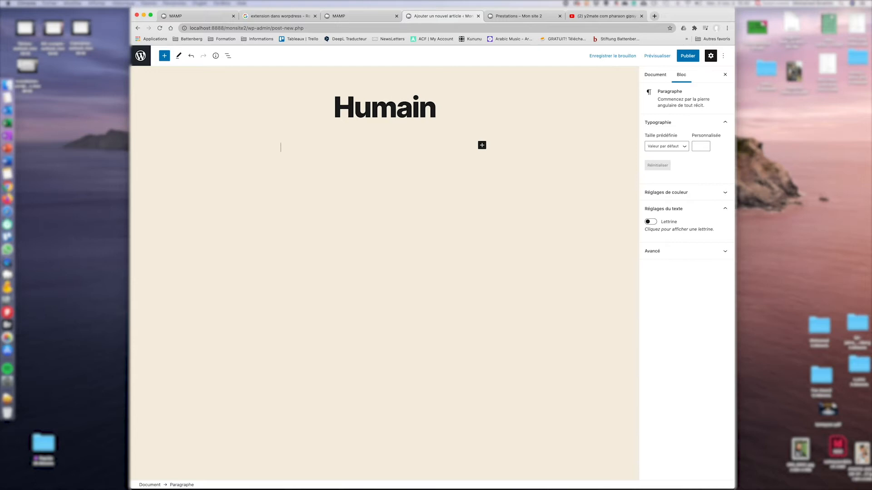
{"action": "left_click", "coordinate": [654, 16]}
Search 'humain', select the two Fiction bullets on its Wikipedia article, and close the Prestations tab.
{"action": "type", "text": "humain"}
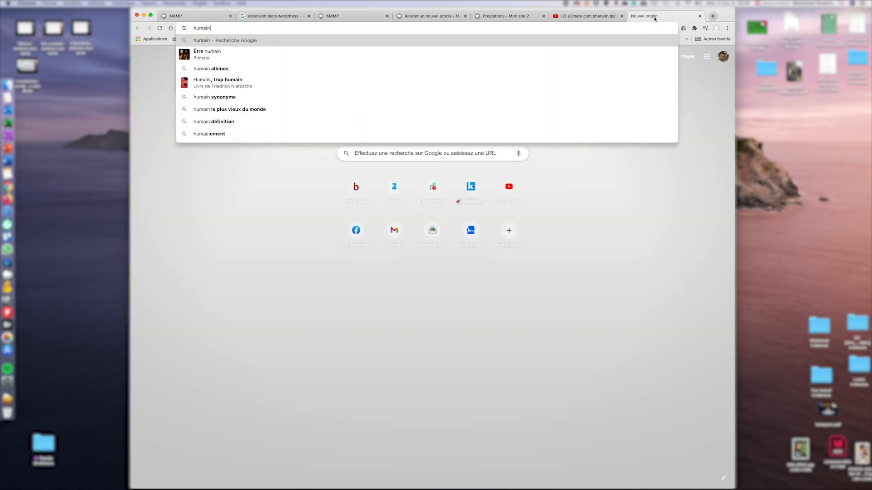
{"action": "key", "text": "Return"}
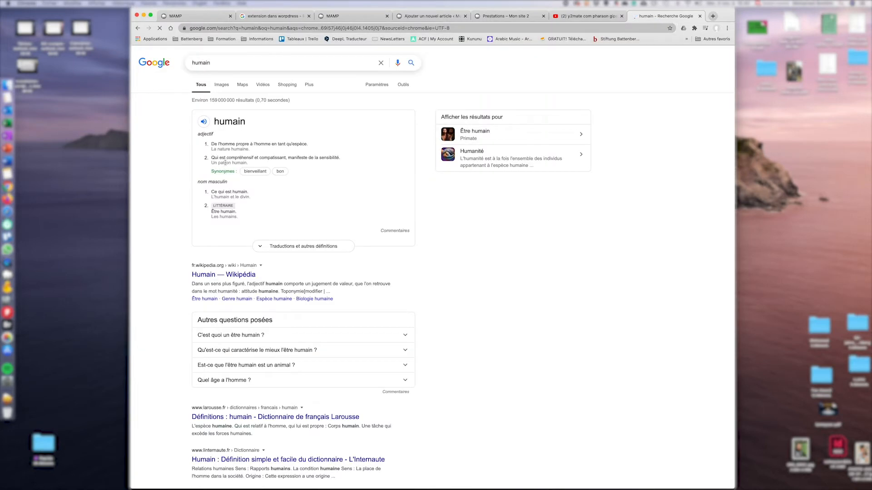
{"action": "left_click", "coordinate": [229, 274]}
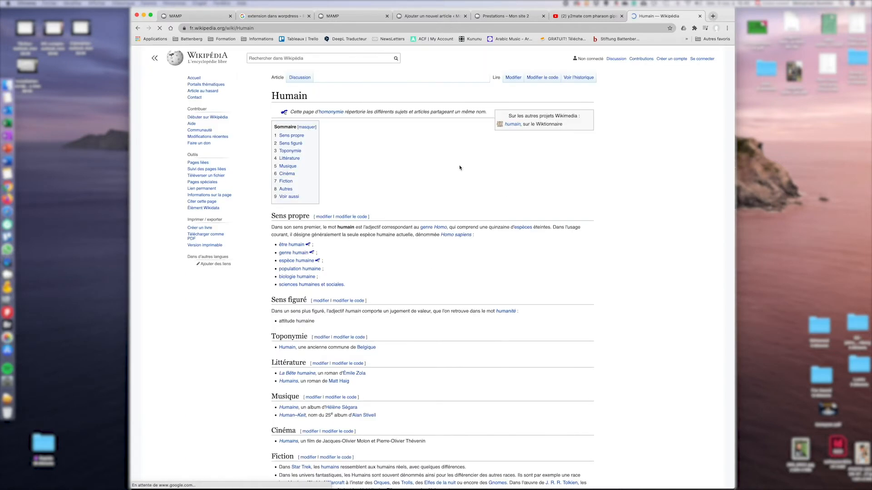
{"action": "scroll", "coordinate": [337, 270], "scroll_direction": "down", "scroll_amount": 10}
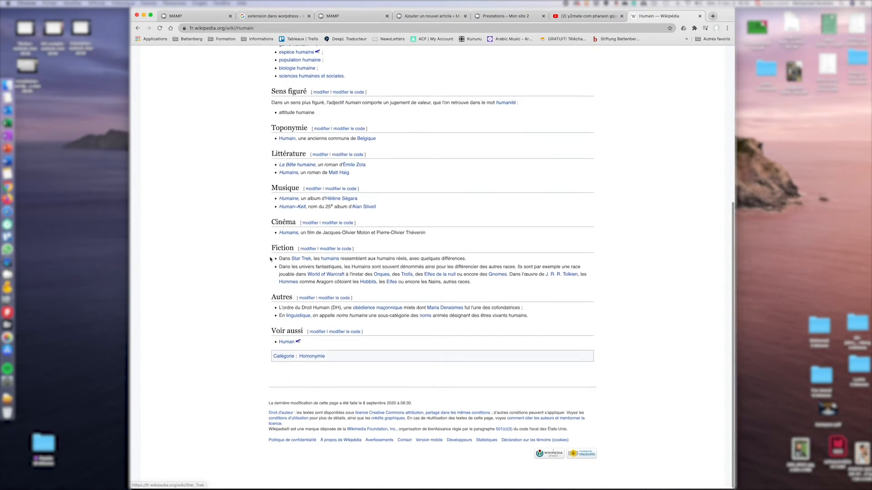
{"action": "left_click_drag", "start_coordinate": [278, 260], "coordinate": [590, 287]}
{"action": "key", "text": "cmd+c"}
{"action": "left_click", "coordinate": [502, 15]}
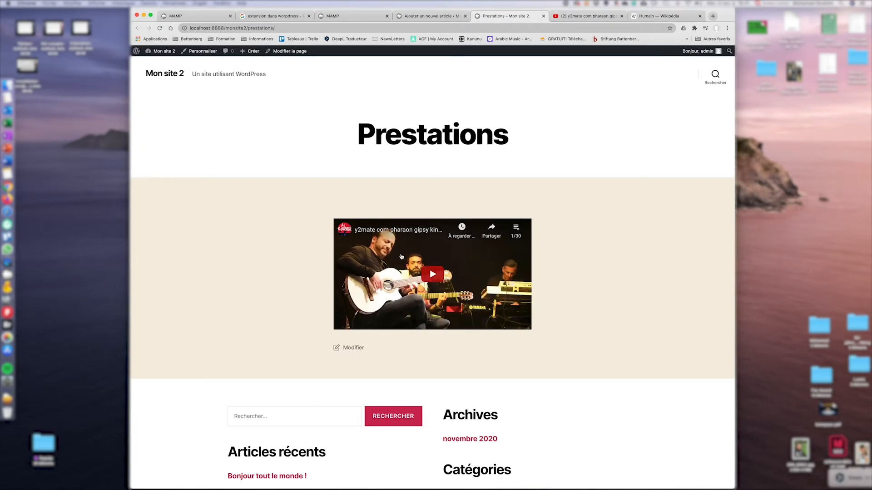
{"action": "left_click", "coordinate": [543, 16]}
Paste the copied Wikipedia Fiction bullets into the Humain post body.
{"action": "left_click", "coordinate": [431, 16]}
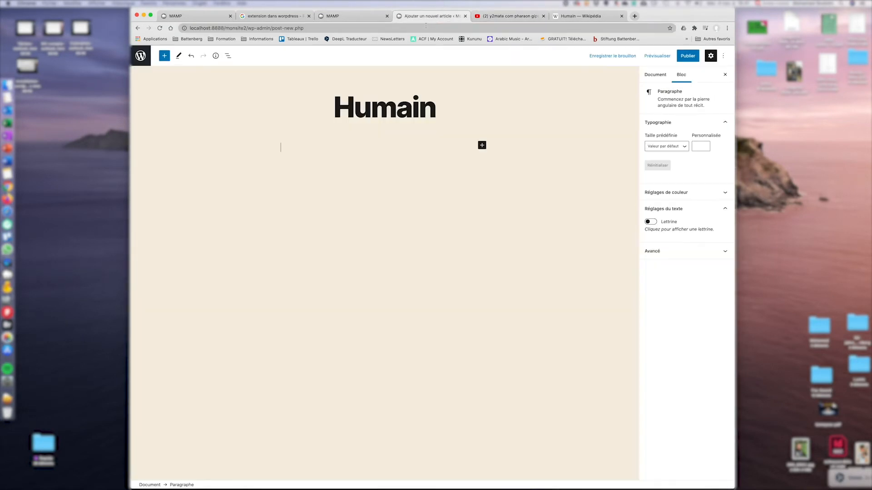
{"action": "left_click", "coordinate": [376, 149]}
{"action": "key", "text": "cmd+v"}
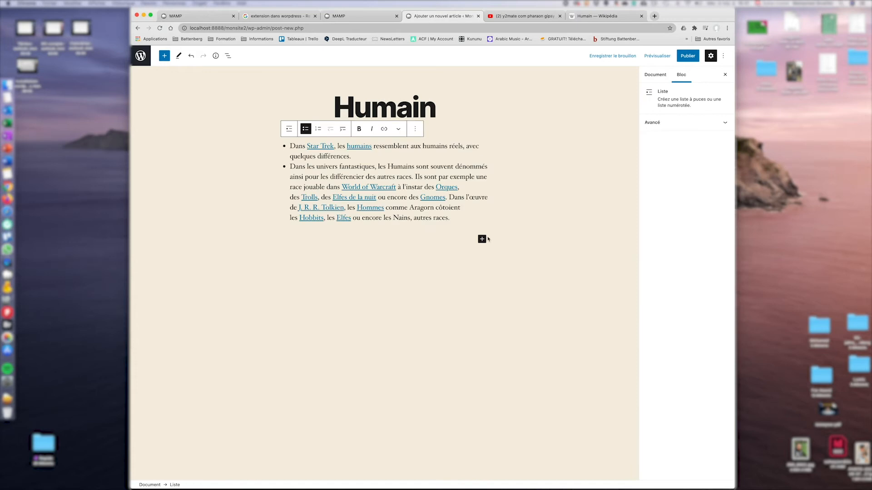
{"action": "left_click", "coordinate": [413, 281]}
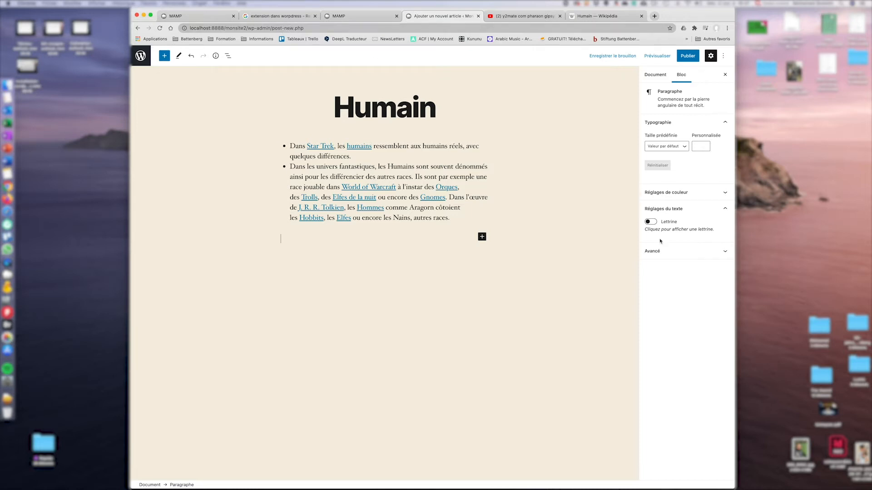
File the post under the Humain category and publish it.
{"action": "left_click", "coordinate": [654, 77]}
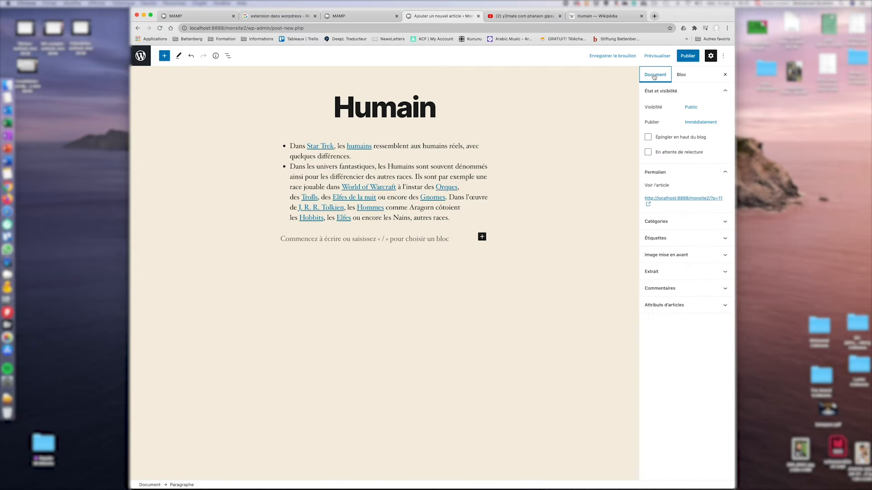
{"action": "left_click", "coordinate": [726, 222]}
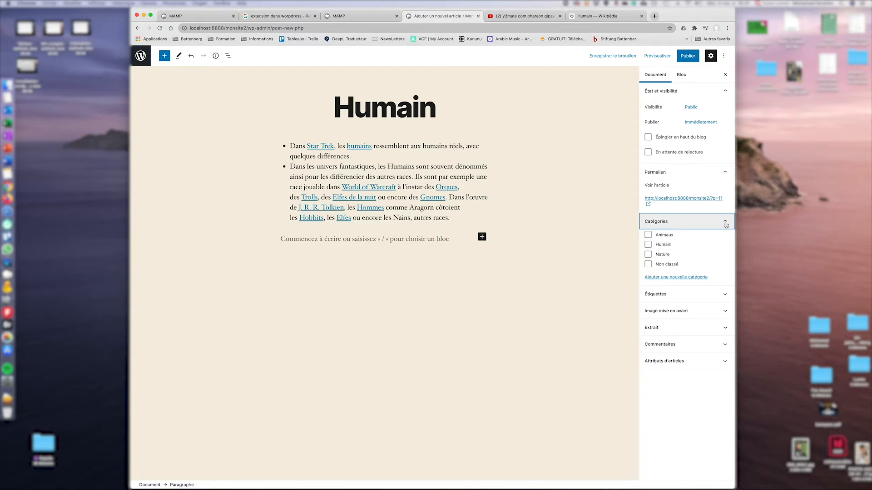
{"action": "left_click", "coordinate": [648, 246]}
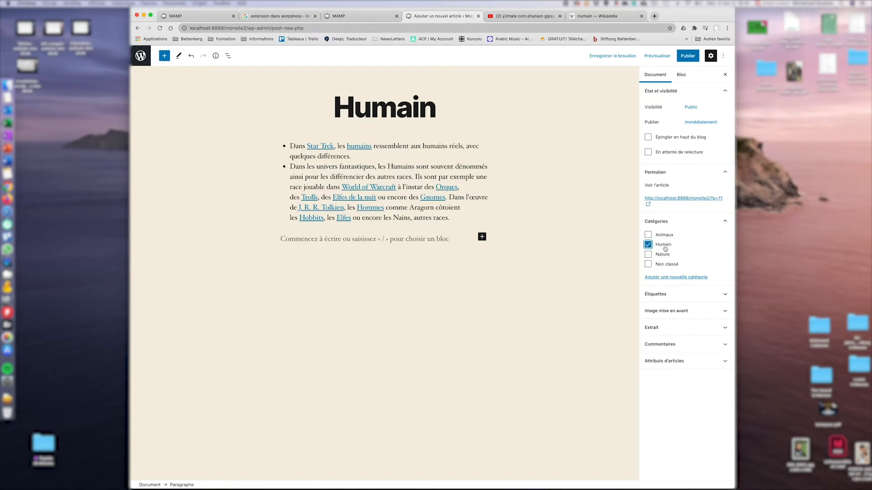
{"action": "left_click", "coordinate": [688, 57]}
{"action": "left_click", "coordinate": [661, 56]}
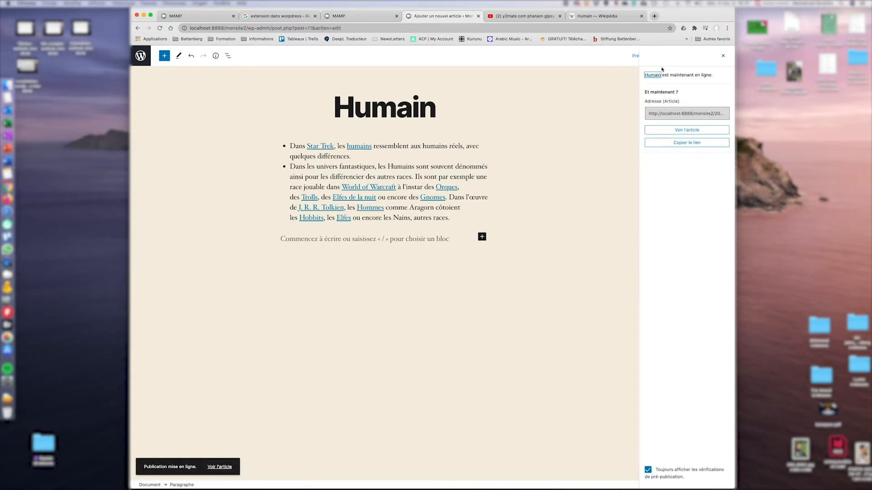
From the live Humain post, return to editing, untick comments and pings, and save the update.
{"action": "left_click", "coordinate": [685, 131]}
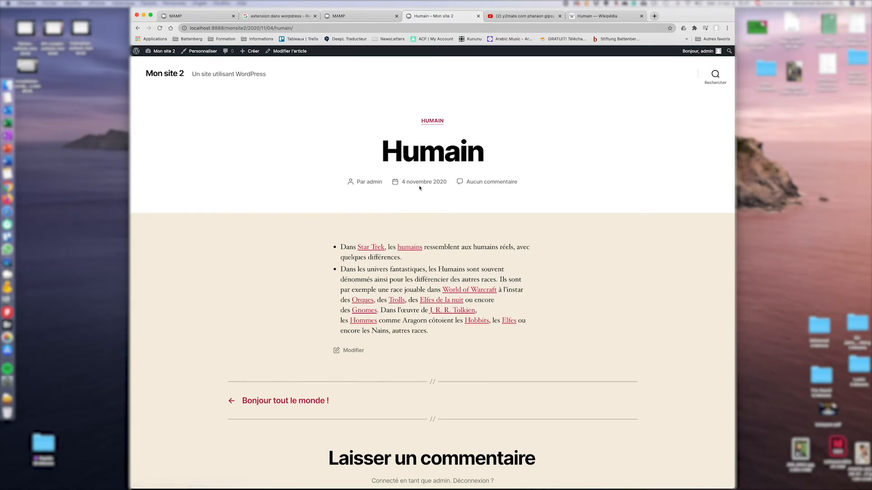
{"action": "left_click", "coordinate": [355, 352]}
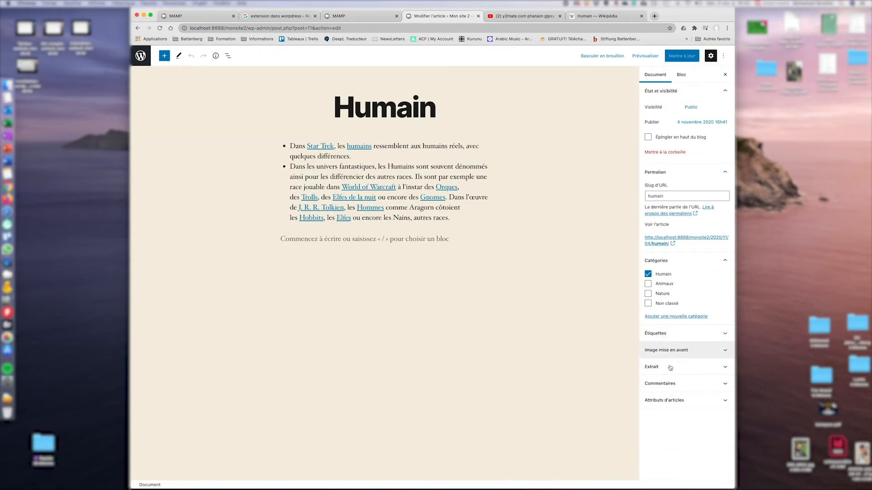
{"action": "left_click", "coordinate": [665, 386]}
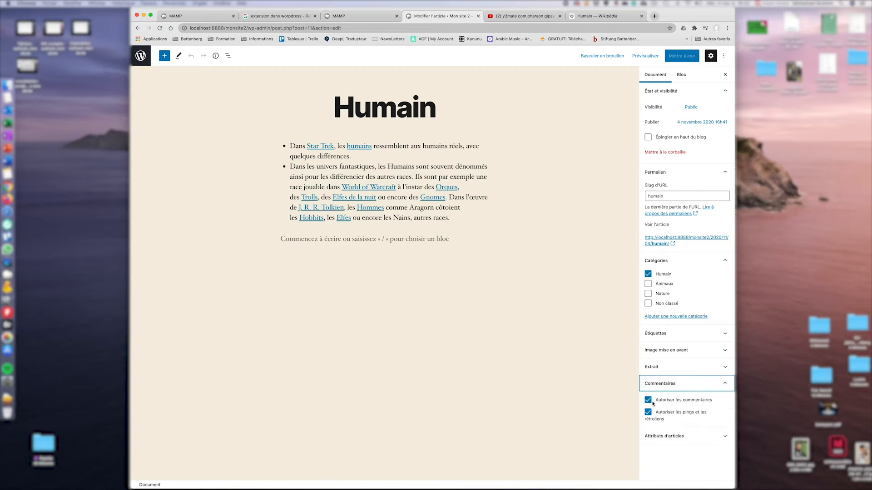
{"action": "left_click", "coordinate": [648, 400]}
{"action": "left_click", "coordinate": [648, 412]}
{"action": "left_click", "coordinate": [688, 58]}
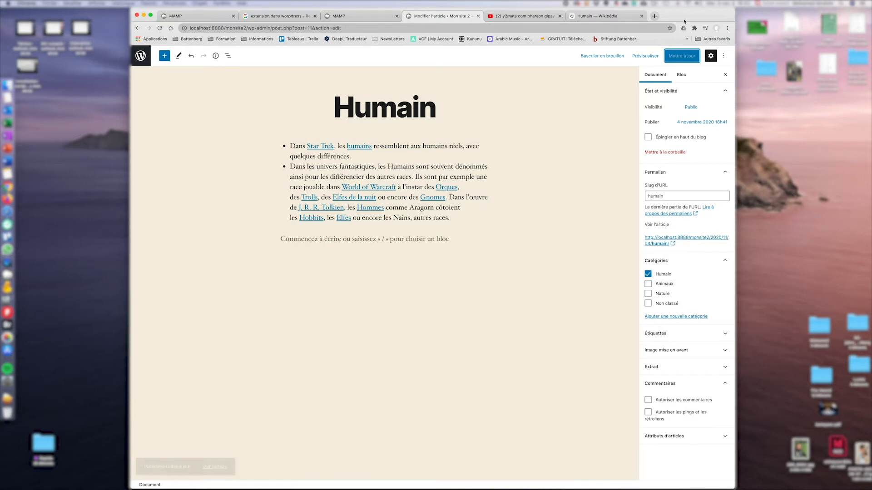
{"action": "left_click", "coordinate": [165, 57]}
{"action": "left_click", "coordinate": [165, 57]}
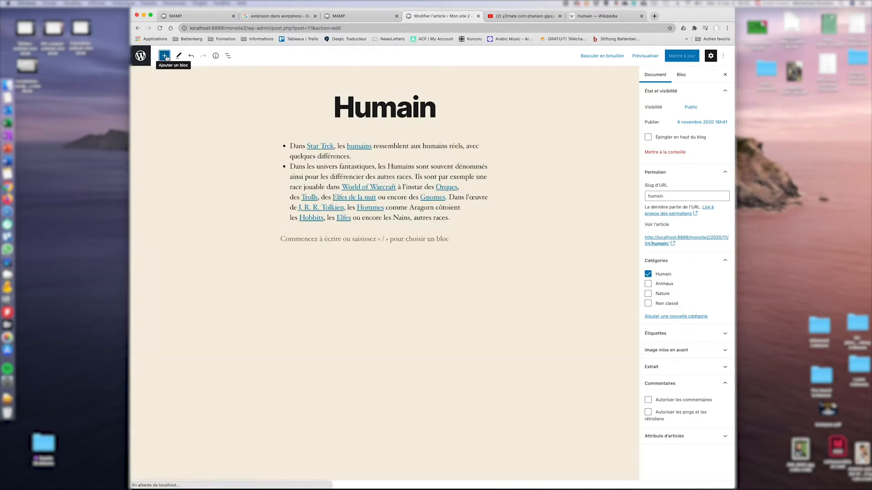
Start a new post titled 'Relation animaux&plante', correcting 'animal' to 'animaux'.
{"action": "left_click", "coordinate": [140, 56]}
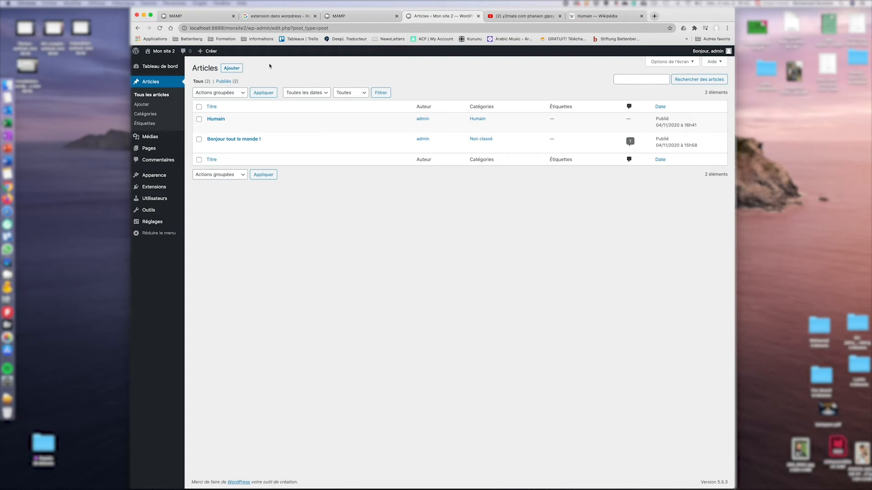
{"action": "left_click", "coordinate": [233, 69]}
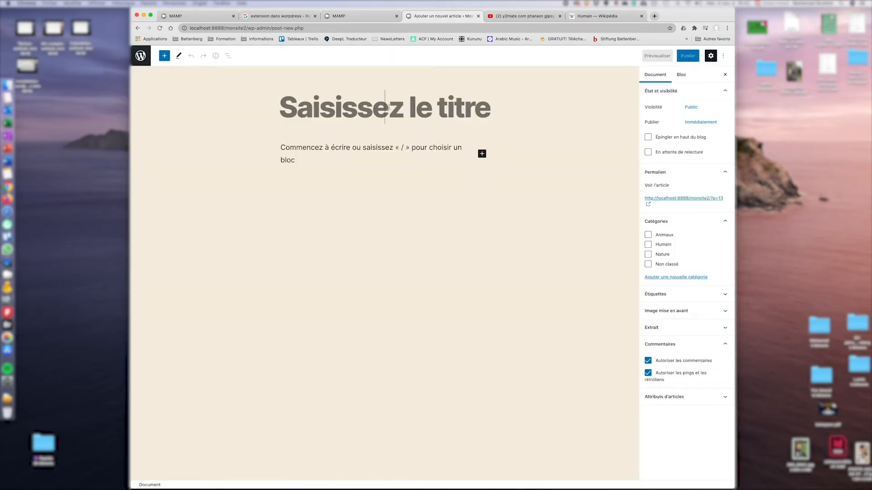
{"action": "type", "text": "Relation animal&plante"}
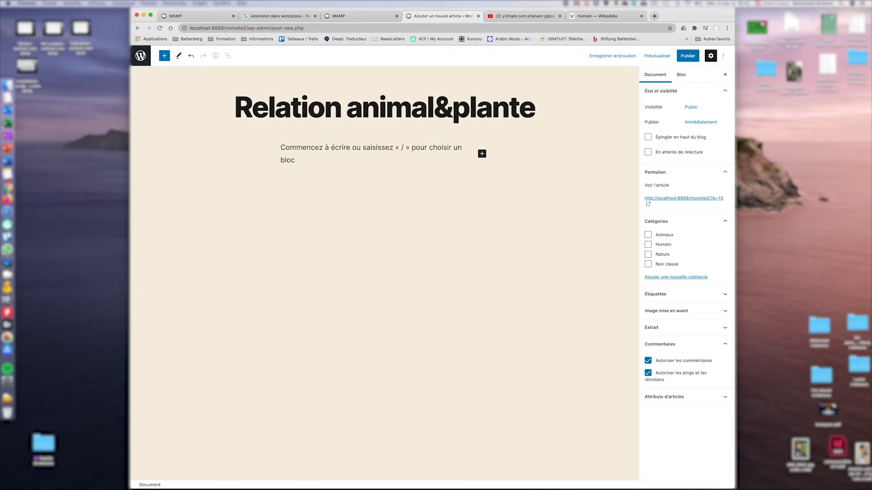
{"action": "left_click", "coordinate": [398, 149]}
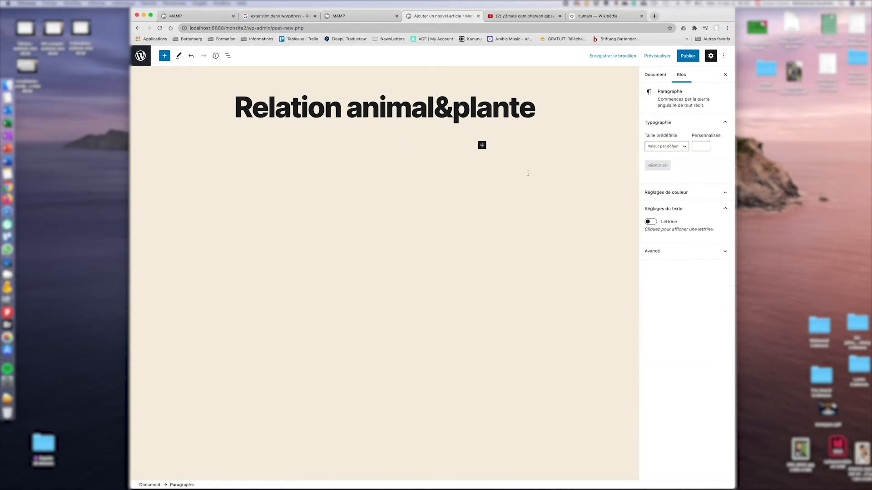
{"action": "left_click", "coordinate": [434, 109]}
{"action": "key", "text": "BackSpace"}
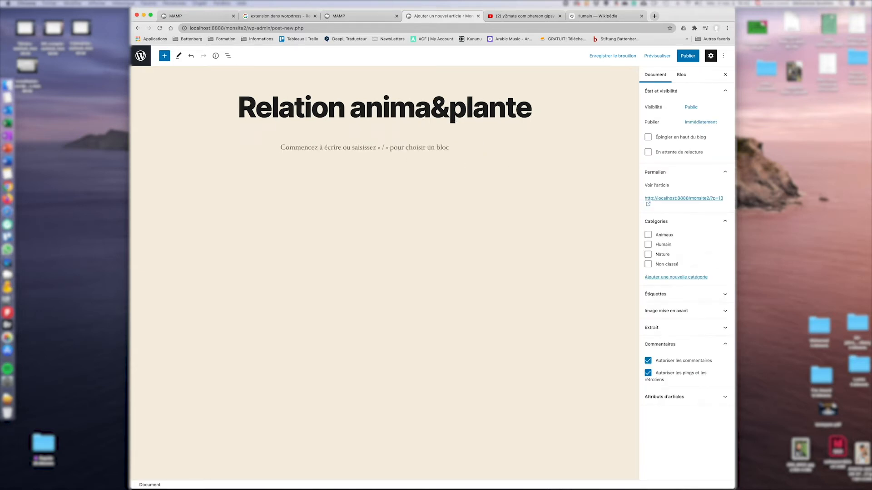
{"action": "type", "text": "ux"}
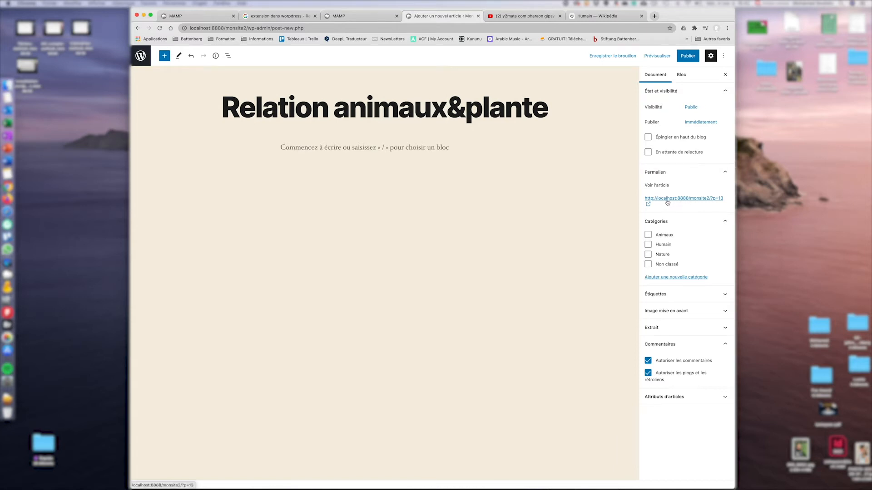
File it under Animaux and Nature, disable comments and pings, paste the Fiction bullets, publish and view it.
{"action": "left_click", "coordinate": [648, 235]}
{"action": "left_click", "coordinate": [648, 255]}
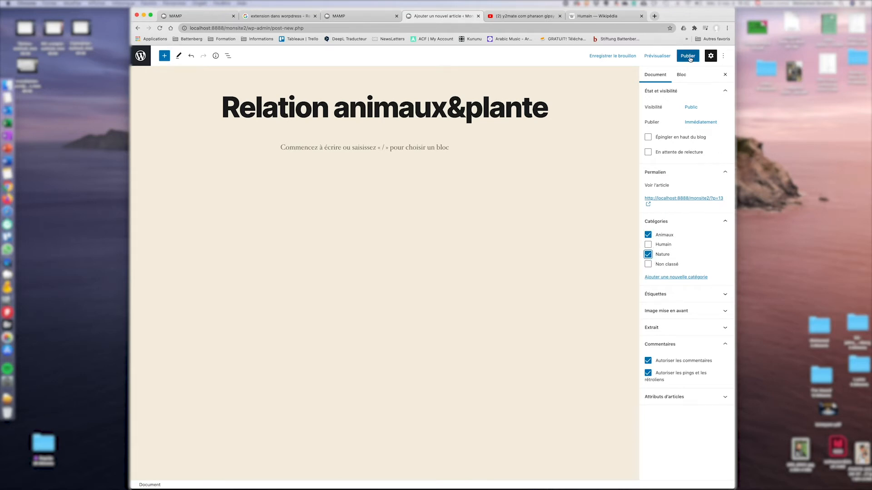
{"action": "left_click", "coordinate": [648, 360]}
{"action": "left_click", "coordinate": [648, 373]}
{"action": "left_click", "coordinate": [684, 57]}
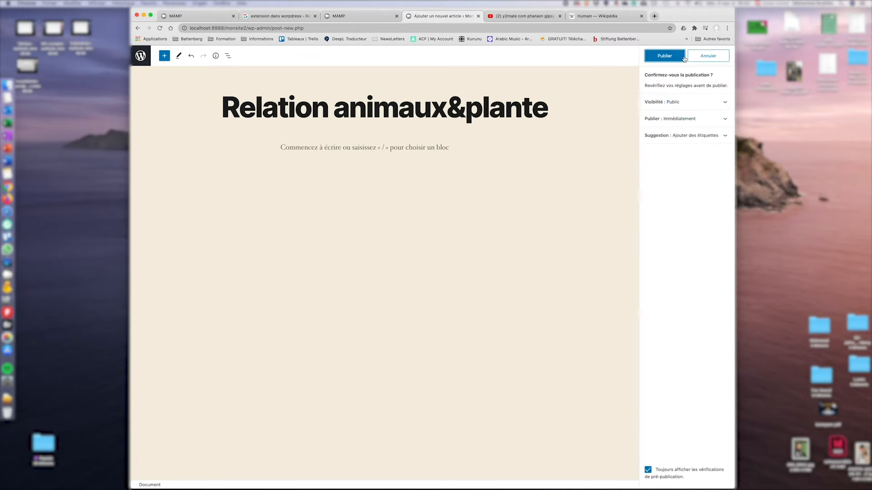
{"action": "left_click", "coordinate": [436, 149]}
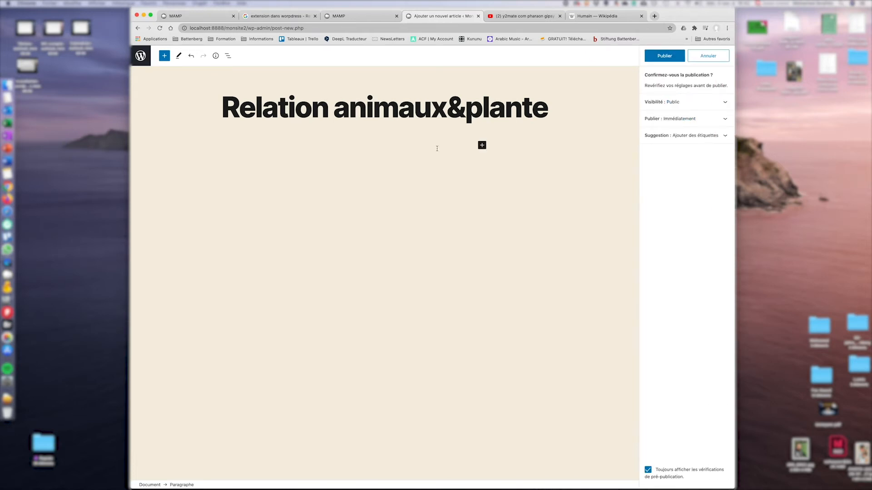
{"action": "key", "text": "super+v"}
{"action": "left_click", "coordinate": [664, 56]}
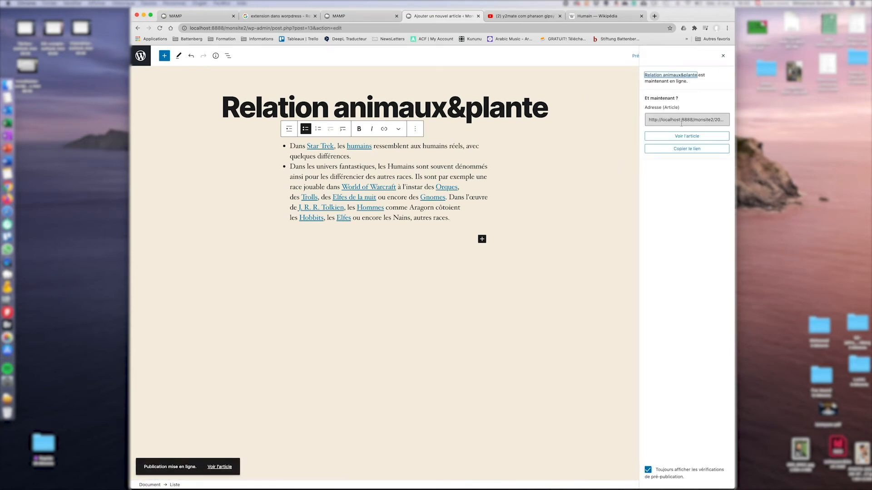
{"action": "left_click", "coordinate": [682, 136]}
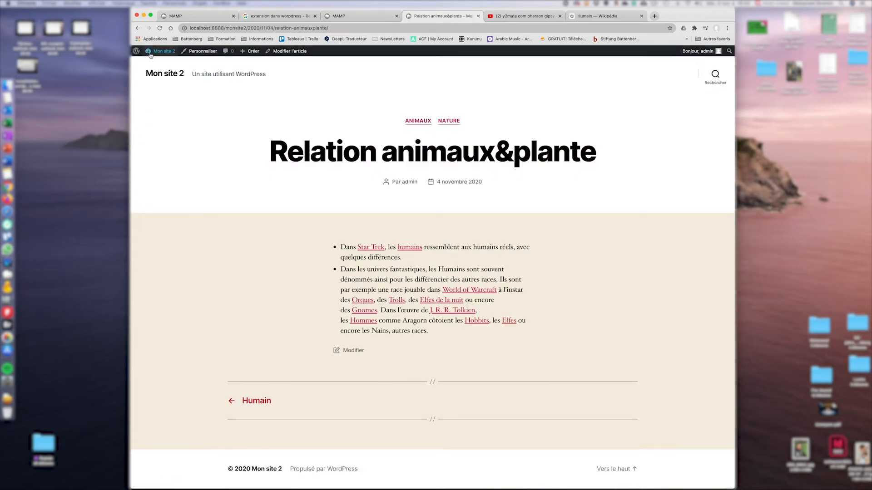
Open the Extensions page from the Mon site 2 dashboard, briefly checking the Google and MAMP tabs.
{"action": "left_click", "coordinate": [152, 52]}
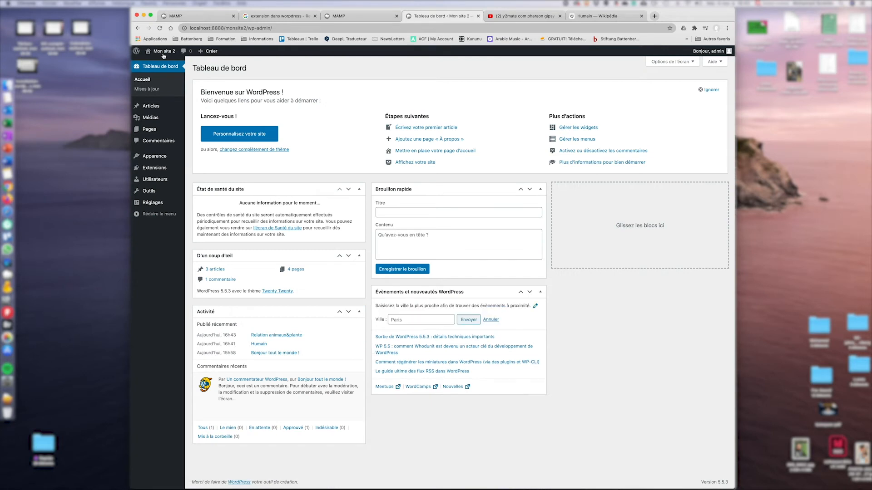
{"action": "left_click", "coordinate": [160, 170]}
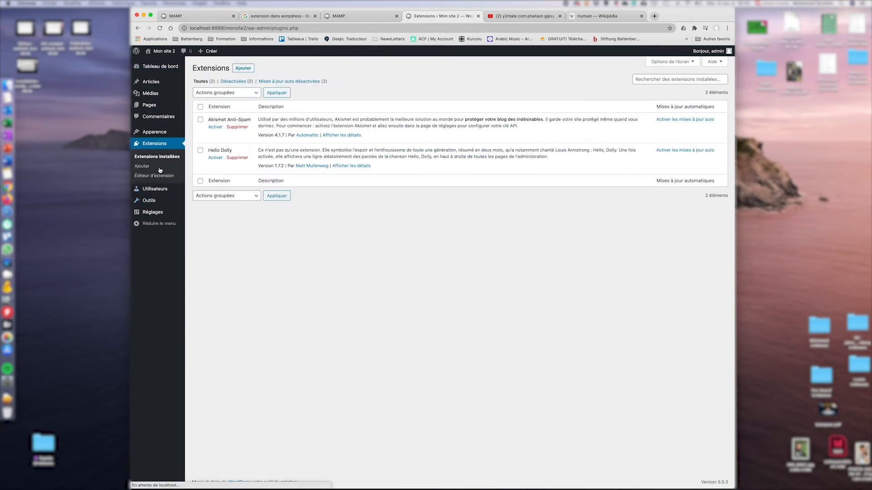
{"action": "left_click", "coordinate": [278, 17]}
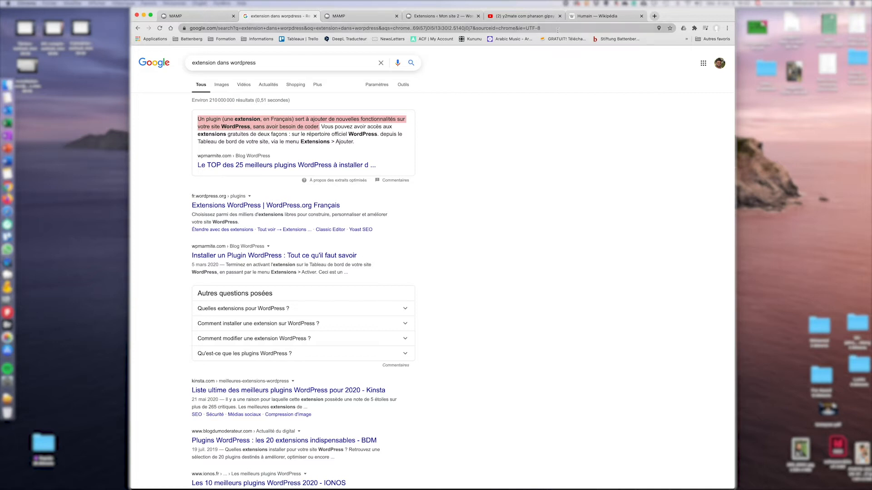
{"action": "left_click", "coordinate": [363, 17]}
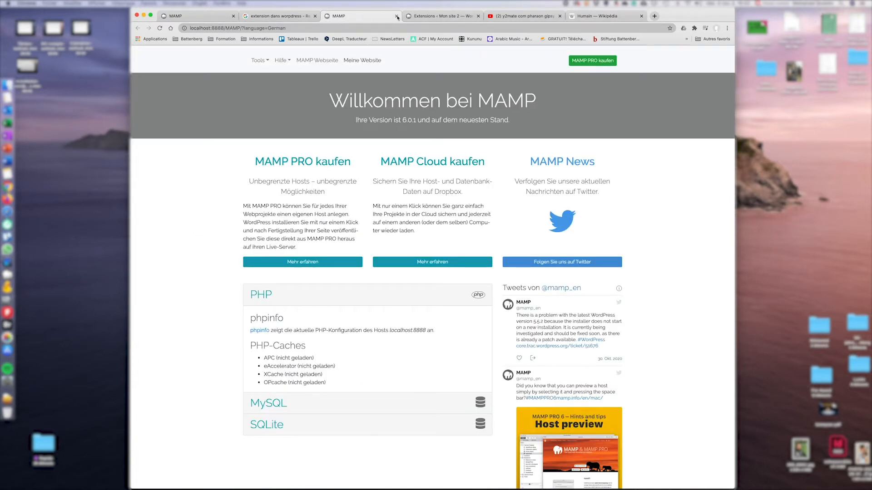
{"action": "left_click", "coordinate": [421, 16]}
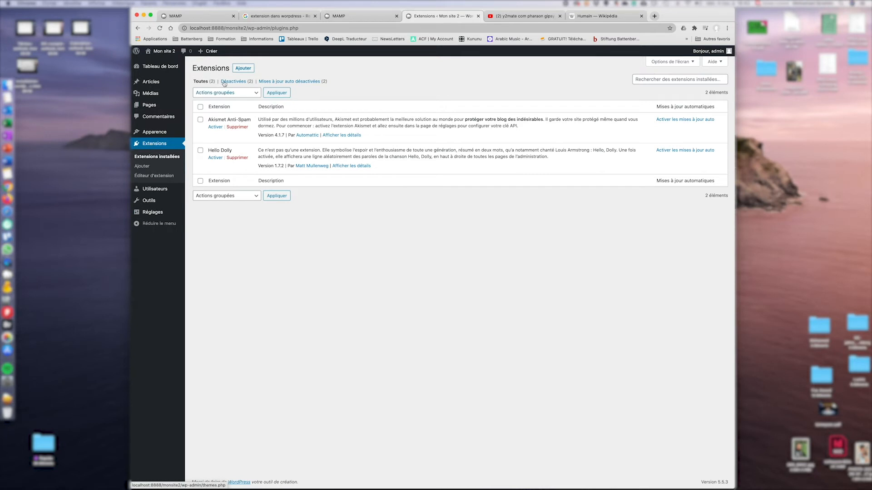
Search the plugin directory for 'polylang', then install and activate the Polylang plugin.
{"action": "left_click", "coordinate": [243, 69]}
{"action": "left_click", "coordinate": [667, 87]}
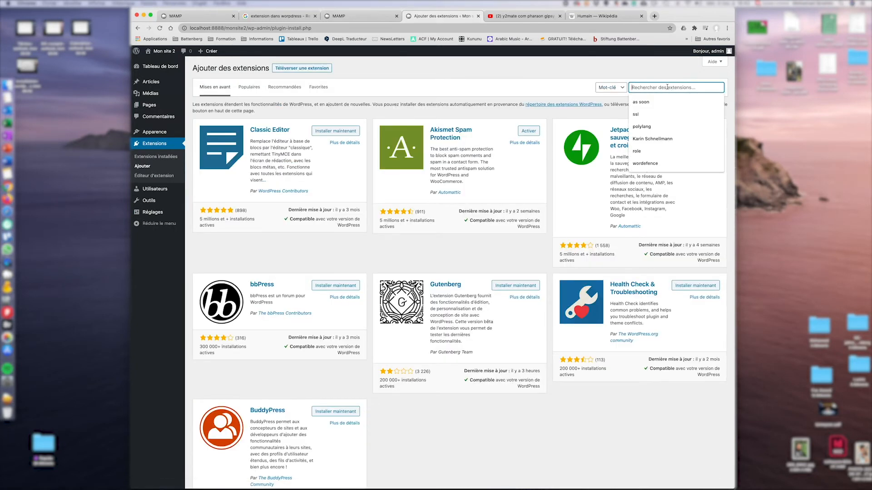
{"action": "type", "text": "po"}
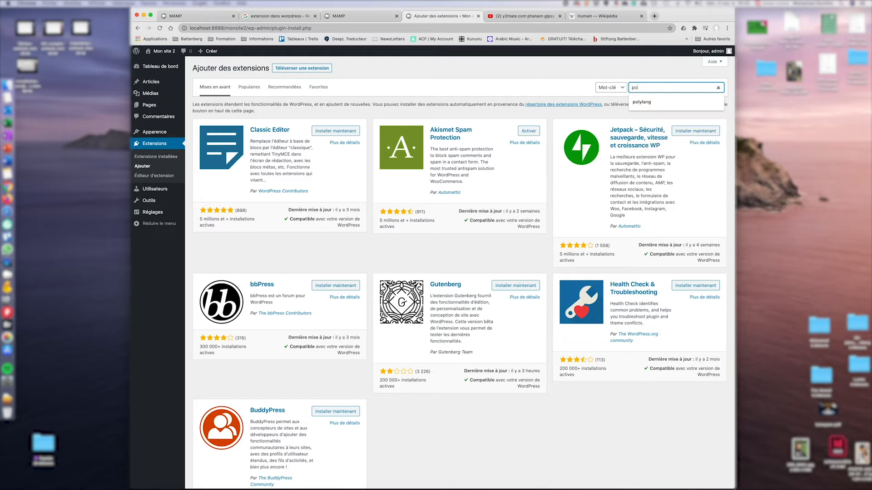
{"action": "type", "text": "ly"}
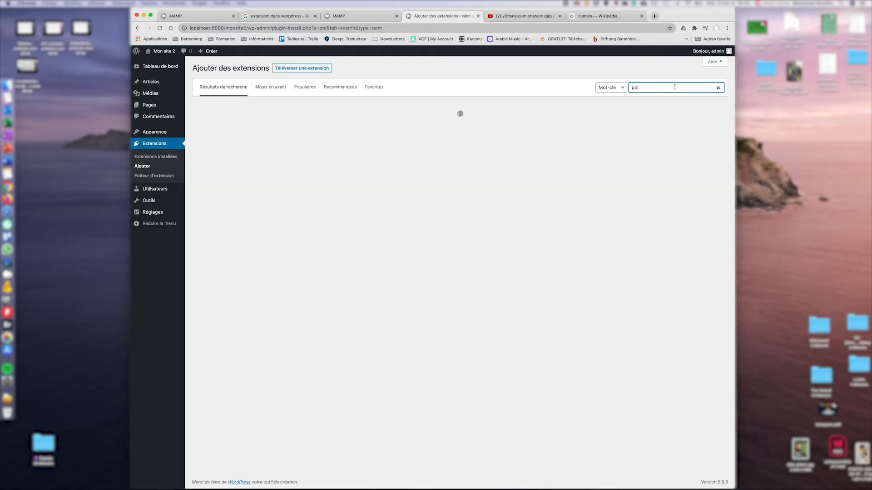
{"action": "type", "text": "lang"}
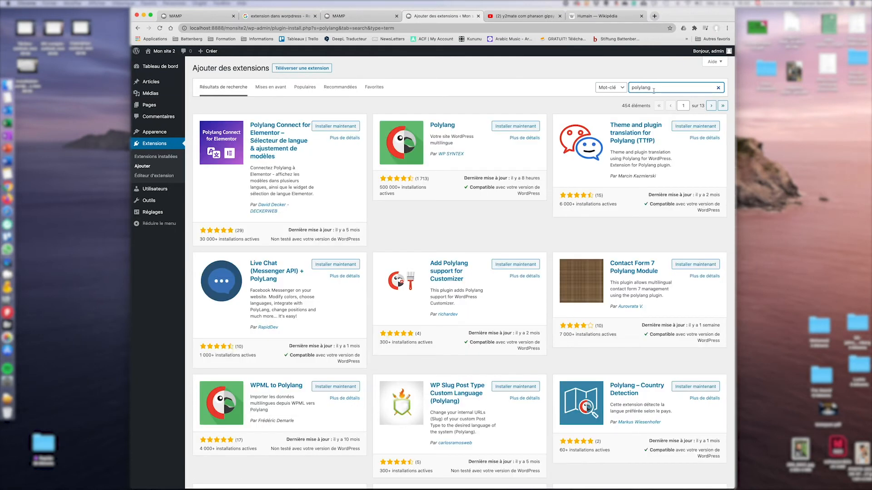
{"action": "left_click", "coordinate": [516, 127]}
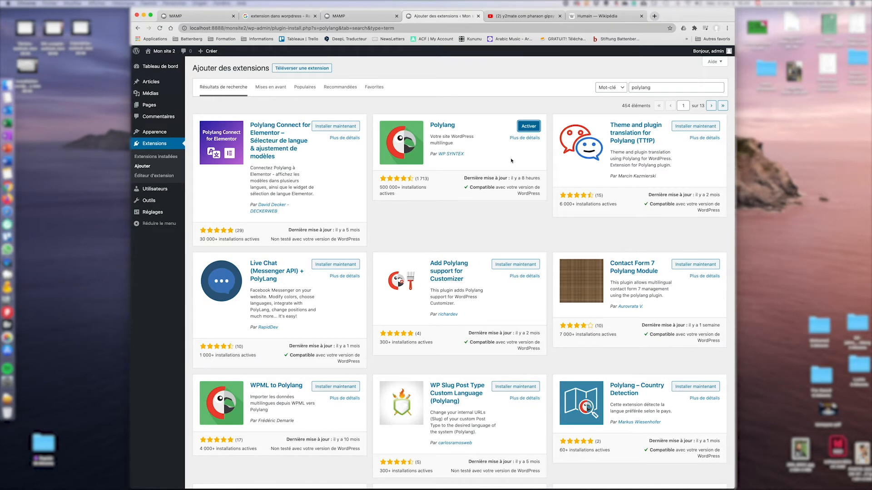
{"action": "left_click", "coordinate": [524, 130]}
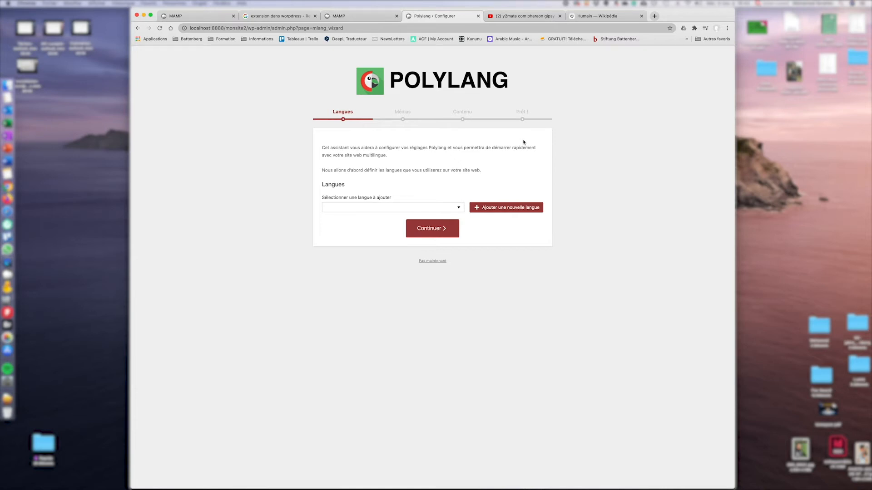
Add Deutsch (de_DE) as a site language in the Polylang wizard.
{"action": "left_click", "coordinate": [457, 208]}
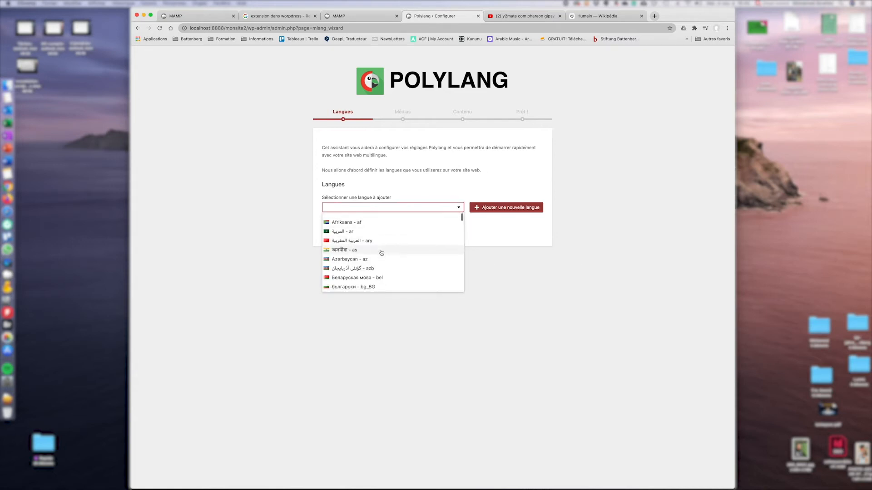
{"action": "left_click", "coordinate": [388, 209]}
{"action": "type", "text": "de_AT"}
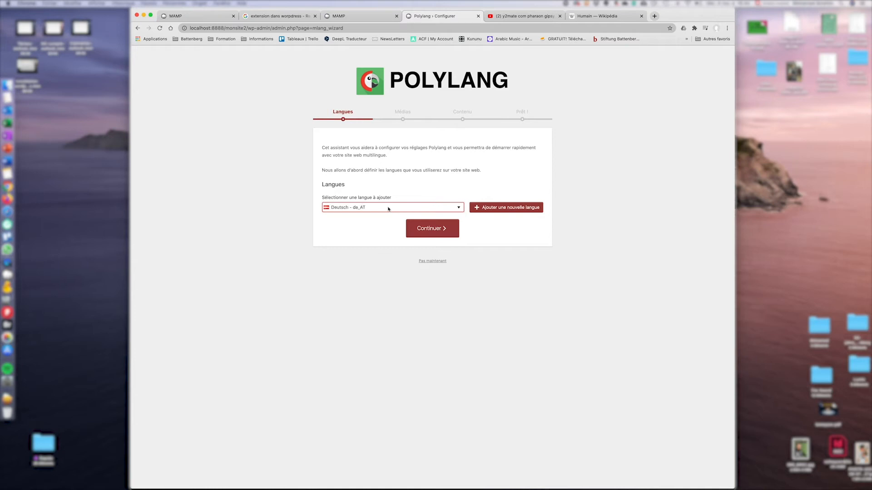
{"action": "left_click", "coordinate": [459, 208]}
{"action": "scroll", "coordinate": [393, 253], "scroll_direction": "down", "scroll_amount": 3}
{"action": "scroll", "coordinate": [393, 255], "scroll_direction": "down", "scroll_amount": 2}
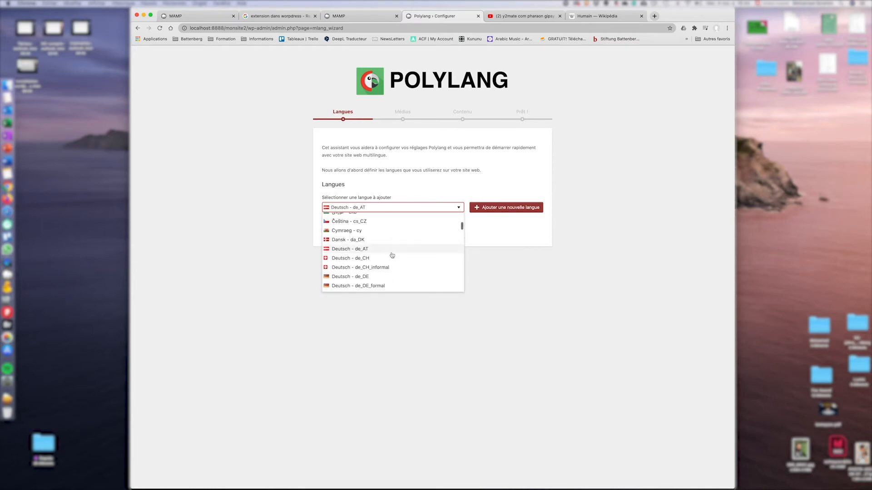
{"action": "left_click", "coordinate": [353, 281]}
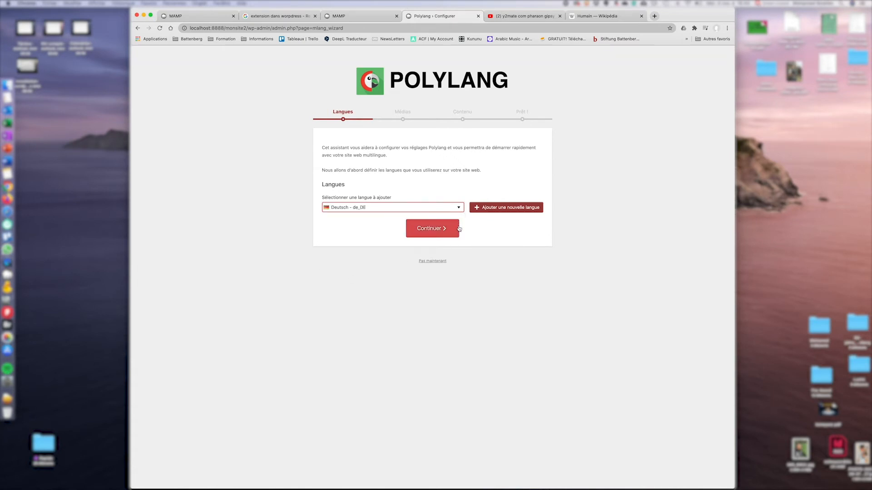
{"action": "left_click", "coordinate": [480, 207]}
Add Français (fr_FR) as the second site language.
{"action": "left_click", "coordinate": [443, 209]}
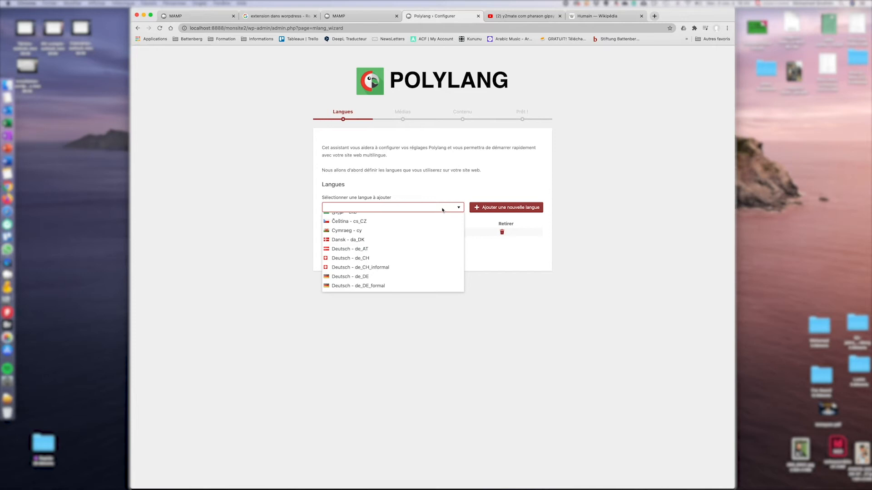
{"action": "scroll", "coordinate": [460, 239], "scroll_direction": "up", "scroll_amount": 2}
{"action": "scroll", "coordinate": [381, 254], "scroll_direction": "down", "scroll_amount": 10}
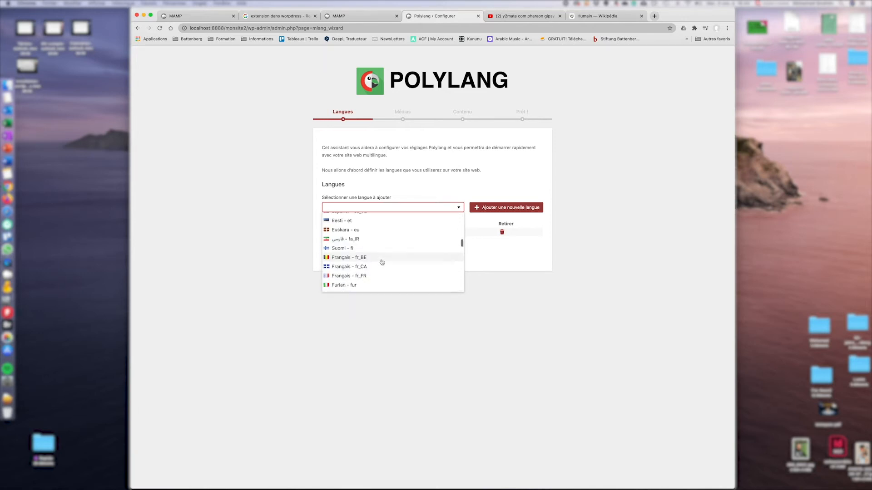
{"action": "left_click", "coordinate": [363, 276]}
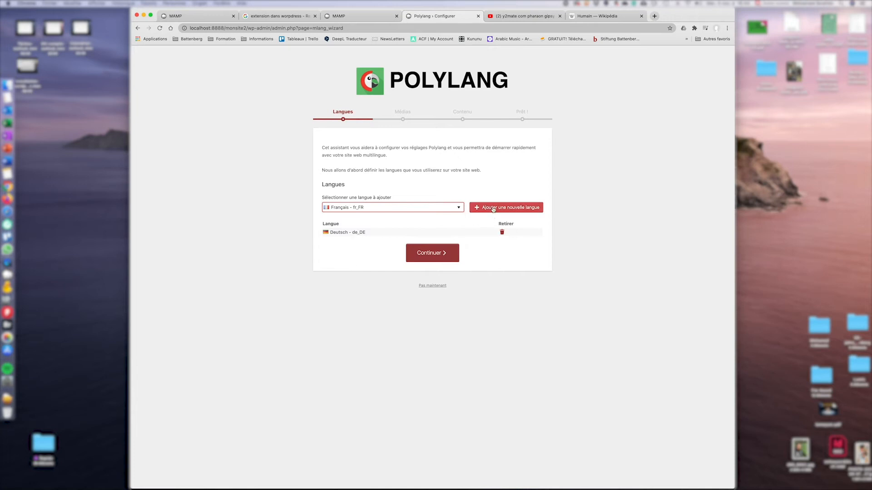
{"action": "left_click", "coordinate": [494, 209]}
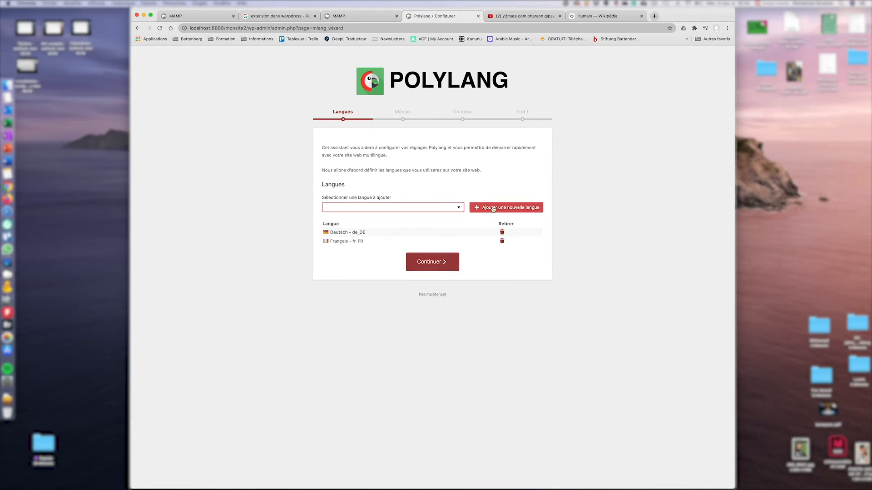
Pass the Médias step, assign Français to content without a language, and return to the dashboard.
{"action": "left_click", "coordinate": [443, 267]}
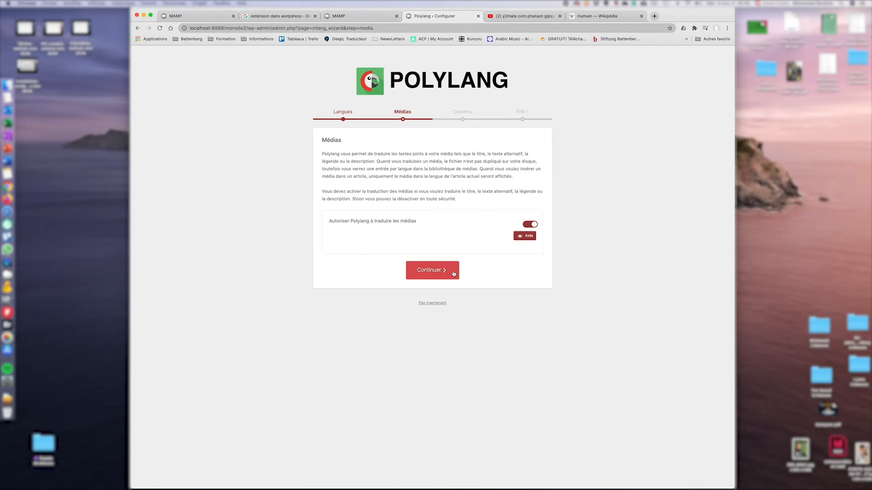
{"action": "left_click", "coordinate": [453, 274]}
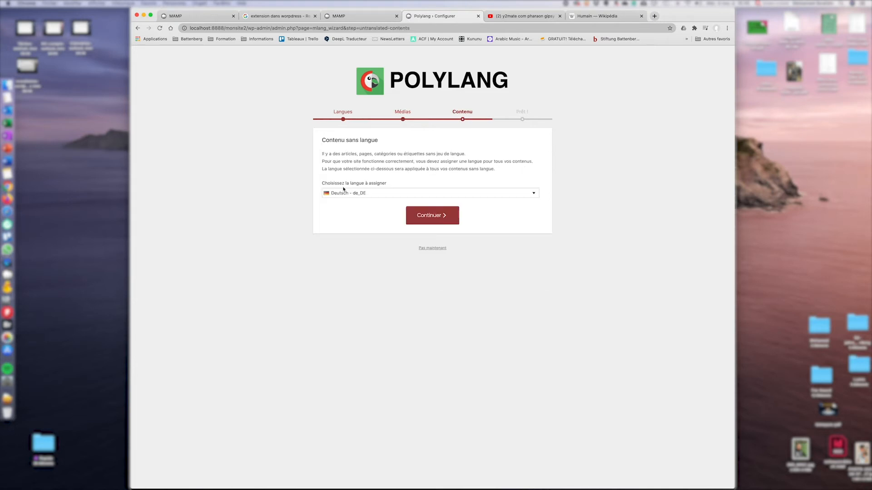
{"action": "left_click", "coordinate": [377, 193]}
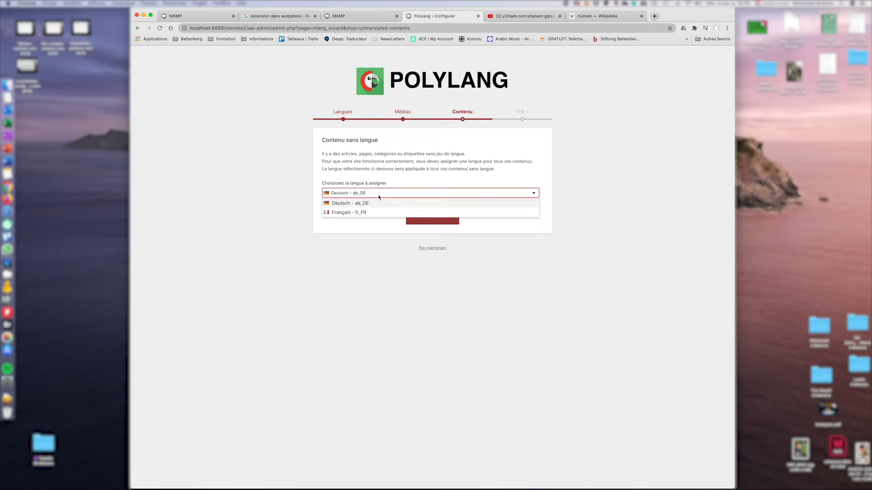
{"action": "left_click", "coordinate": [373, 212]}
{"action": "left_click", "coordinate": [431, 218]}
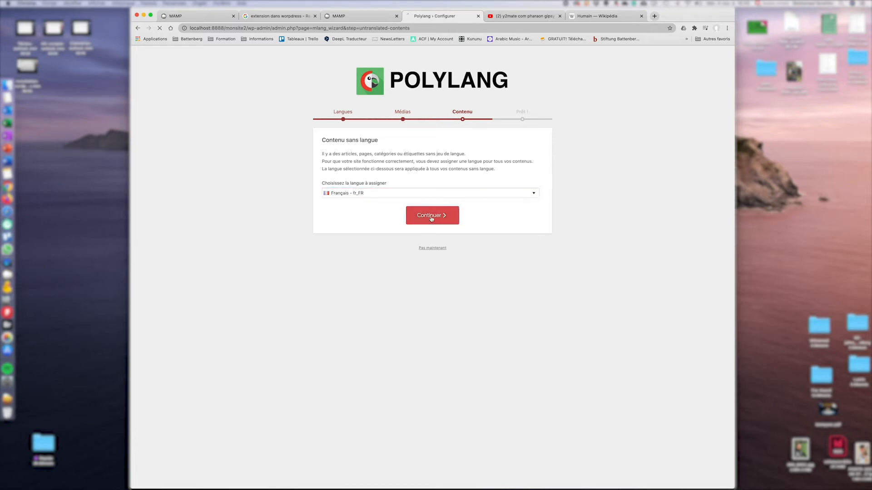
{"action": "left_click", "coordinate": [374, 417]}
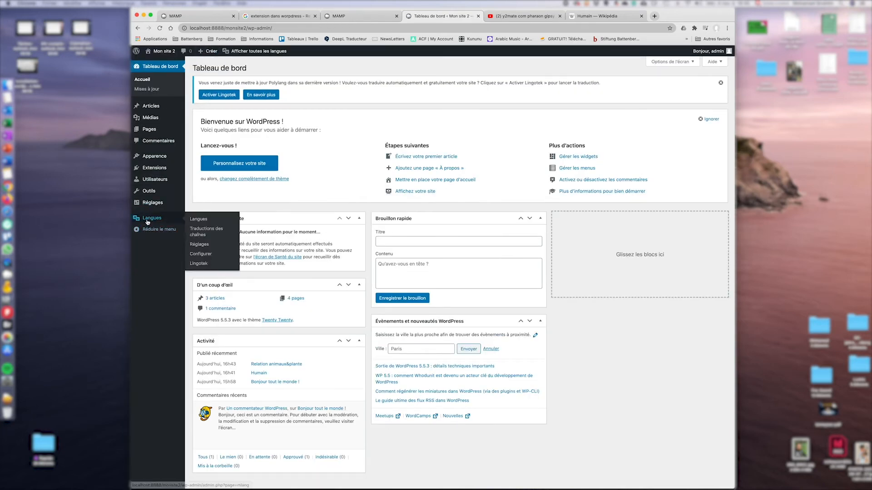
Star the Français row to make it Polylang's default language, then go to the Pages list.
{"action": "left_click", "coordinate": [222, 221]}
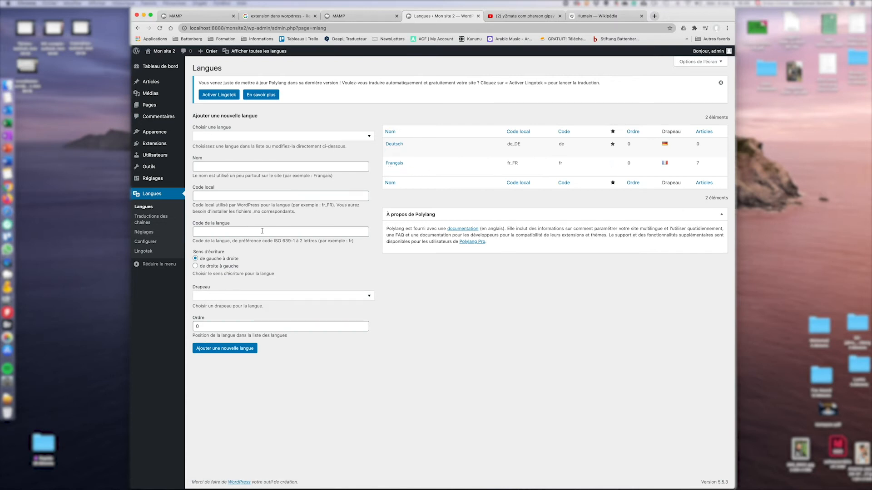
{"action": "left_click", "coordinate": [145, 232]}
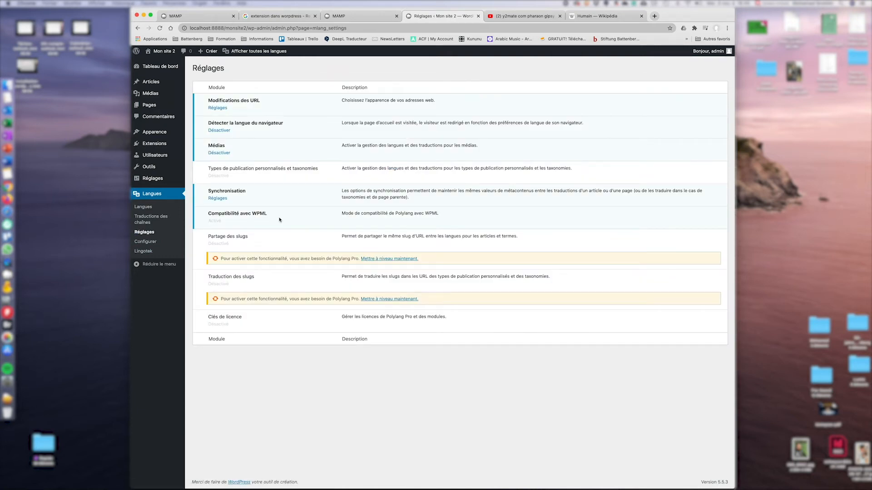
{"action": "left_click", "coordinate": [153, 210]}
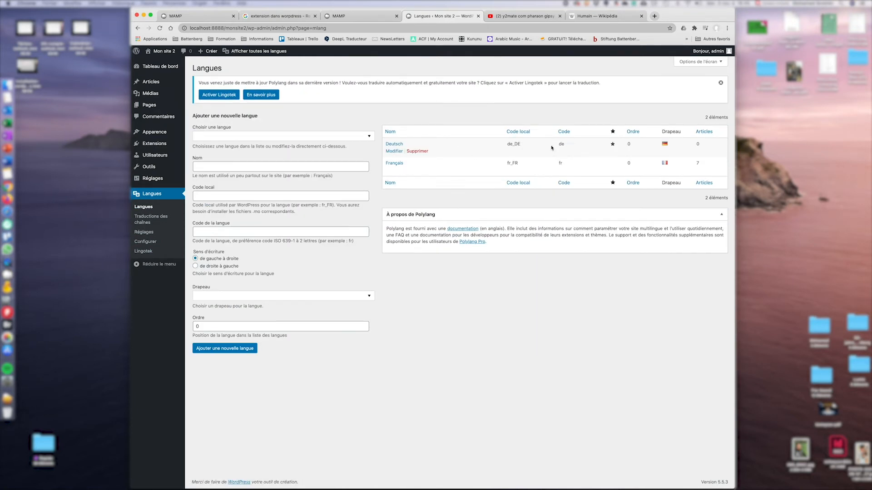
{"action": "left_click", "coordinate": [613, 165]}
{"action": "left_click", "coordinate": [147, 235]}
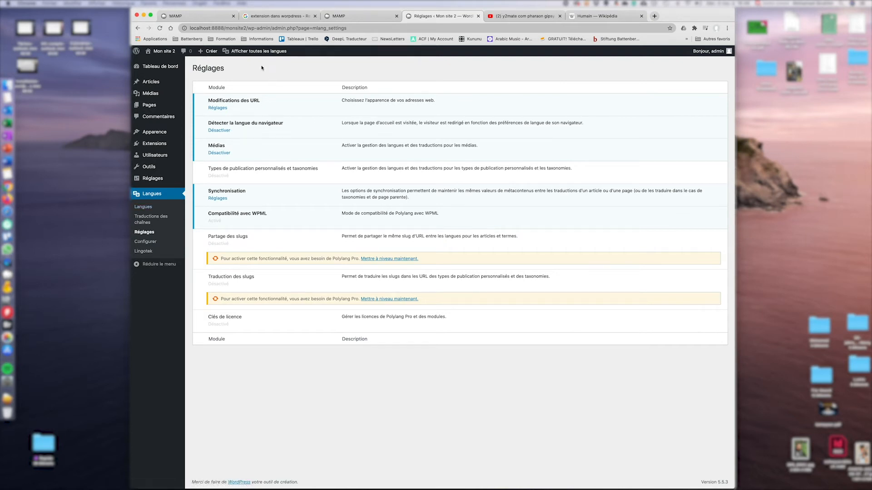
{"action": "left_click", "coordinate": [149, 105]}
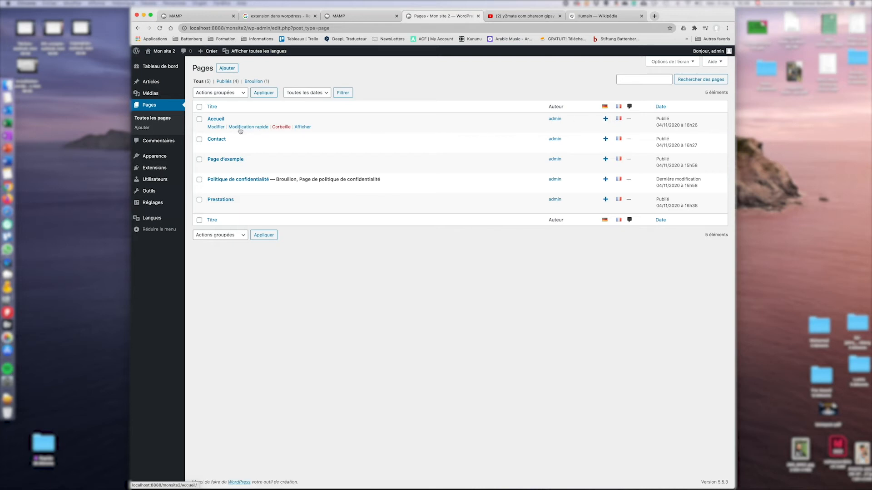
Publish 'Startseite' as Accueil's German translation with the pasted two-item list.
{"action": "left_click", "coordinate": [217, 128]}
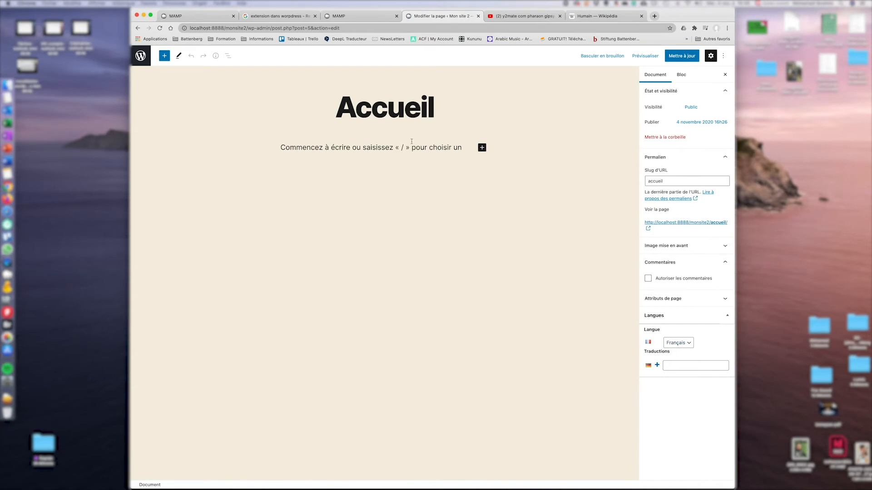
{"action": "left_click", "coordinate": [658, 365]}
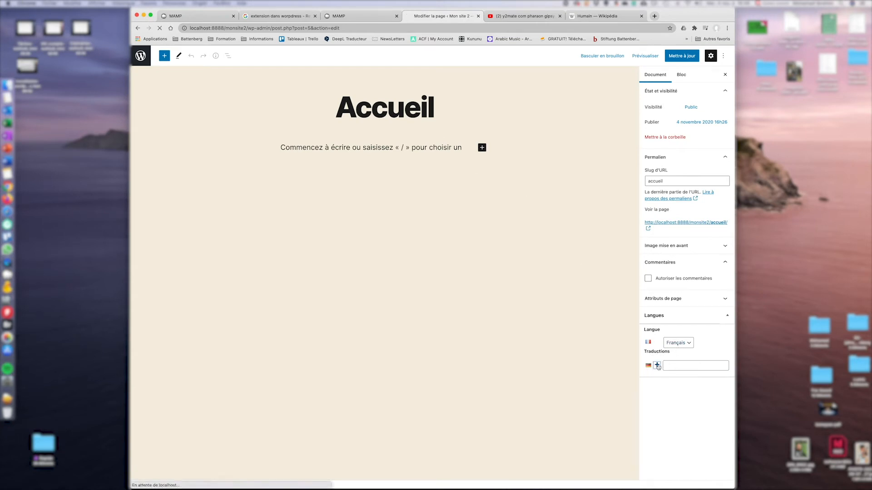
{"action": "left_click", "coordinate": [377, 109]}
{"action": "type", "text": "Sta"}
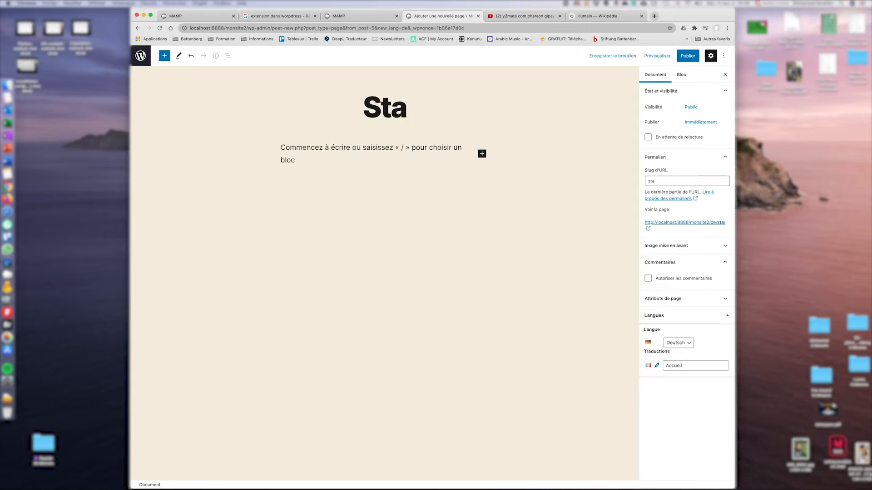
{"action": "type", "text": "rtseite"}
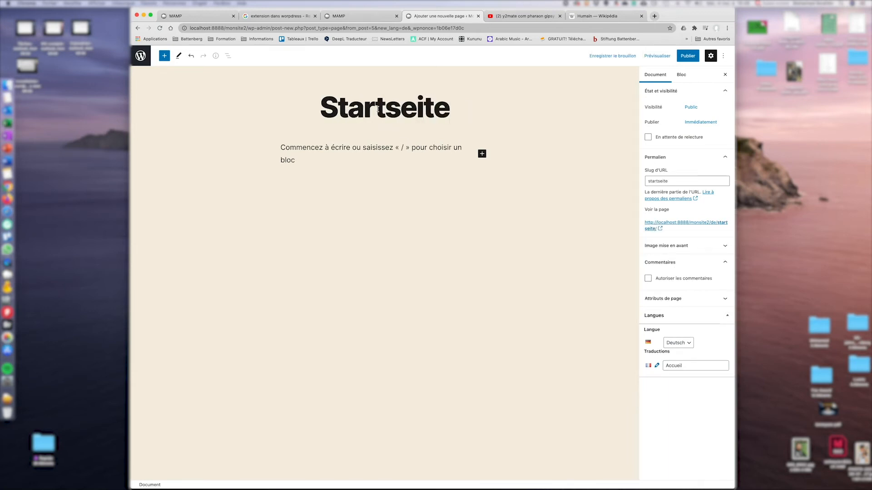
{"action": "left_click", "coordinate": [361, 144]}
{"action": "type", "text": "Dans Star Trek, les humains ressemblent aux humains réels, avec quelques différences. Dans les univers fantastiques, les Humains sont souvent dénommés ainsi pour les différencier des autres races. Ils sont par exemple une race jouable dans World of Warcraft à l'instar des Orques, des Trolls, des Elfes de la nuit ou encore des Gnomes. Dans l'œuvre de J. R. R. Tolkien, les Hommes comme Aragorn côtoient les Hobbits, les Elfes ou encore les Nains, autres races."}
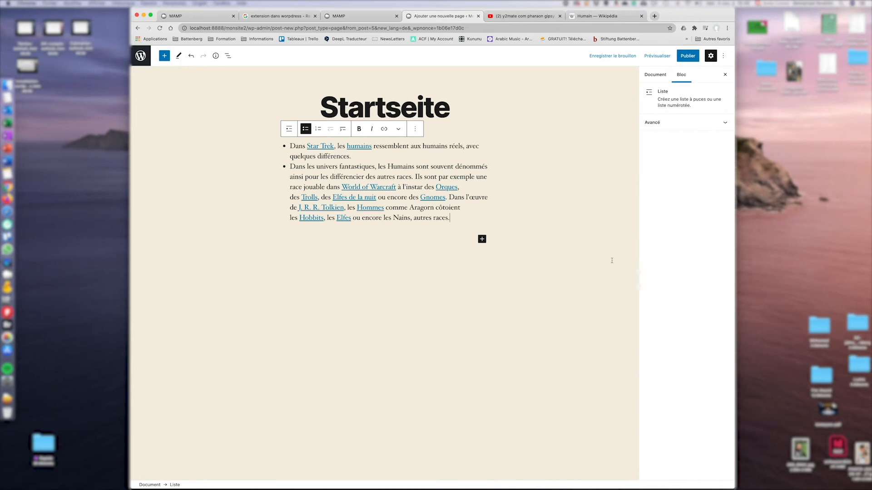
{"action": "left_click", "coordinate": [689, 58]}
{"action": "left_click", "coordinate": [665, 56]}
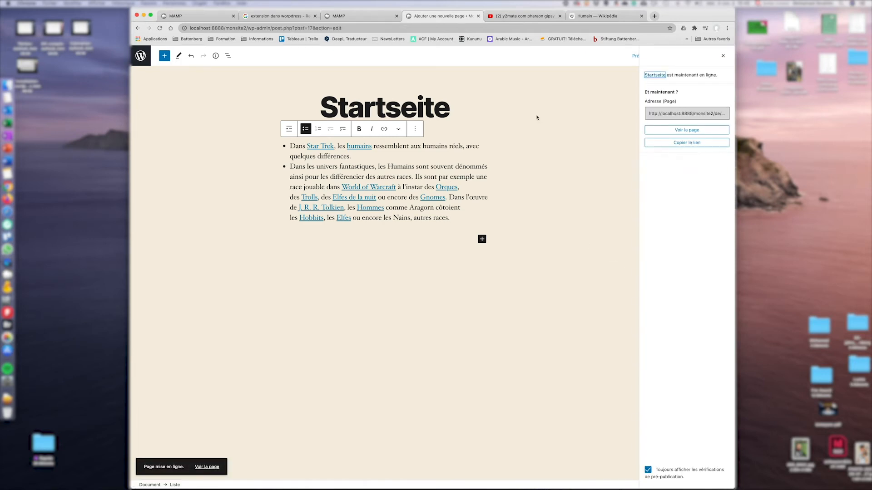
{"action": "left_click", "coordinate": [140, 56]}
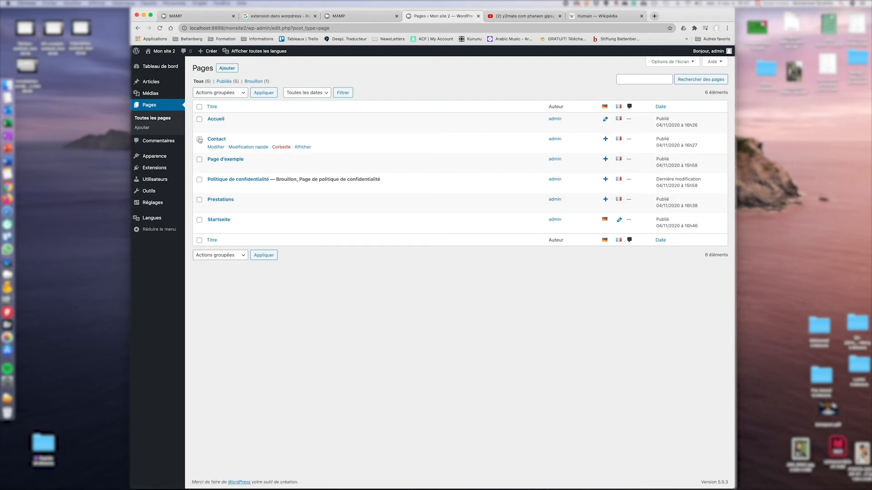
Create and publish 'Kontakt' as the German translation of the Contact page.
{"action": "left_click", "coordinate": [606, 140]}
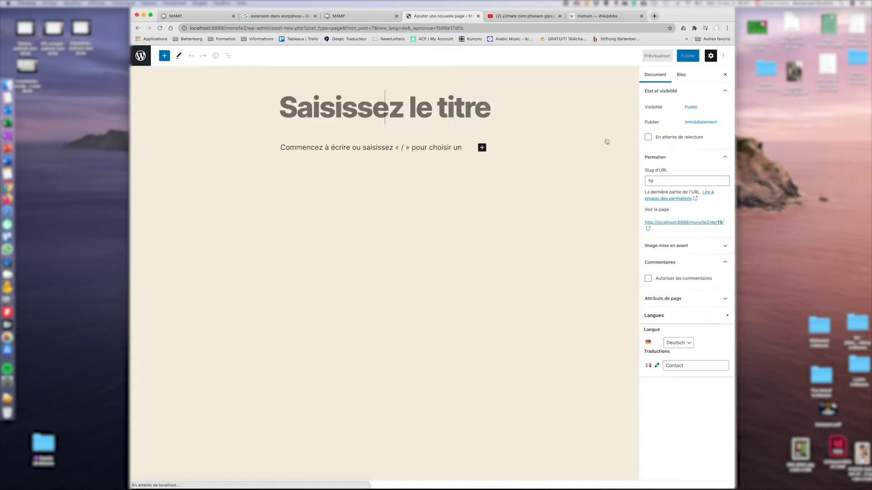
{"action": "left_click", "coordinate": [394, 111]}
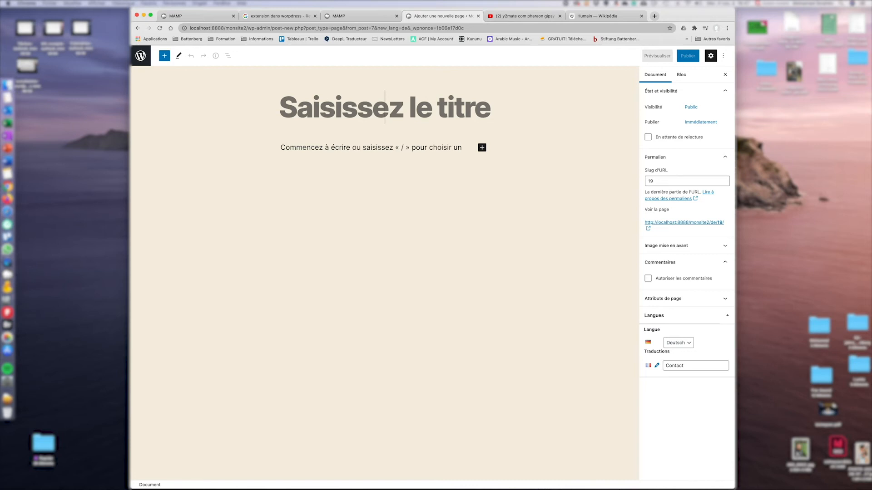
{"action": "type", "text": "Kontakt"}
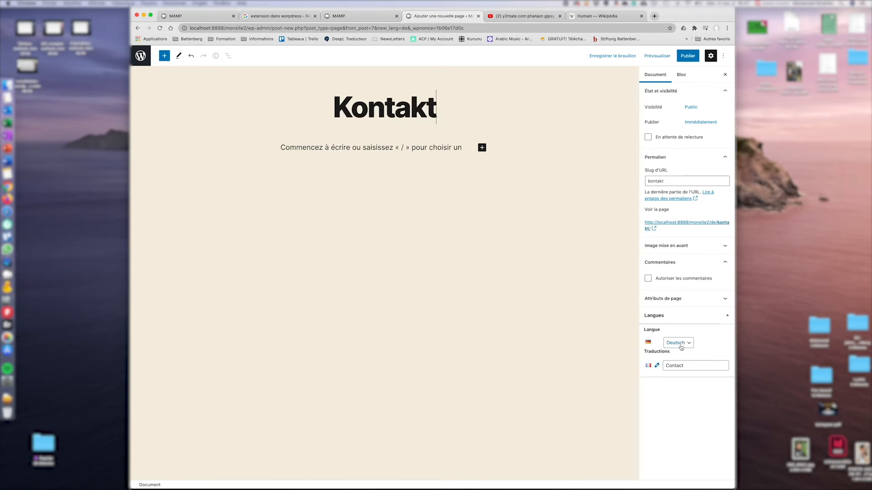
{"action": "left_click", "coordinate": [687, 57]}
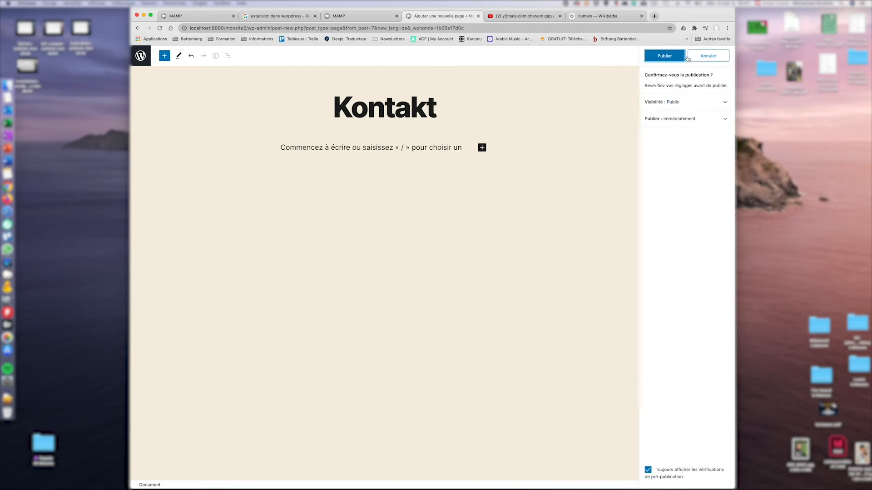
{"action": "left_click", "coordinate": [678, 58]}
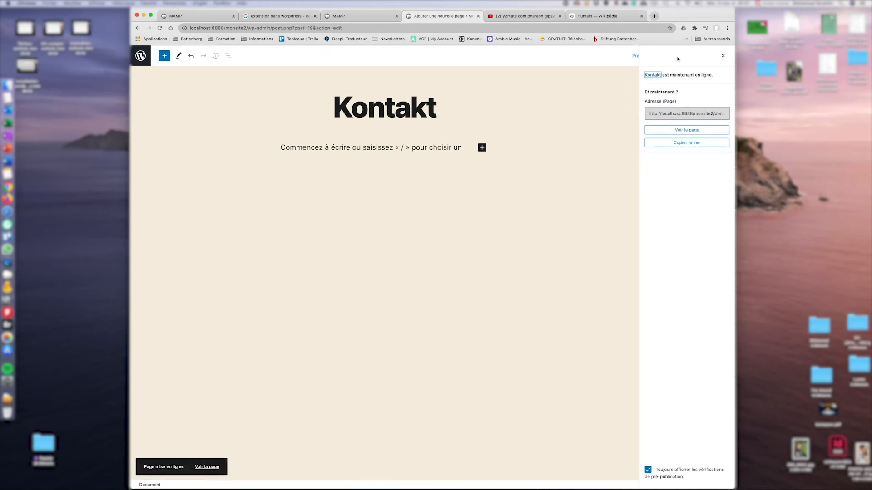
{"action": "left_click", "coordinate": [140, 57]}
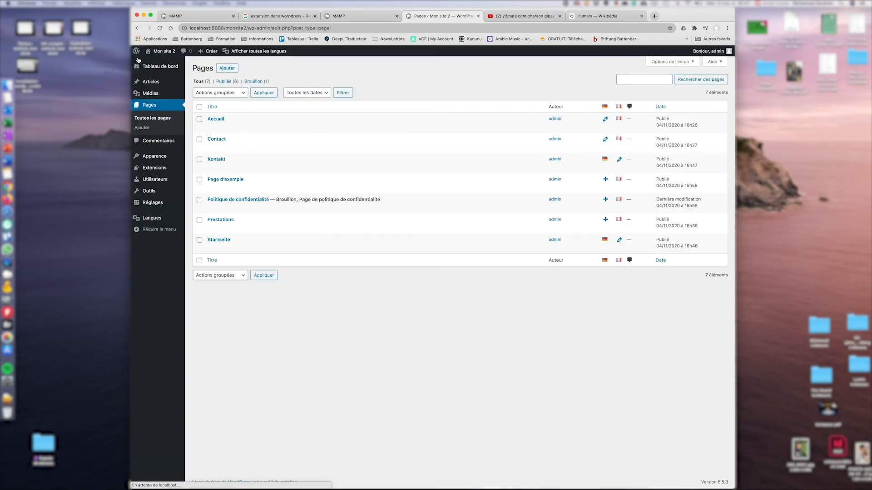
Visit Mon site 2's front page, then go to Menus showing Menu principal (FR).
{"action": "left_click", "coordinate": [159, 51]}
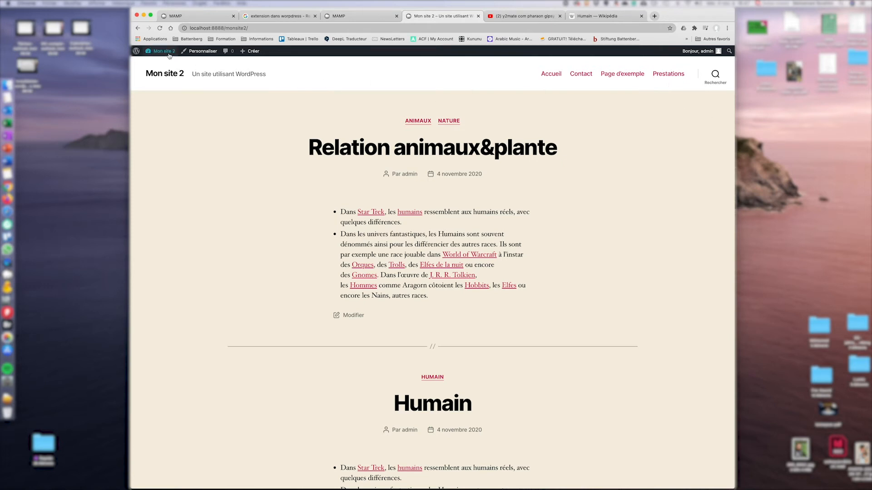
{"action": "mouse_move", "coordinate": [175, 52]}
{"action": "left_click", "coordinate": [156, 91]}
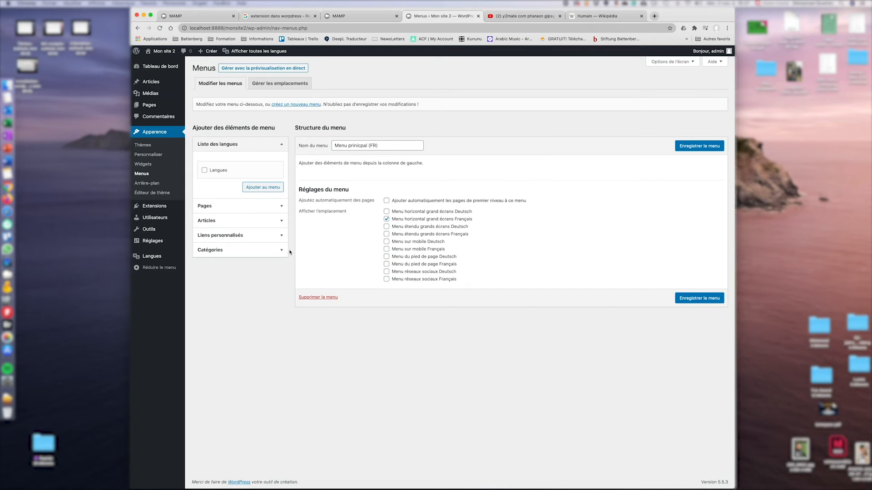
Add the French pages Accueil, Contact and Prestations to Menu principal (FR).
{"action": "left_click", "coordinate": [278, 206]}
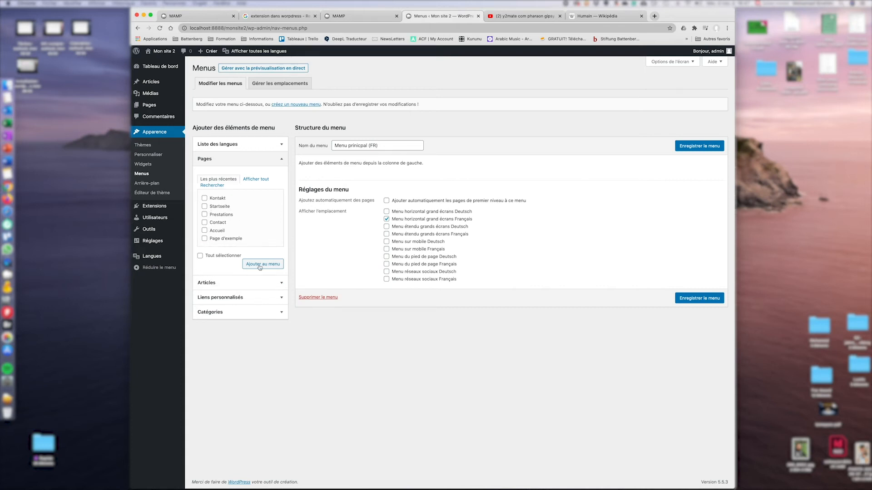
{"action": "mouse_move", "coordinate": [259, 55]}
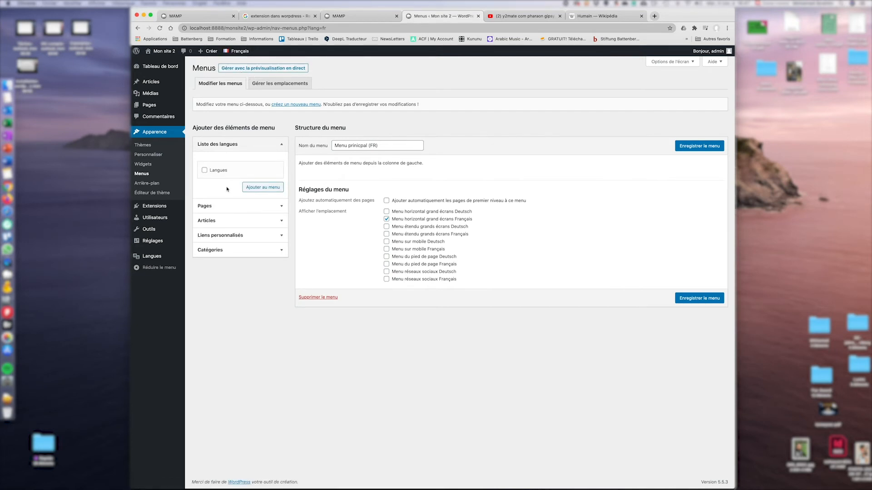
{"action": "left_click", "coordinate": [275, 207]}
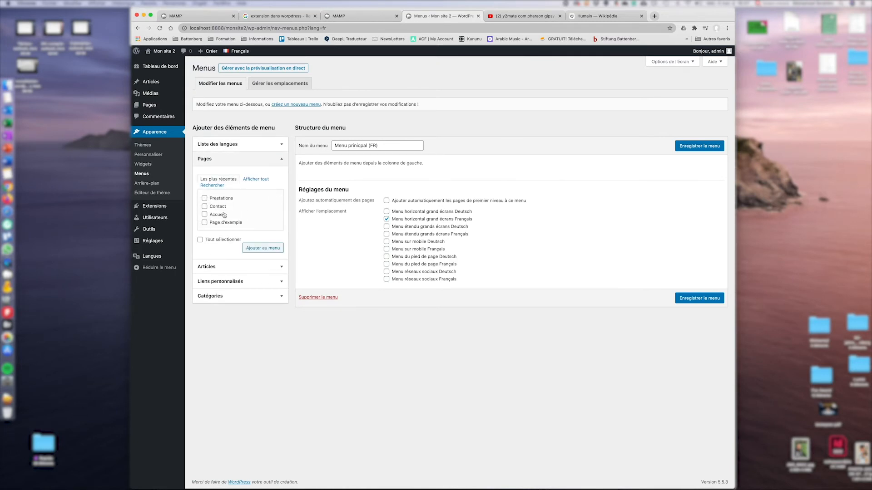
{"action": "left_click", "coordinate": [205, 215]}
{"action": "left_click", "coordinate": [205, 206]}
{"action": "left_click", "coordinate": [205, 198]}
{"action": "left_click", "coordinate": [265, 248]}
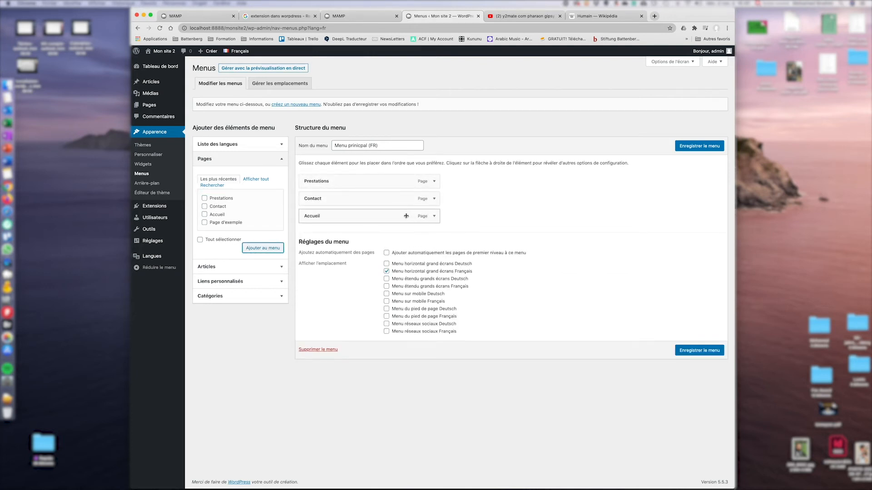
Reorder the French menu items to Accueil, Prestations, Contact.
{"action": "left_click_drag", "start_coordinate": [359, 216], "coordinate": [382, 181]}
{"action": "left_click_drag", "start_coordinate": [326, 199], "coordinate": [390, 201]}
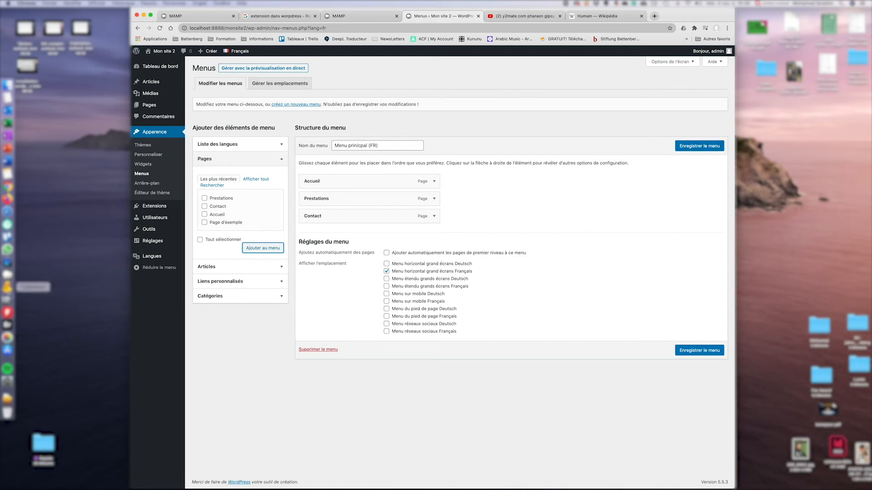
{"action": "left_click", "coordinate": [254, 145]}
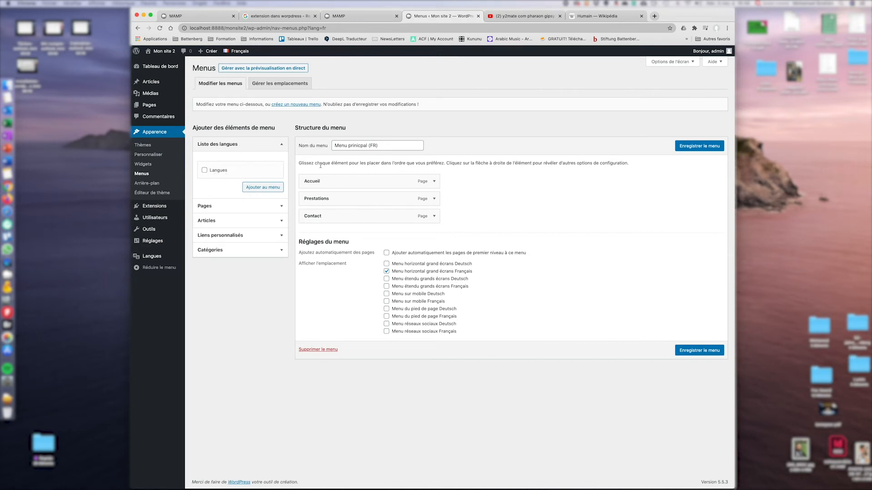
Enable the Liste des langues panel in Screen Options and add Langues to the French menu.
{"action": "left_click", "coordinate": [681, 64]}
{"action": "left_click", "coordinate": [201, 77]}
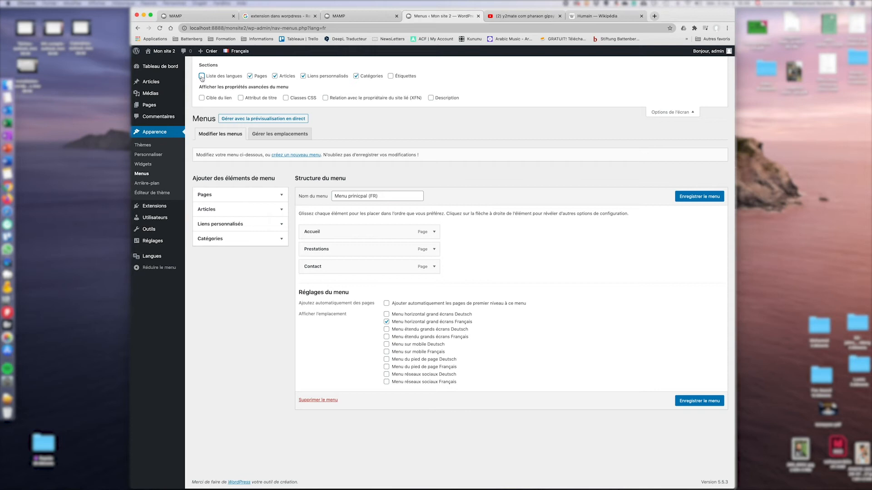
{"action": "left_click", "coordinate": [202, 76]}
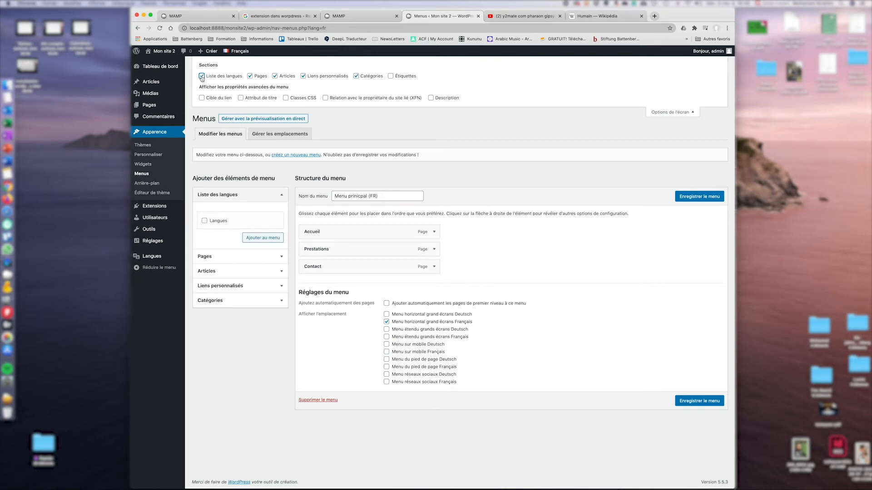
{"action": "left_click", "coordinate": [205, 222]}
{"action": "left_click", "coordinate": [267, 239]}
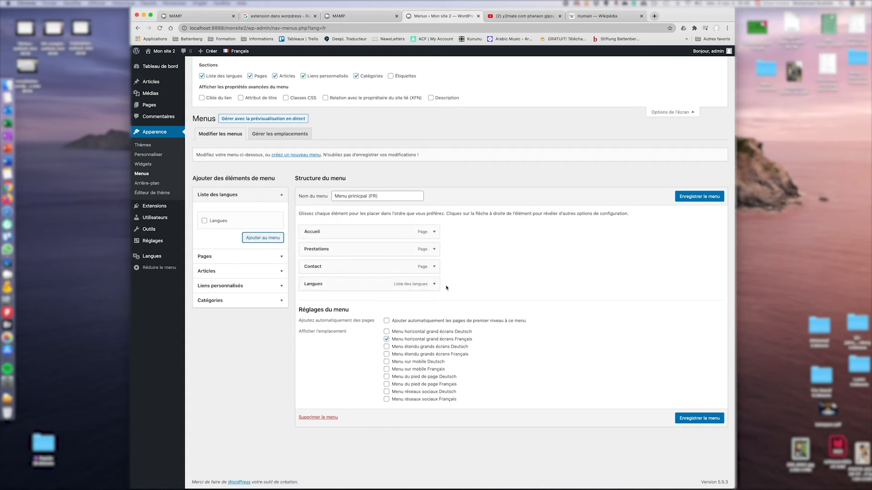
Display the Langues switcher as a dropdown, save Menu principal (FR) and view the site.
{"action": "left_click", "coordinate": [435, 284]}
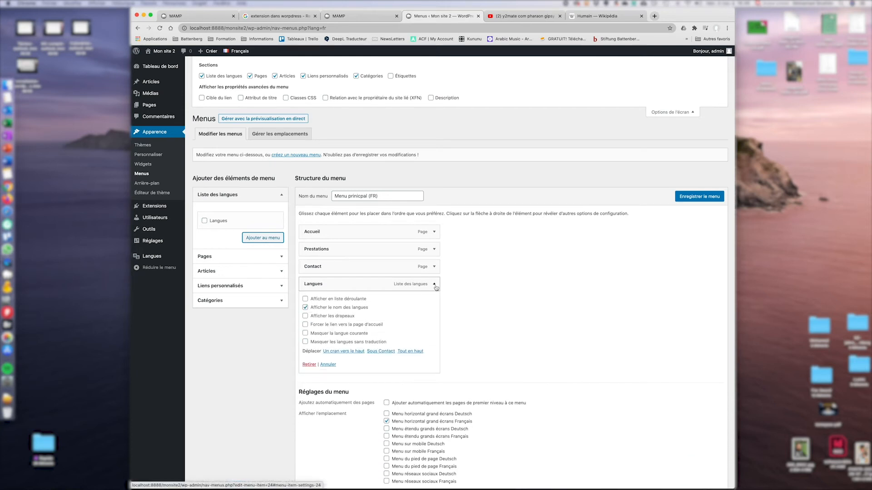
{"action": "left_click", "coordinate": [306, 299]}
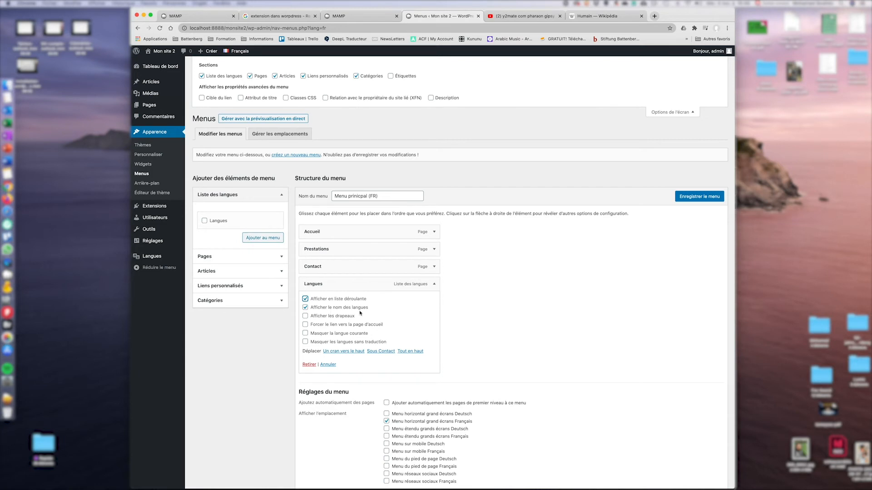
{"action": "left_click", "coordinate": [711, 197]}
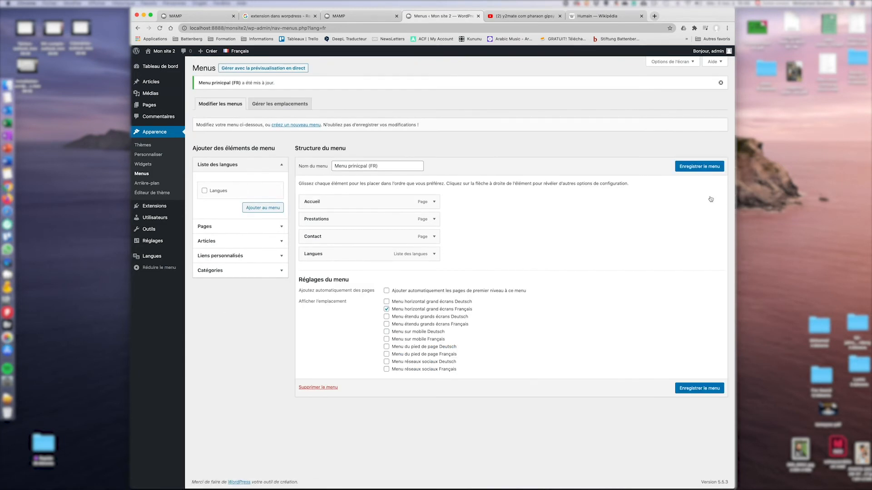
{"action": "left_click", "coordinate": [160, 50]}
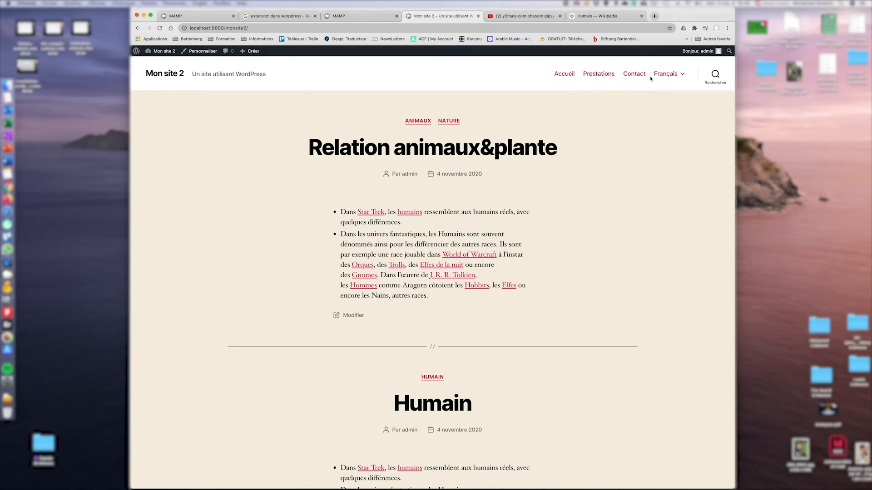
Check the French menu's language switcher on the live site, then filter Menus to Deutsch.
{"action": "mouse_move", "coordinate": [670, 76]}
{"action": "mouse_move", "coordinate": [161, 51]}
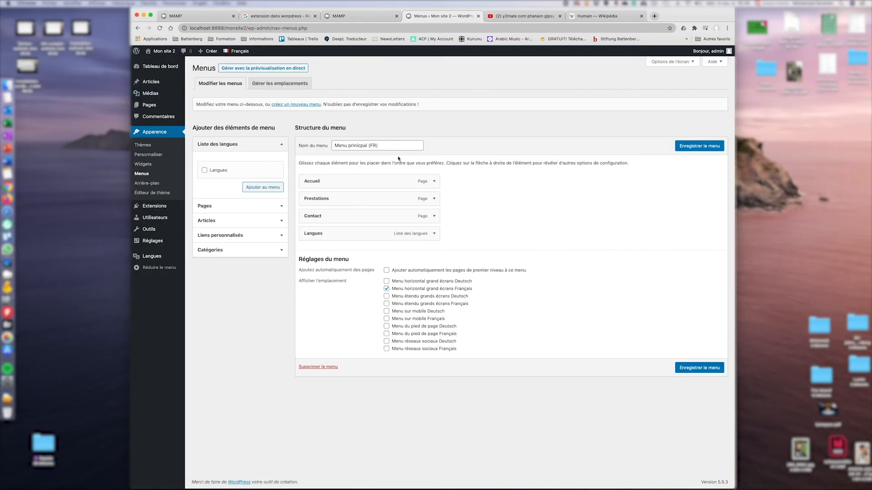
{"action": "mouse_move", "coordinate": [238, 51]}
Create a menu named 'hauptmenü (De)' with only the Deutsch horizontal large-screen location ticked.
{"action": "left_click", "coordinate": [299, 105]}
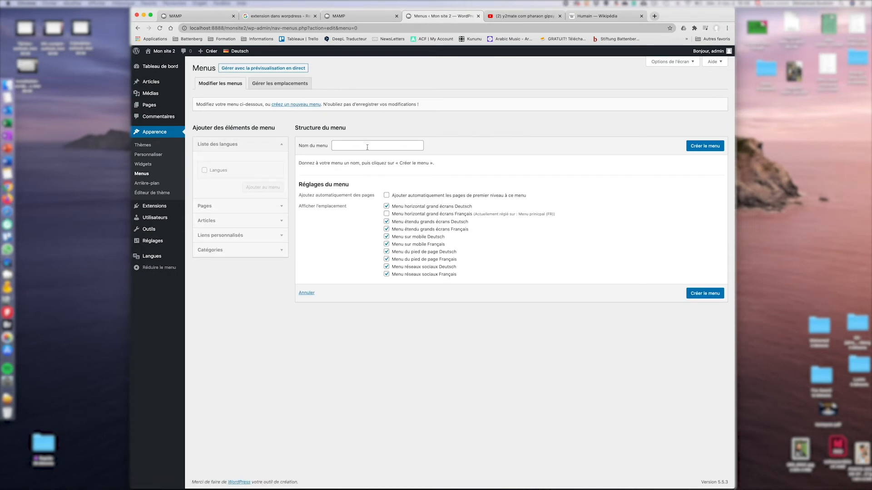
{"action": "left_click", "coordinate": [367, 147]}
{"action": "type", "text": "Hau"}
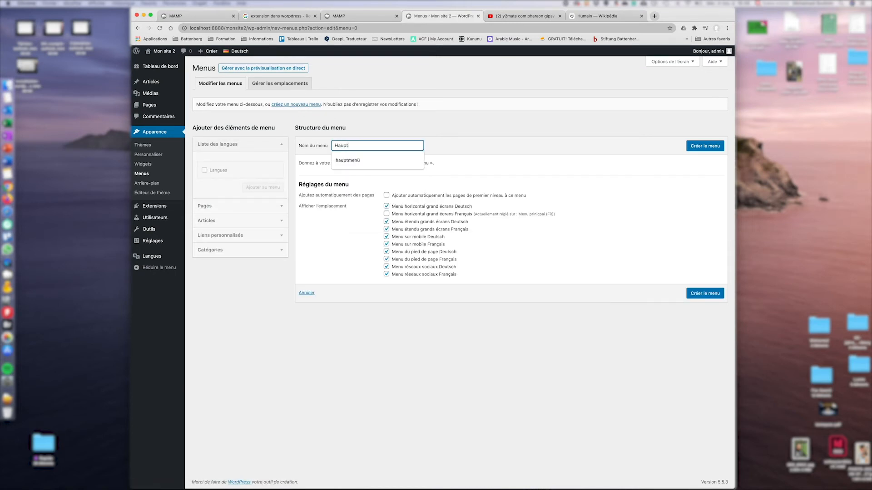
{"action": "type", "text": "pt"}
{"action": "left_click", "coordinate": [368, 160]}
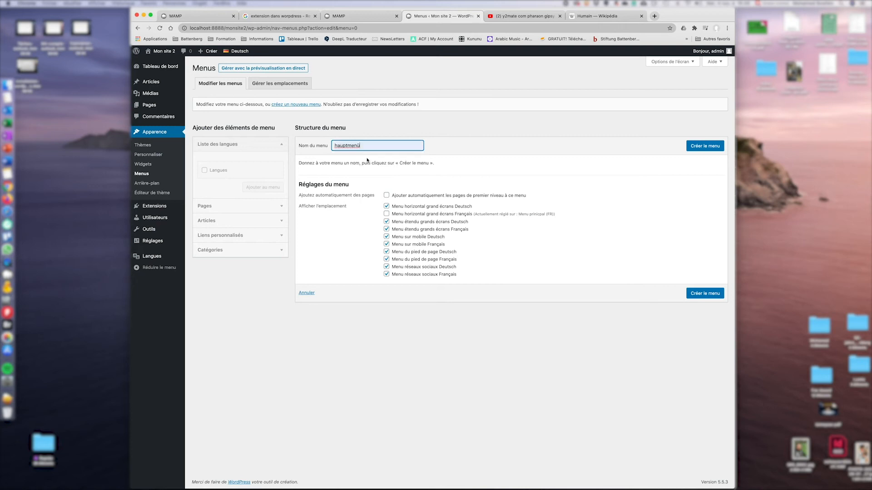
{"action": "type", "text": "(De"}
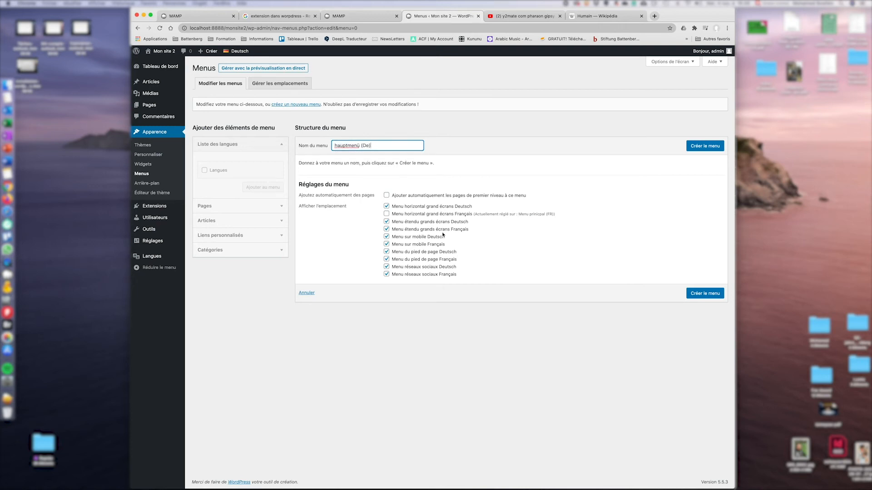
{"action": "left_click", "coordinate": [386, 221]}
{"action": "left_click", "coordinate": [386, 229]}
{"action": "left_click", "coordinate": [387, 236]}
{"action": "left_click", "coordinate": [386, 245]}
{"action": "left_click", "coordinate": [386, 252]}
{"action": "left_click", "coordinate": [387, 259]}
{"action": "left_click", "coordinate": [387, 266]}
{"action": "left_click", "coordinate": [387, 274]}
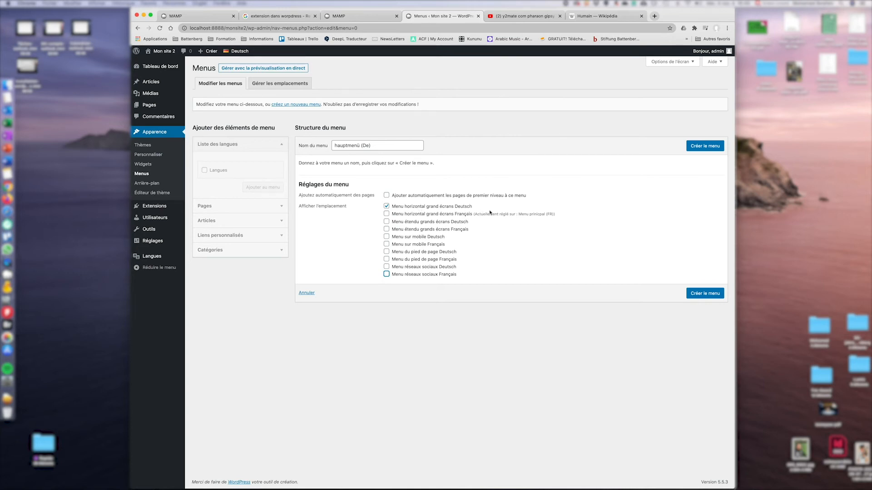
{"action": "left_click", "coordinate": [697, 147]}
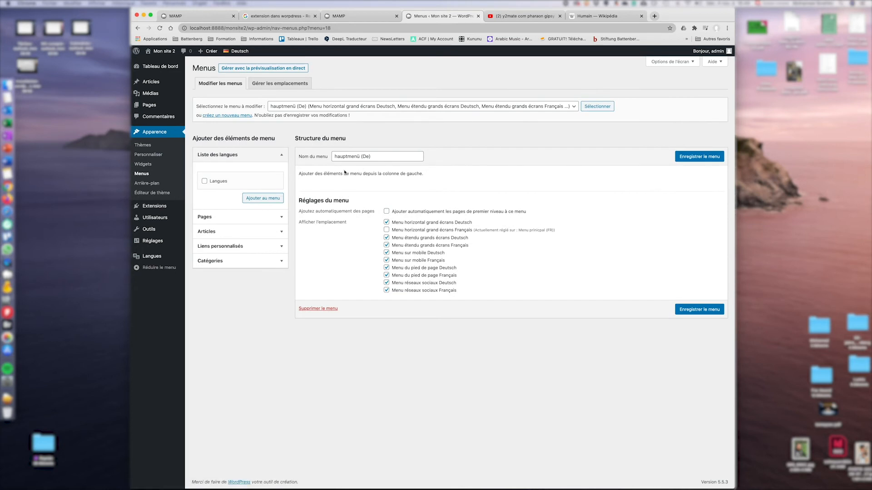
Untick the eight other display locations again and save hauptmenü (De)'s locations.
{"action": "left_click", "coordinate": [387, 237]}
{"action": "left_click", "coordinate": [387, 245]}
{"action": "left_click", "coordinate": [387, 252]}
{"action": "left_click", "coordinate": [386, 260]}
{"action": "left_click", "coordinate": [386, 267]}
{"action": "left_click", "coordinate": [387, 275]}
{"action": "left_click", "coordinate": [386, 282]}
{"action": "left_click", "coordinate": [386, 290]}
{"action": "left_click", "coordinate": [699, 156]}
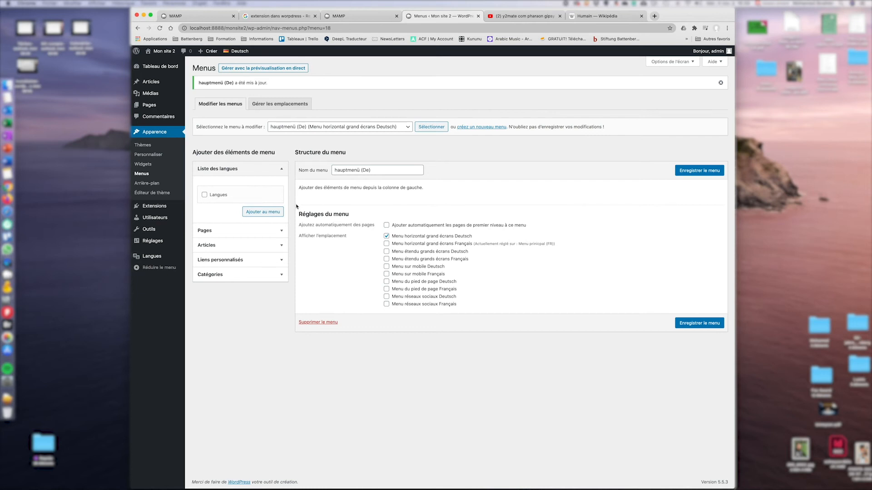
Add the Langues switcher plus the Kontakt and Startseite pages to hauptmenü (De).
{"action": "left_click", "coordinate": [204, 195]}
{"action": "left_click", "coordinate": [260, 213]}
{"action": "left_click", "coordinate": [248, 232]}
{"action": "left_click", "coordinate": [256, 204]}
{"action": "left_click", "coordinate": [216, 223]}
{"action": "left_click", "coordinate": [217, 232]}
{"action": "left_click", "coordinate": [216, 239]}
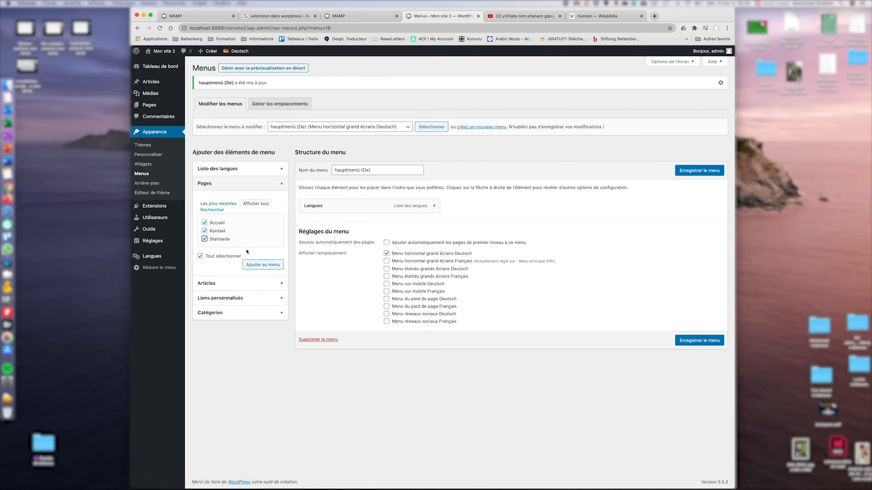
{"action": "left_click", "coordinate": [218, 223]}
{"action": "left_click", "coordinate": [257, 266]}
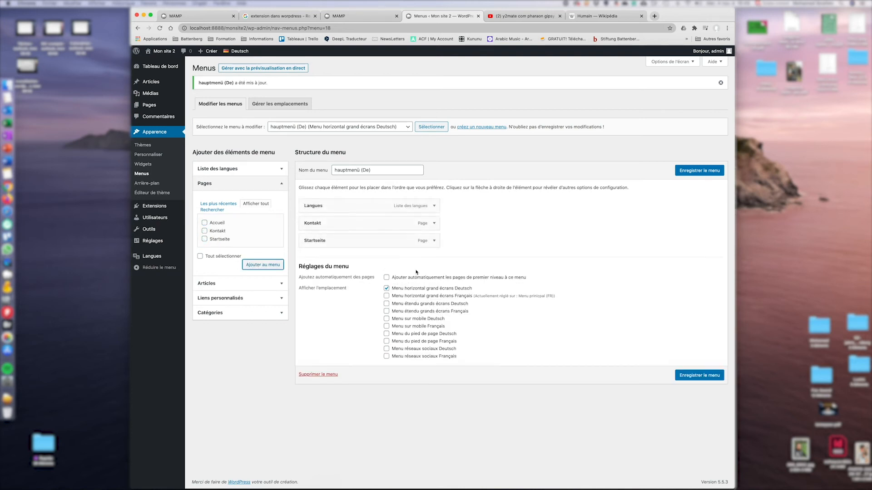
Order the German menu Startseite, Kontakt, Langues, save it and view the live site.
{"action": "left_click_drag", "start_coordinate": [378, 245], "coordinate": [378, 200]}
{"action": "left_click_drag", "start_coordinate": [381, 241], "coordinate": [382, 223]}
{"action": "left_click", "coordinate": [268, 312]}
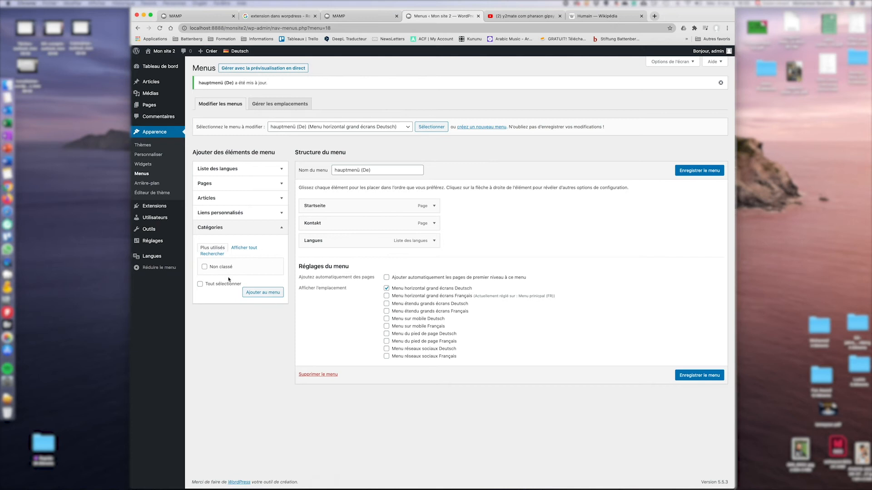
{"action": "left_click", "coordinate": [245, 248]}
{"action": "left_click", "coordinate": [708, 172]}
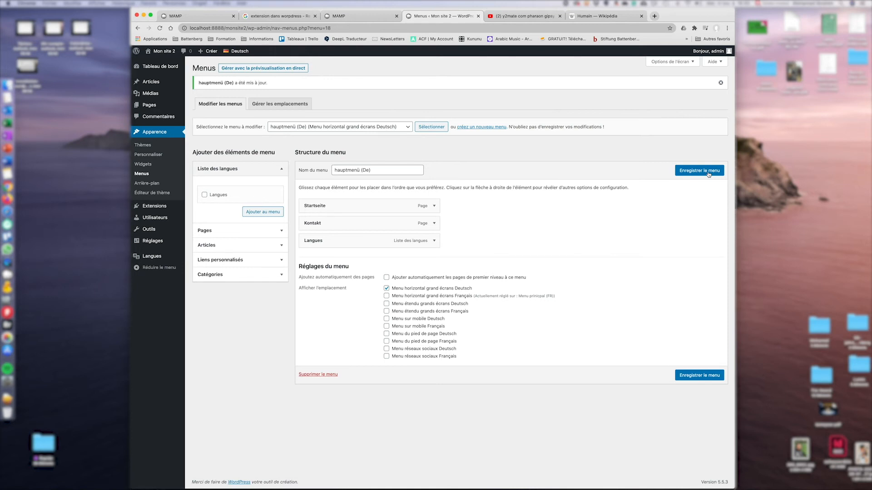
{"action": "left_click", "coordinate": [166, 52]}
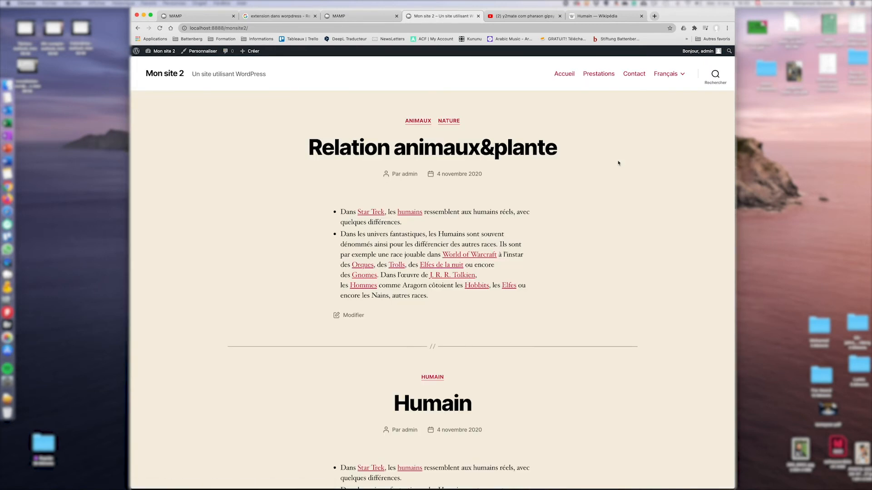
Switch the site to German, then set the German menu's Langues switcher to a dropdown and save.
{"action": "mouse_move", "coordinate": [668, 74]}
{"action": "left_click", "coordinate": [637, 96]}
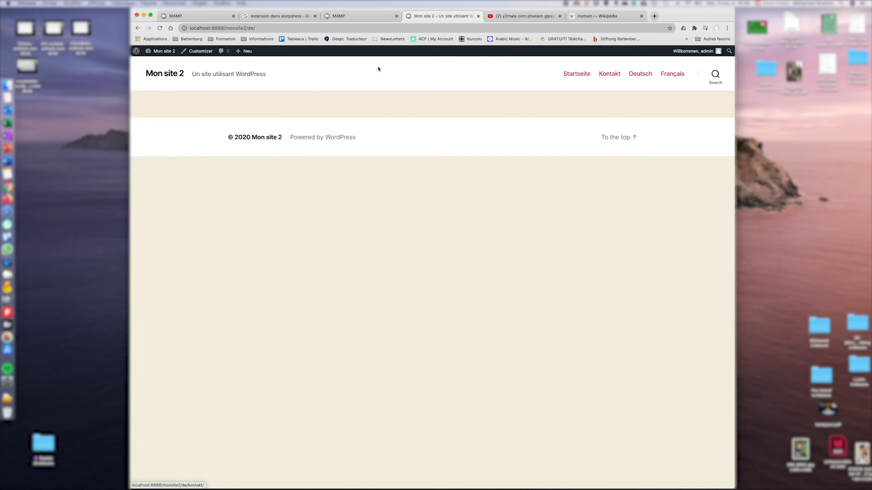
{"action": "mouse_move", "coordinate": [162, 51]}
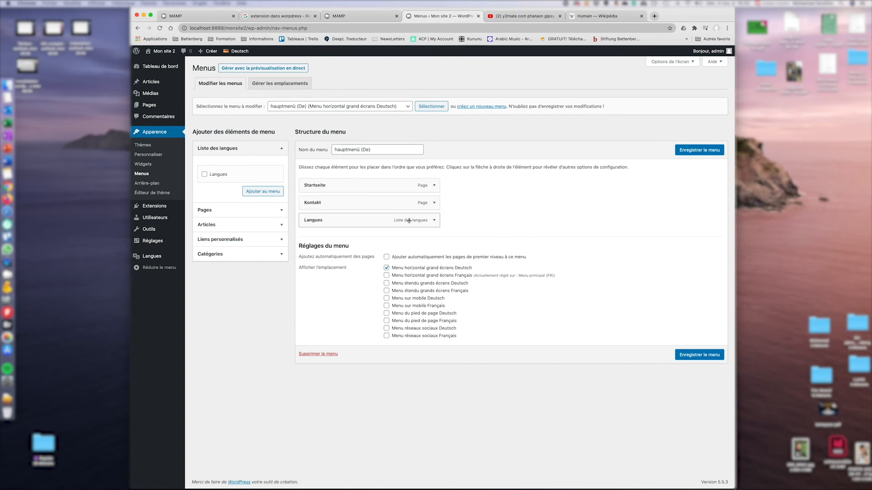
{"action": "left_click", "coordinate": [434, 220]}
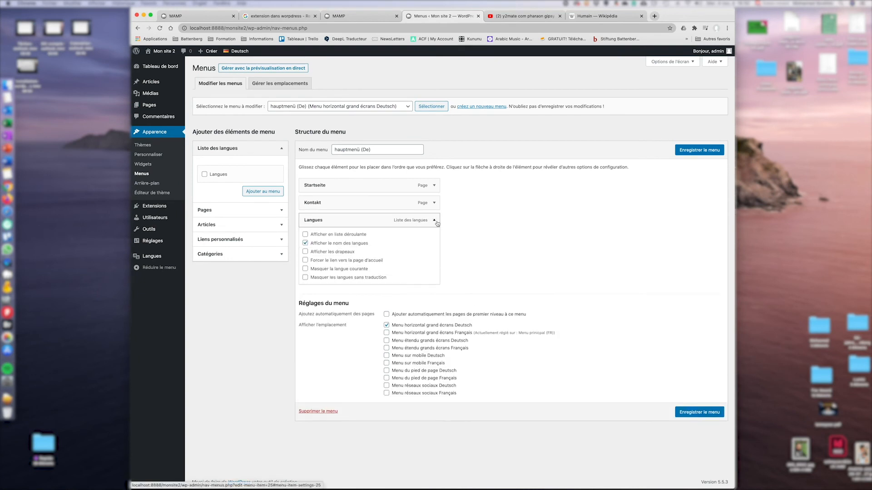
{"action": "left_click", "coordinate": [306, 236]}
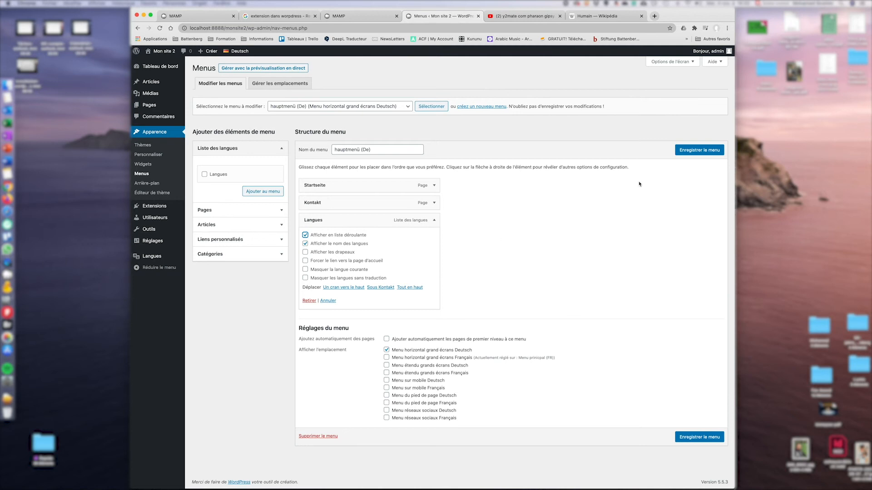
{"action": "left_click", "coordinate": [699, 150]}
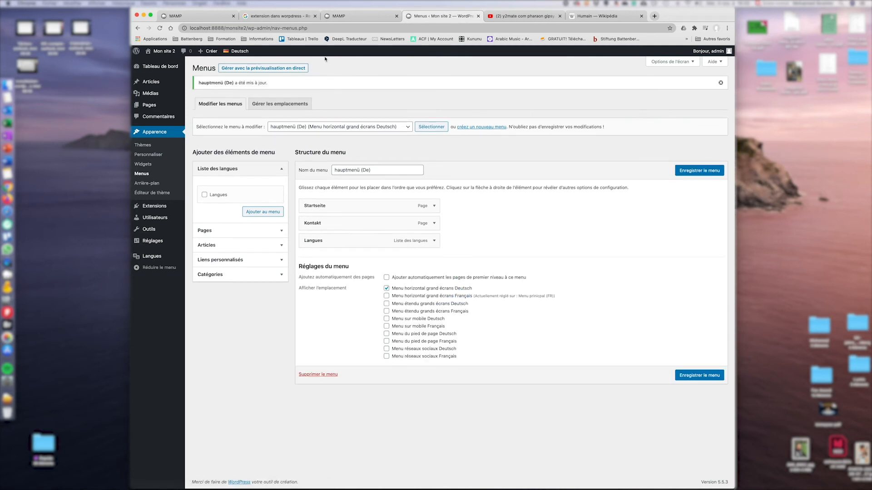
{"action": "left_click", "coordinate": [167, 53]}
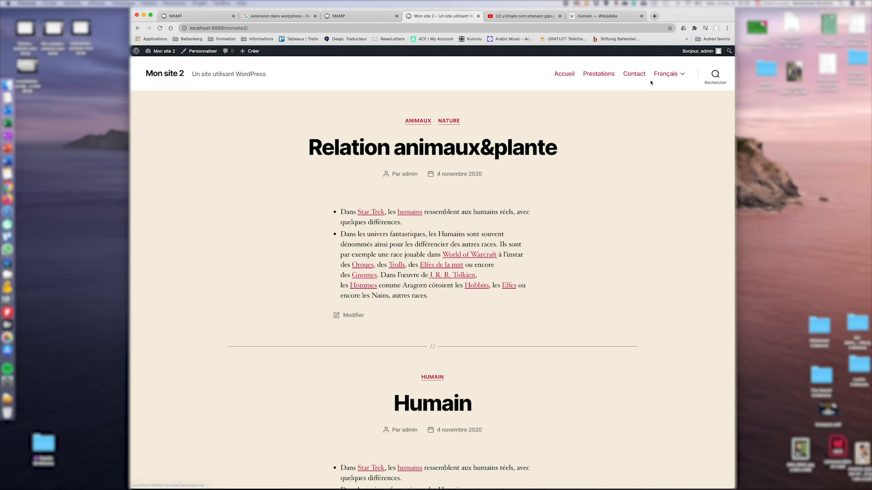
Toggle the live site between French and German via the dropdown, then open the Prestations page.
{"action": "mouse_move", "coordinate": [666, 77]}
{"action": "left_click", "coordinate": [635, 109]}
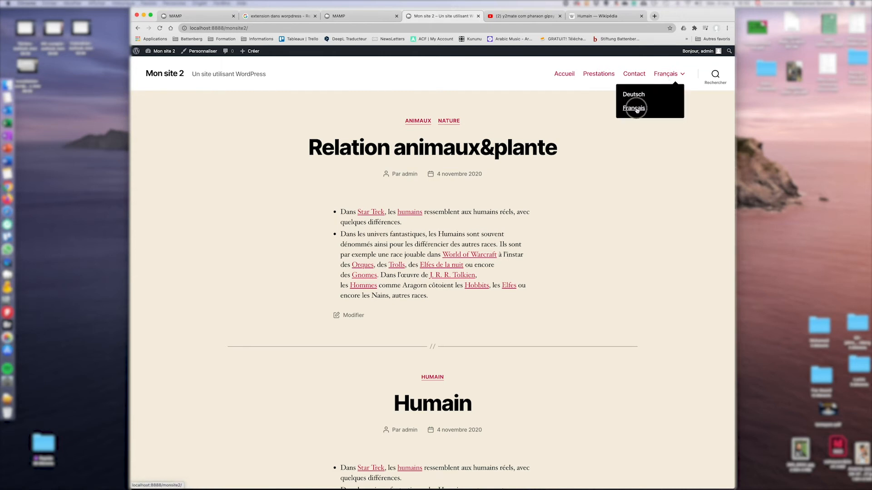
{"action": "left_click", "coordinate": [637, 94]}
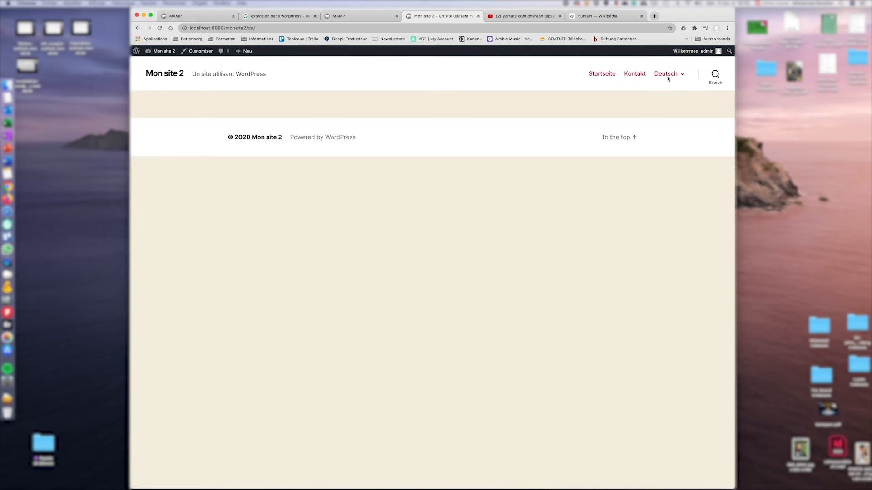
{"action": "mouse_move", "coordinate": [668, 79]}
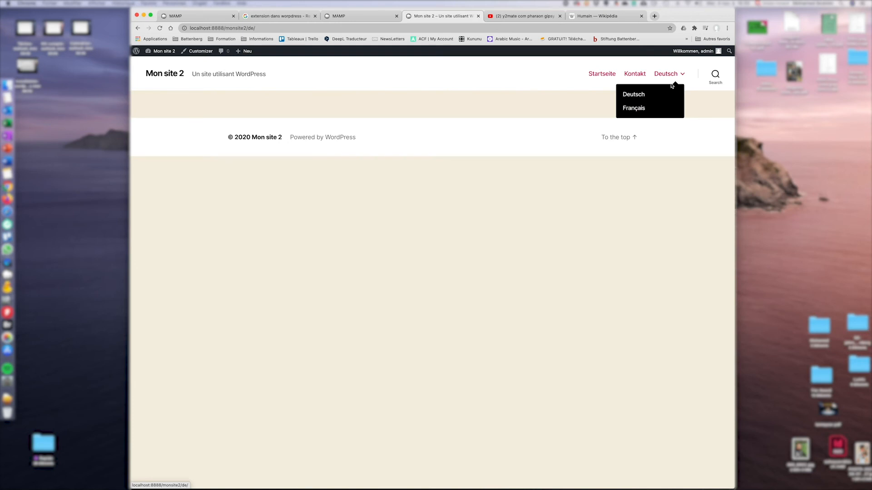
{"action": "left_click", "coordinate": [634, 108]}
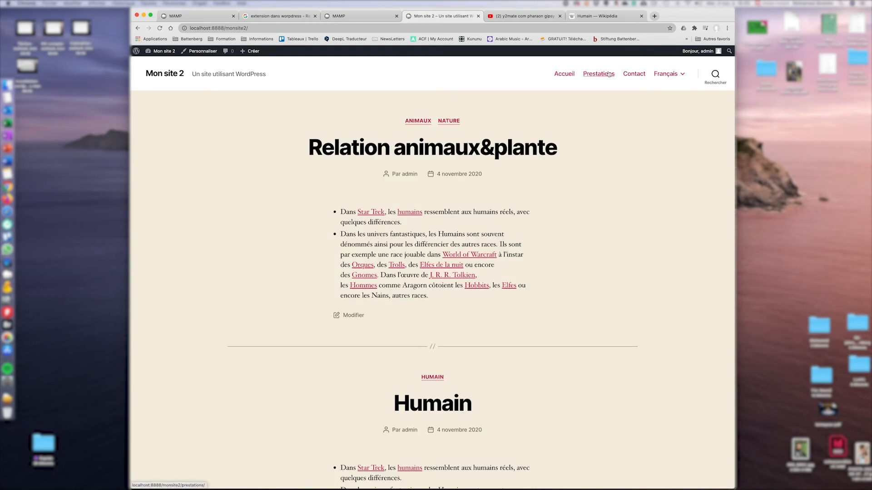
{"action": "left_click", "coordinate": [593, 78]}
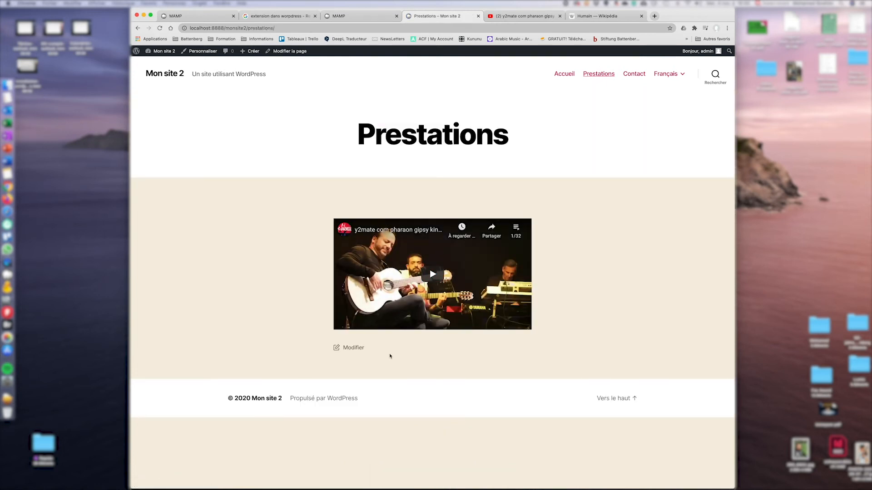
{"action": "left_click", "coordinate": [353, 348]}
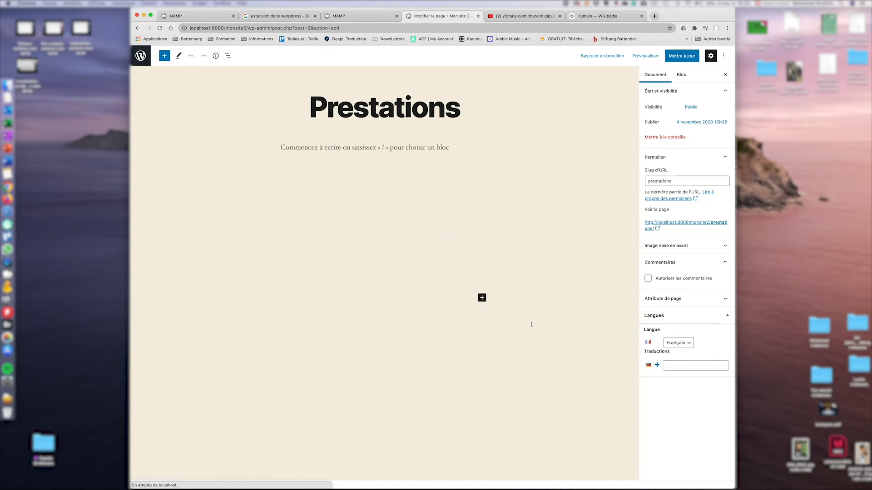
Publish a German translation of Prestations titled 'Angebote' and view its live page.
{"action": "left_click", "coordinate": [657, 366]}
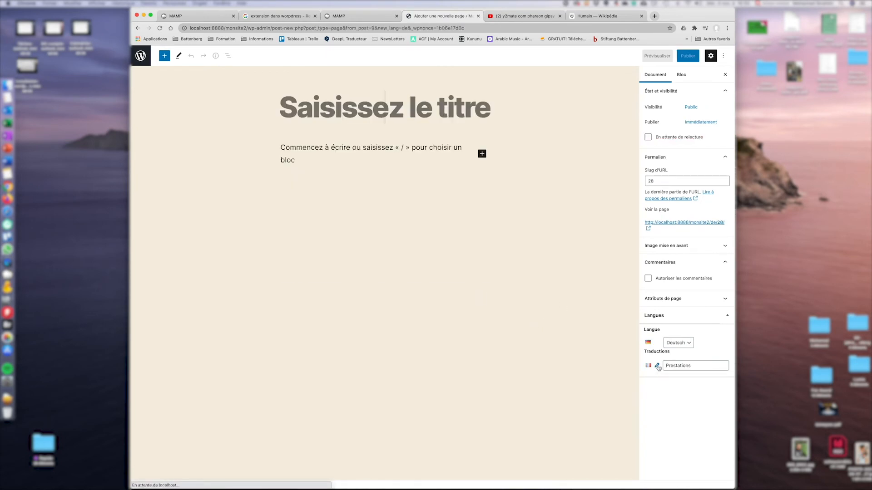
{"action": "left_click", "coordinate": [416, 118]}
{"action": "type", "text": "A"}
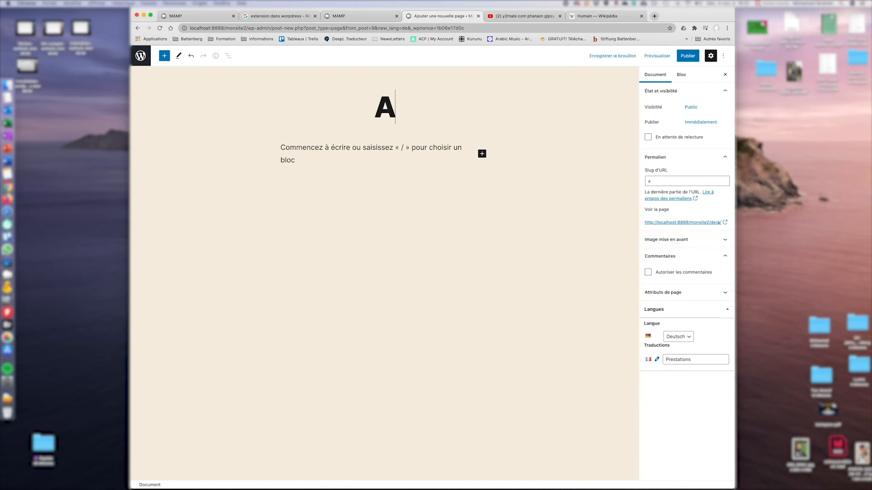
{"action": "type", "text": "ngebote"}
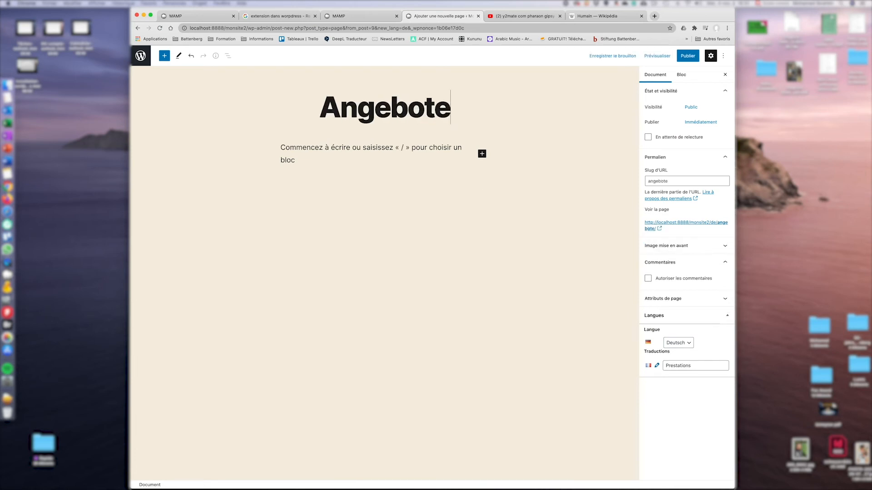
{"action": "key", "text": "Return"}
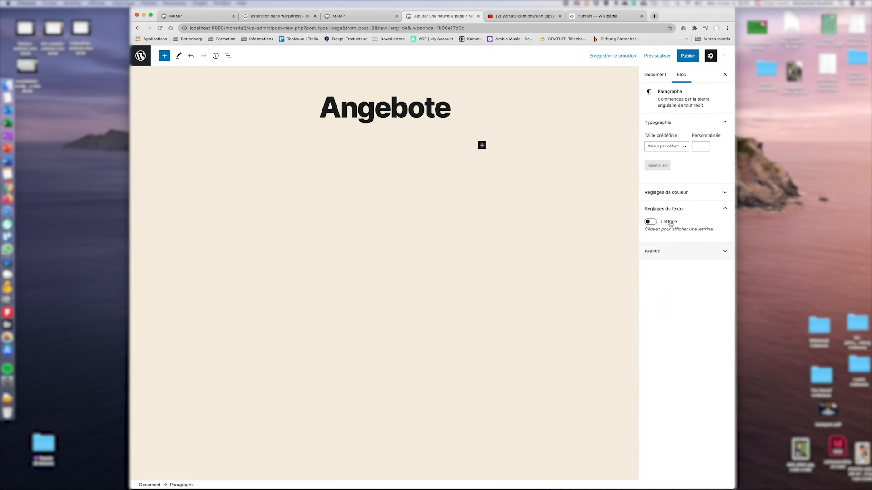
{"action": "left_click", "coordinate": [694, 53]}
{"action": "left_click", "coordinate": [662, 57]}
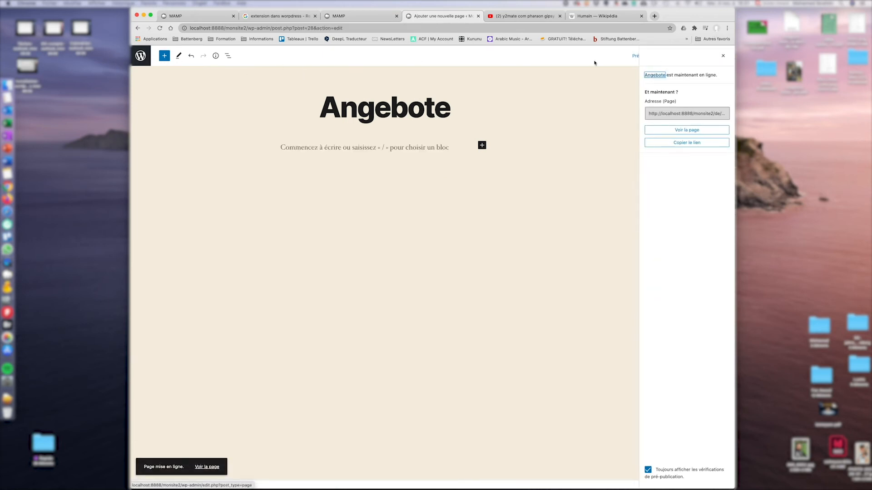
{"action": "left_click", "coordinate": [685, 131]}
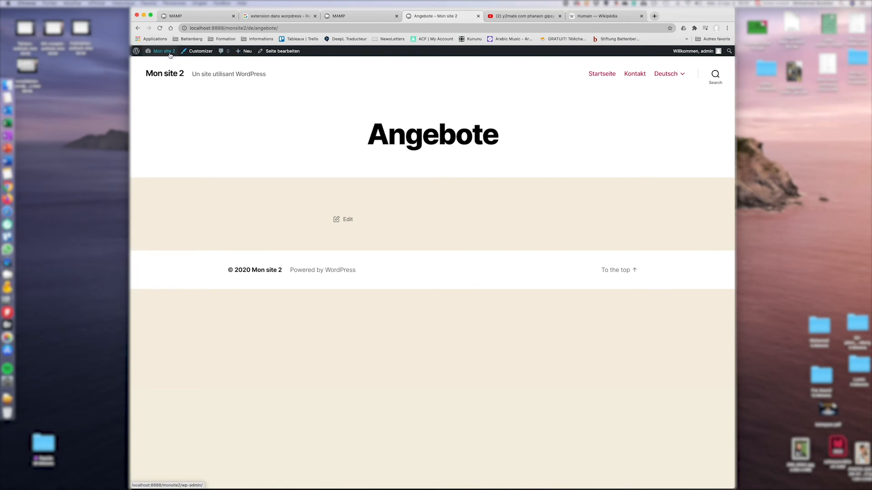
Add Angebote to hauptmenü (De) between Startseite and Kontakt, save the menu, and view the front page.
{"action": "mouse_move", "coordinate": [159, 51]}
{"action": "left_click", "coordinate": [153, 90]}
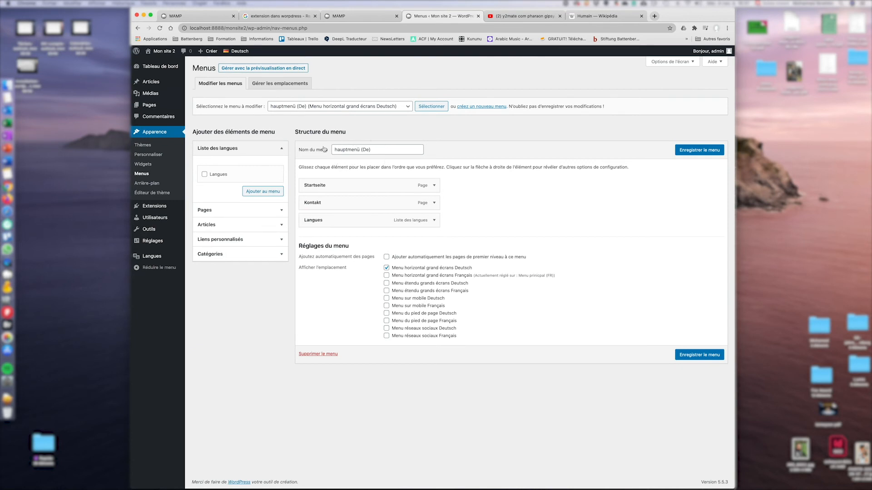
{"action": "left_click", "coordinate": [230, 210]}
{"action": "left_click", "coordinate": [260, 183]}
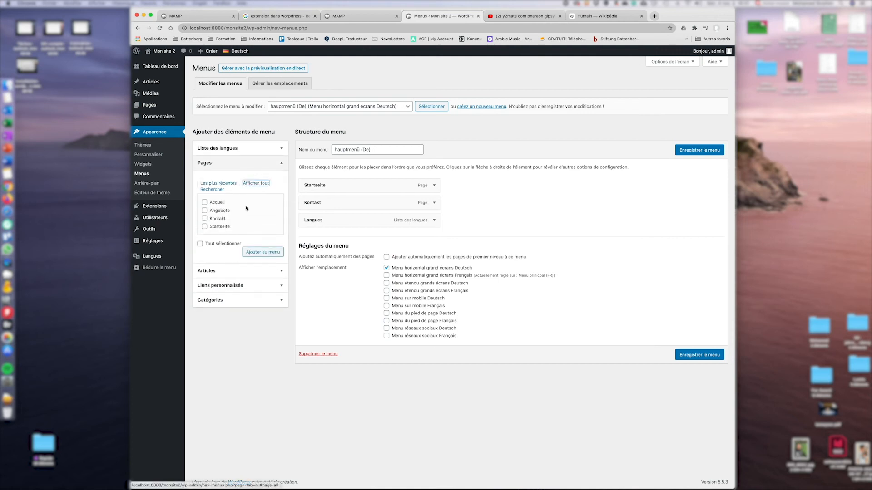
{"action": "left_click", "coordinate": [205, 211]}
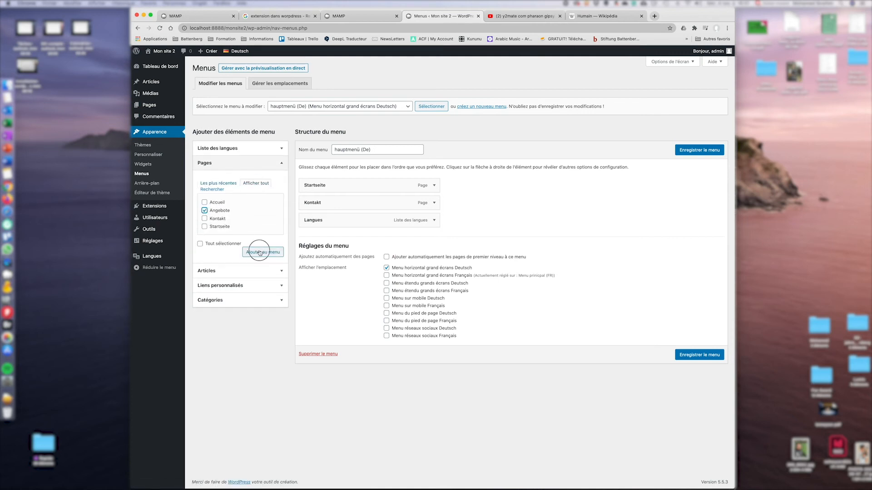
{"action": "left_click", "coordinate": [259, 251]}
{"action": "left_click_drag", "start_coordinate": [337, 240], "coordinate": [337, 206]}
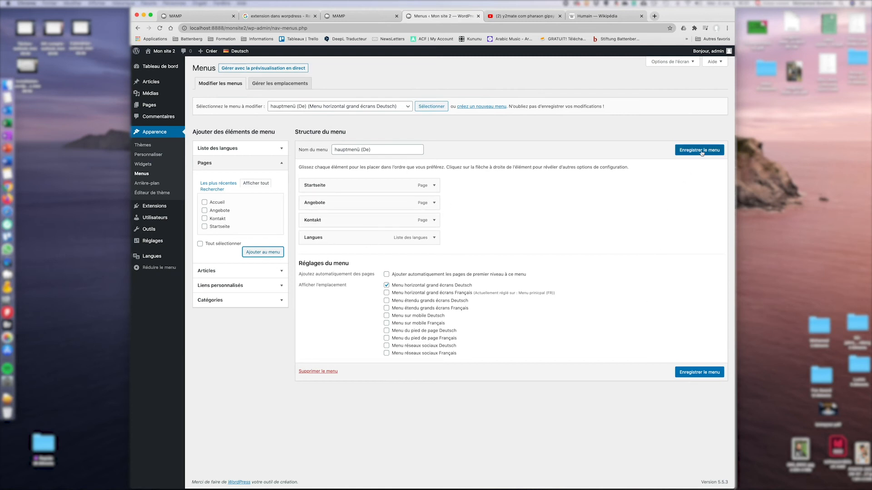
{"action": "left_click", "coordinate": [699, 150]}
{"action": "left_click", "coordinate": [164, 51]}
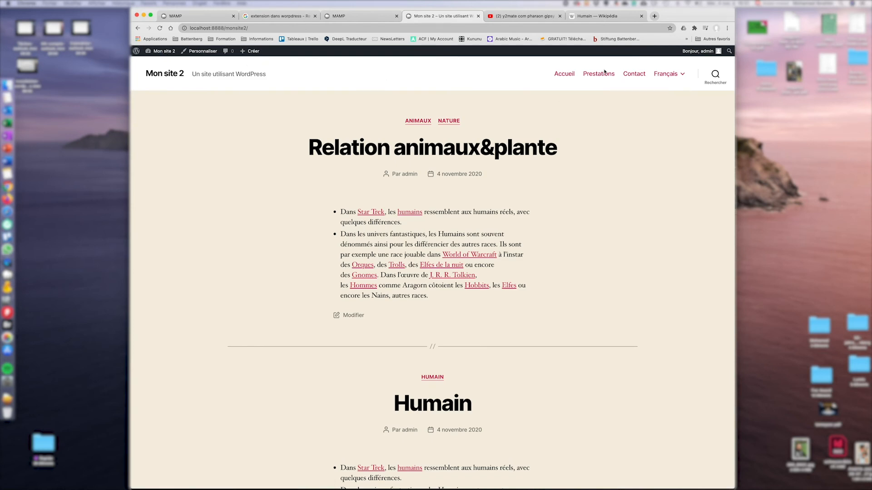
{"action": "mouse_move", "coordinate": [666, 74]}
{"action": "left_click", "coordinate": [633, 94]}
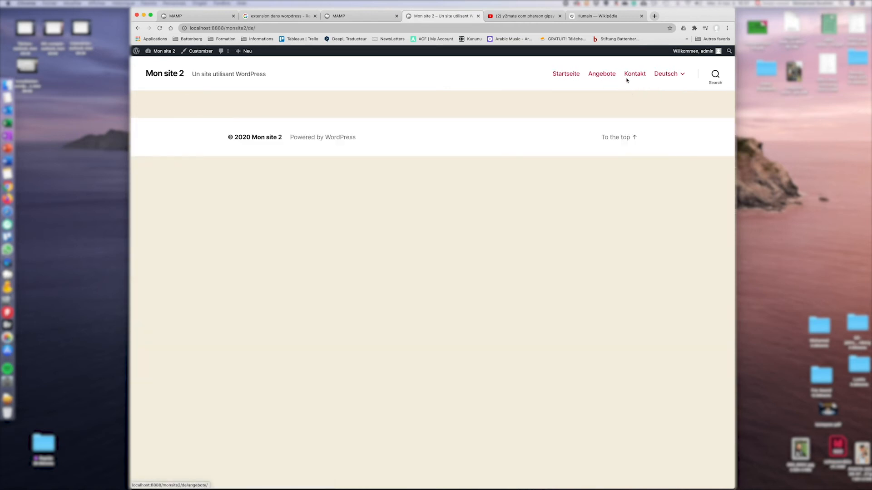
{"action": "mouse_move", "coordinate": [671, 79]}
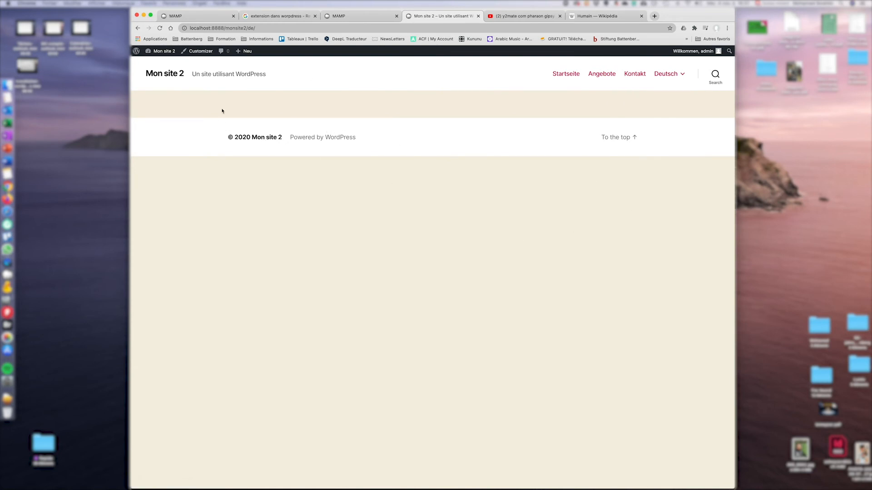
{"action": "left_click", "coordinate": [636, 111]}
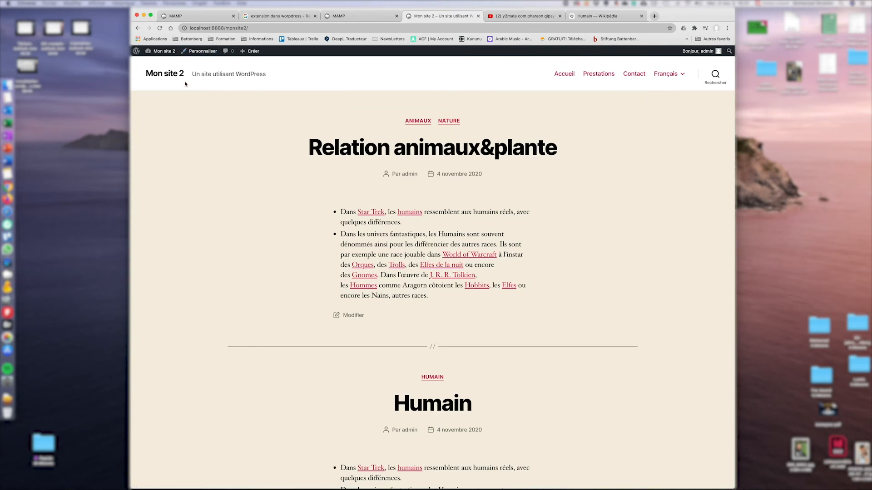
{"action": "scroll", "coordinate": [571, 257], "scroll_direction": "down", "scroll_amount": 5}
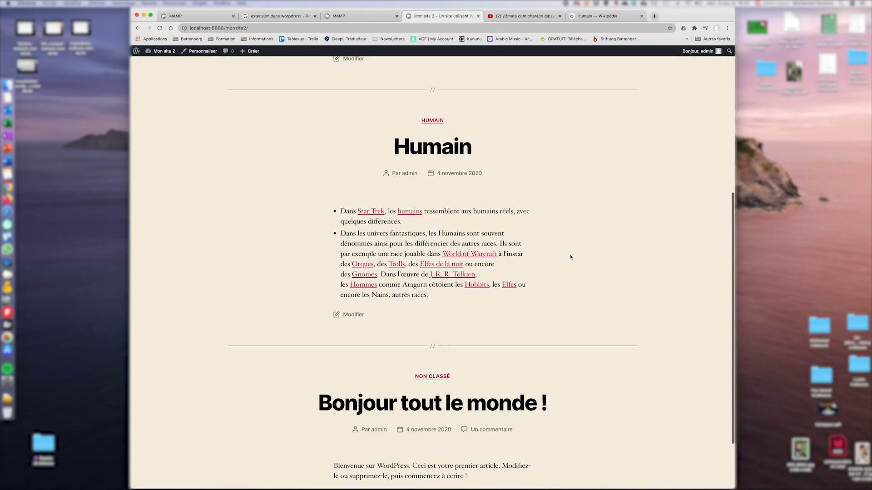
{"action": "scroll", "coordinate": [545, 272], "scroll_direction": "down", "scroll_amount": 2}
{"action": "scroll", "coordinate": [531, 292], "scroll_direction": "up", "scroll_amount": 8}
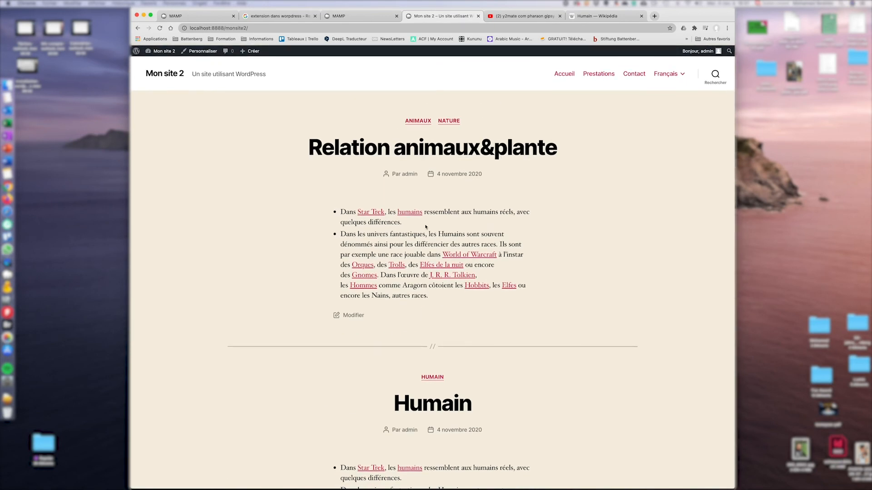
{"action": "scroll", "coordinate": [426, 227], "scroll_direction": "down", "scroll_amount": 7}
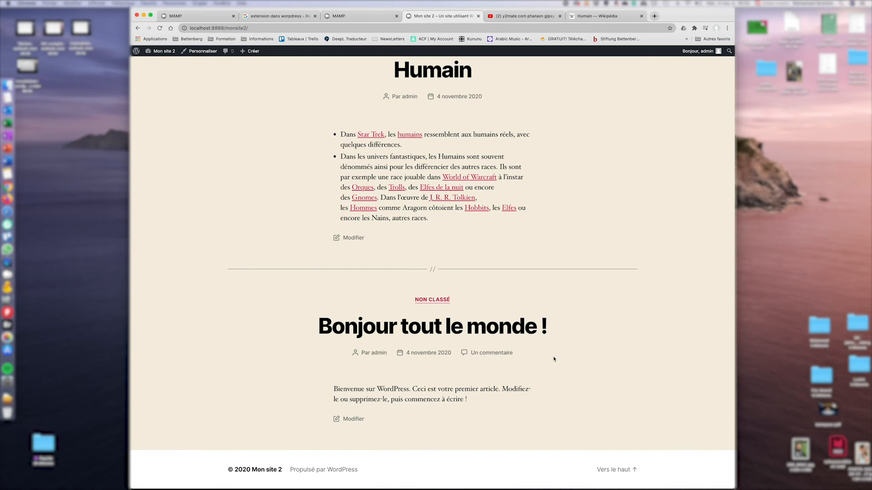
{"action": "scroll", "coordinate": [554, 359], "scroll_direction": "up", "scroll_amount": 7}
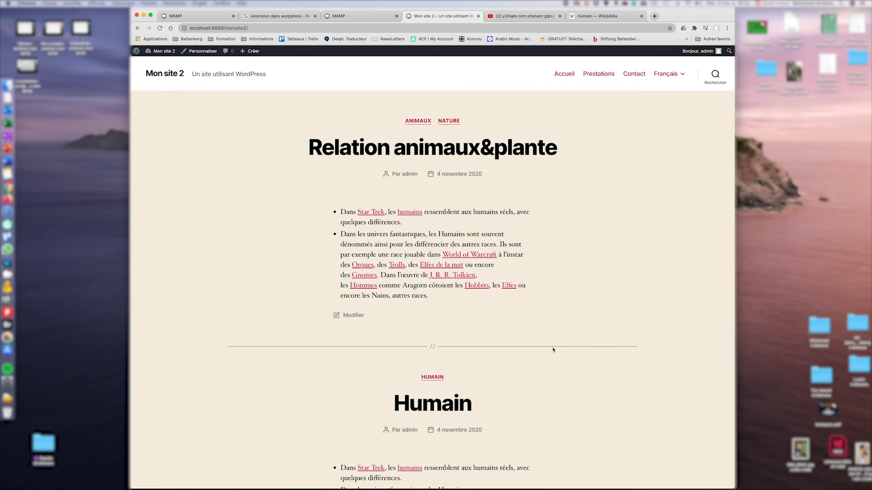
In the Customizer's homepage settings, choose a static page and pick Startseite as homepage.
{"action": "left_click", "coordinate": [198, 52]}
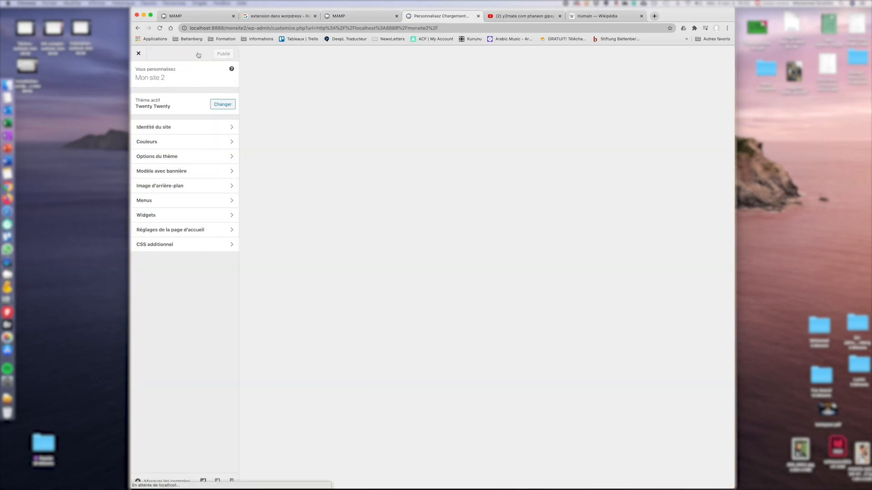
{"action": "left_click", "coordinate": [190, 237]}
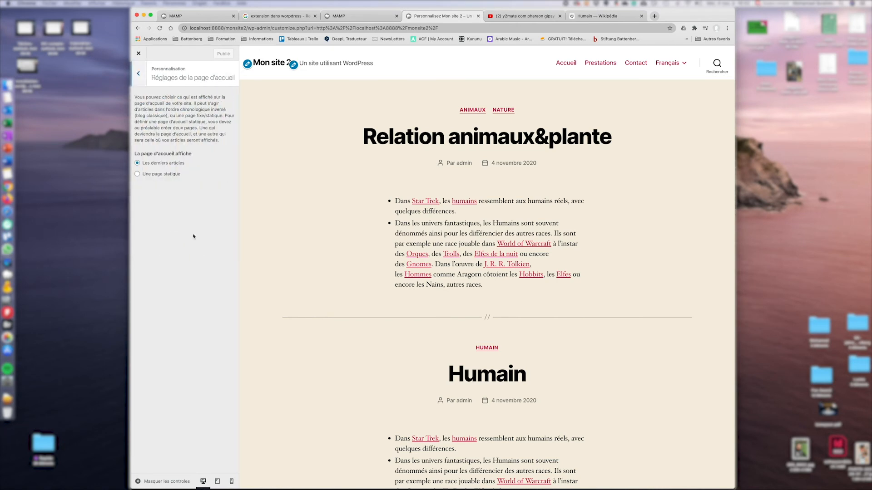
{"action": "left_click", "coordinate": [156, 175]}
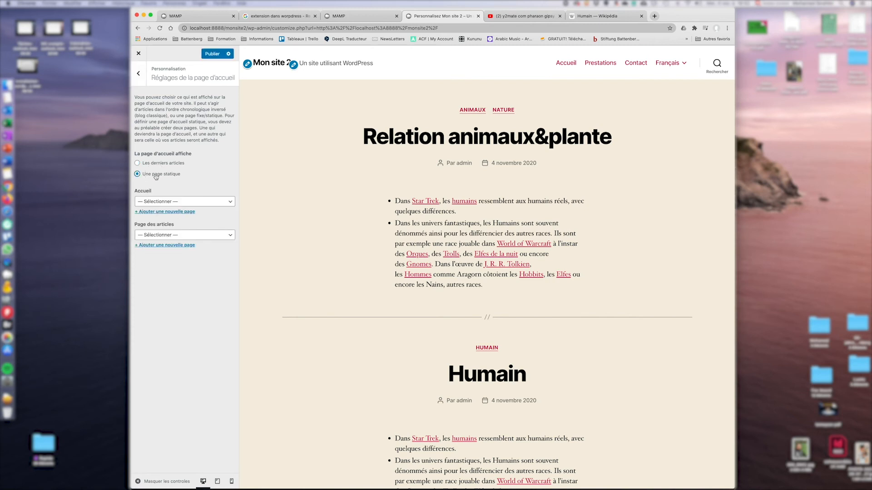
{"action": "left_click", "coordinate": [184, 202]}
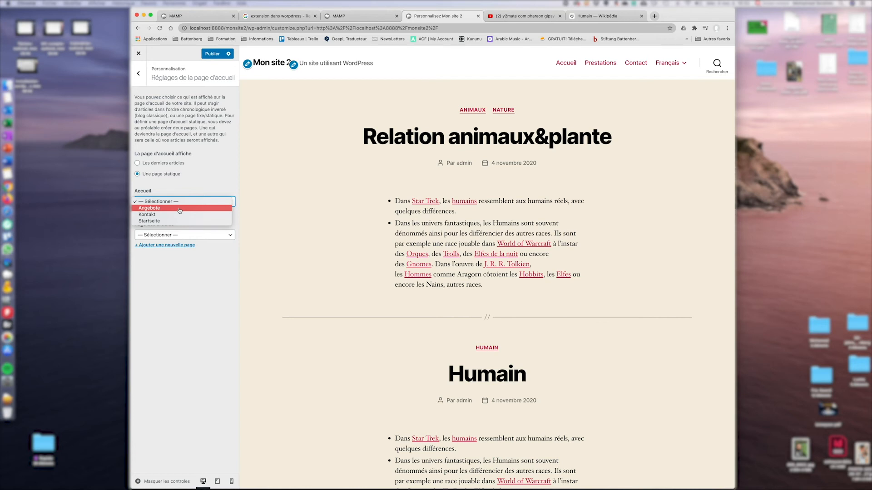
{"action": "left_click", "coordinate": [181, 220]}
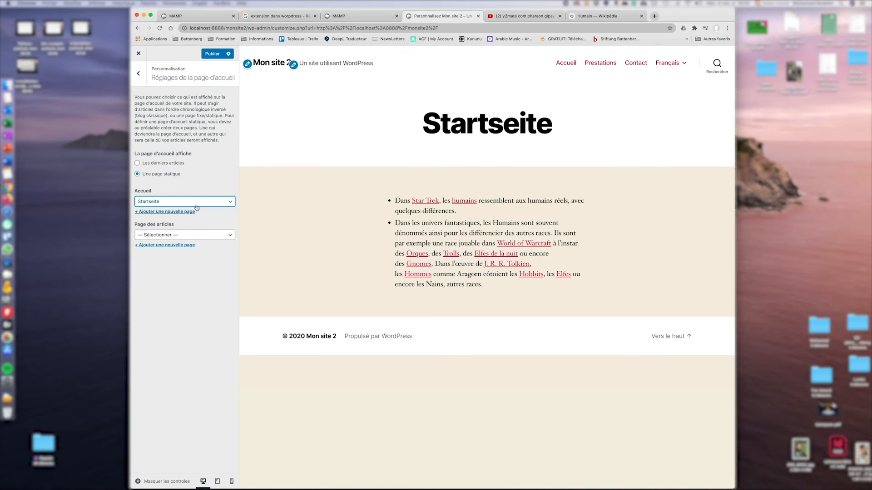
Close the Customizer and confirm discarding the unsaved Startseite homepage change.
{"action": "left_click", "coordinate": [197, 205]}
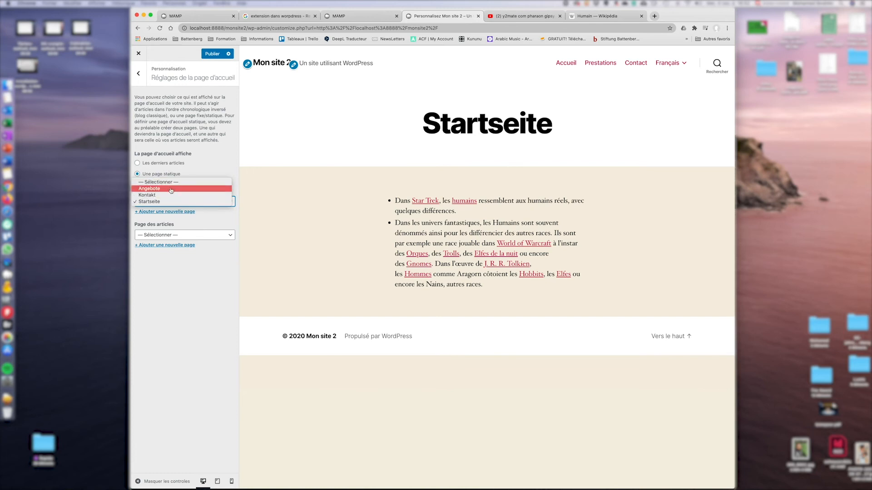
{"action": "left_click", "coordinate": [139, 55]}
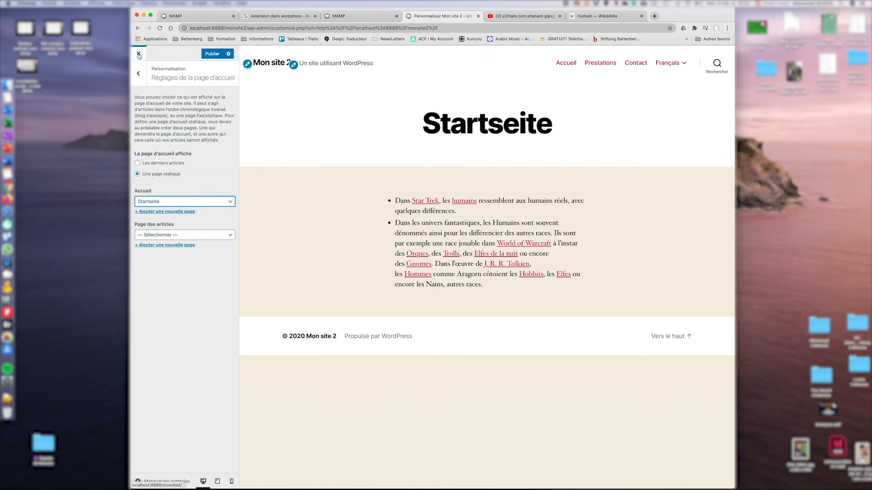
{"action": "left_click", "coordinate": [139, 54]}
{"action": "left_click", "coordinate": [490, 73]}
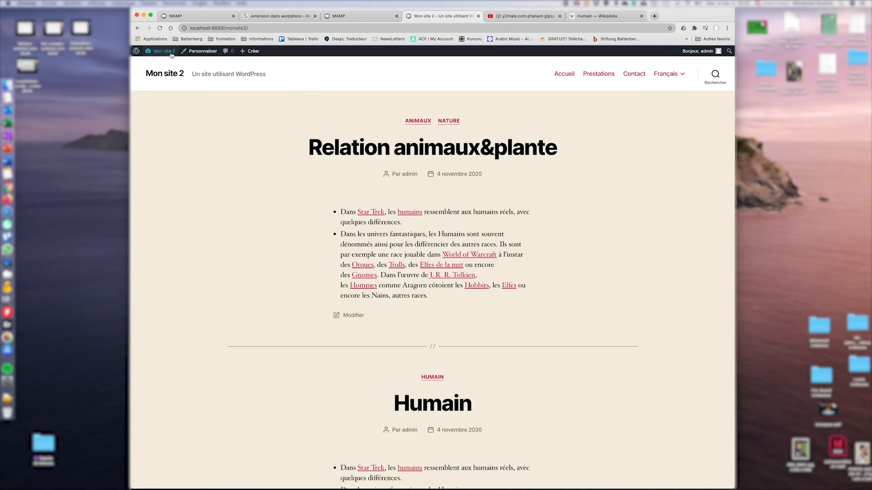
Go to the admin dashboard and show content in all languages.
{"action": "left_click", "coordinate": [159, 60]}
{"action": "mouse_move", "coordinate": [248, 56]}
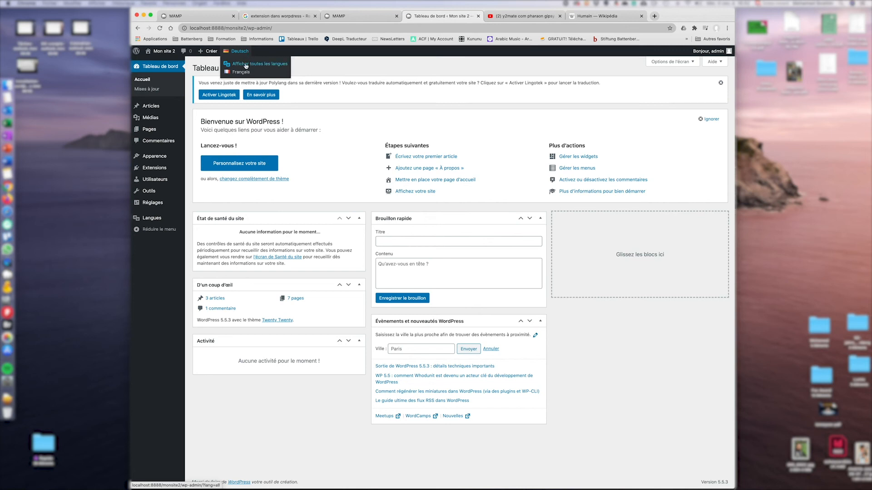
{"action": "left_click", "coordinate": [246, 64]}
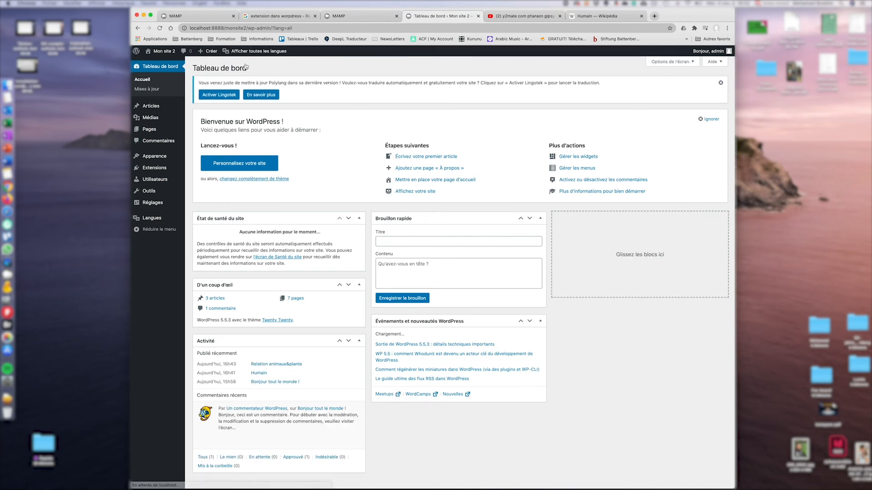
Set the homepage to the static page Accueil in the Customizer, publish, and view the site.
{"action": "left_click", "coordinate": [166, 57]}
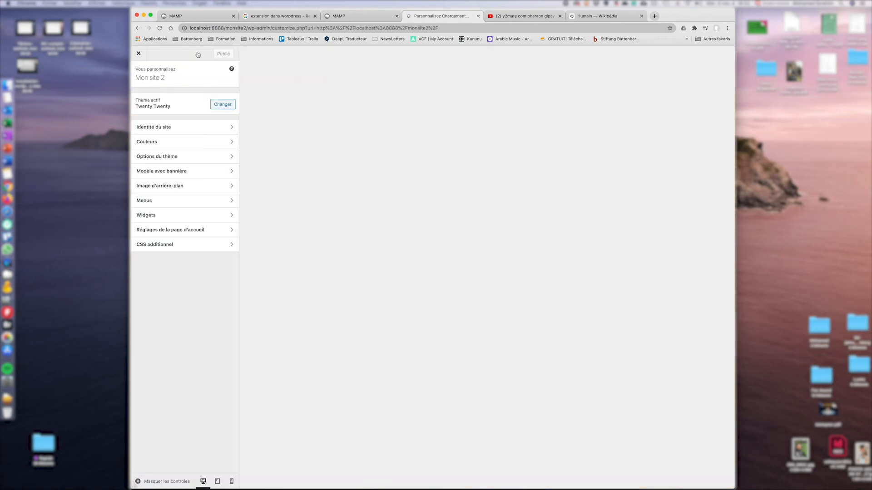
{"action": "left_click", "coordinate": [166, 229]}
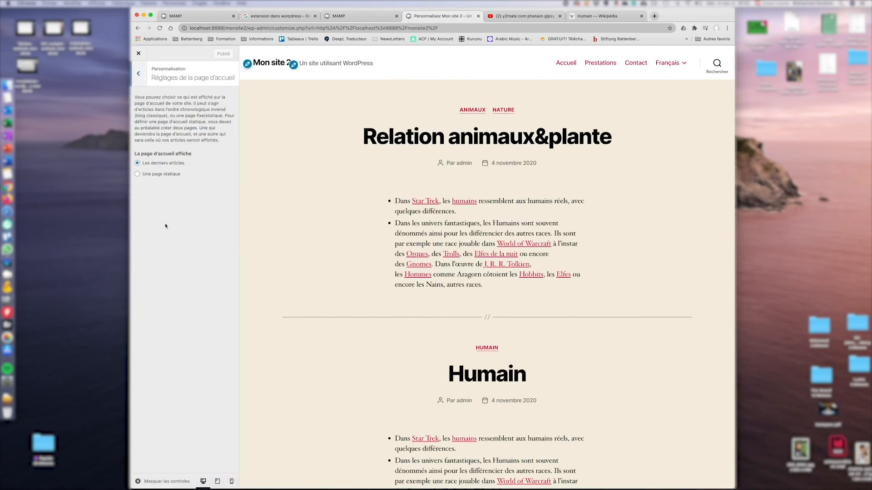
{"action": "left_click", "coordinate": [137, 174]}
{"action": "left_click", "coordinate": [179, 202]}
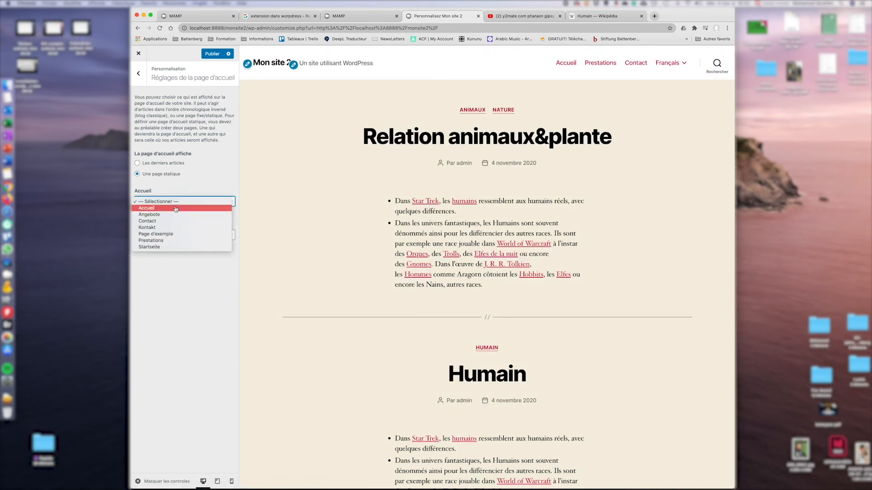
{"action": "left_click", "coordinate": [176, 208]}
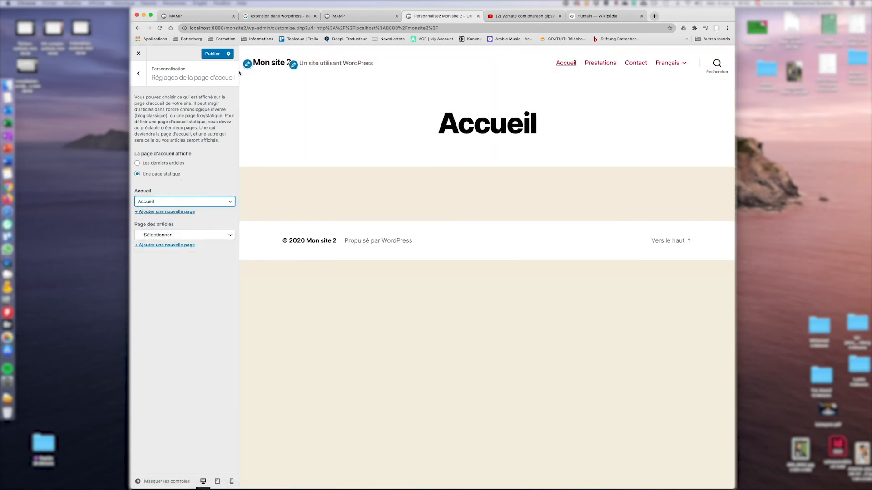
{"action": "left_click", "coordinate": [215, 54]}
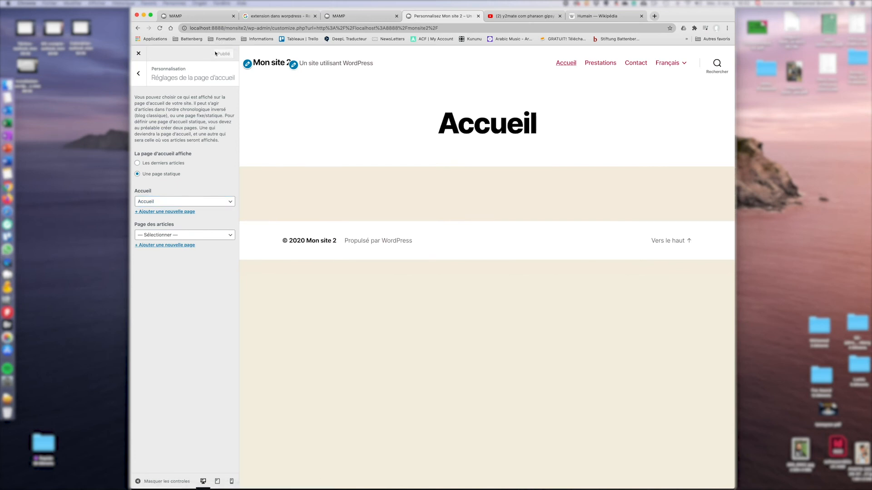
{"action": "left_click", "coordinate": [143, 54]}
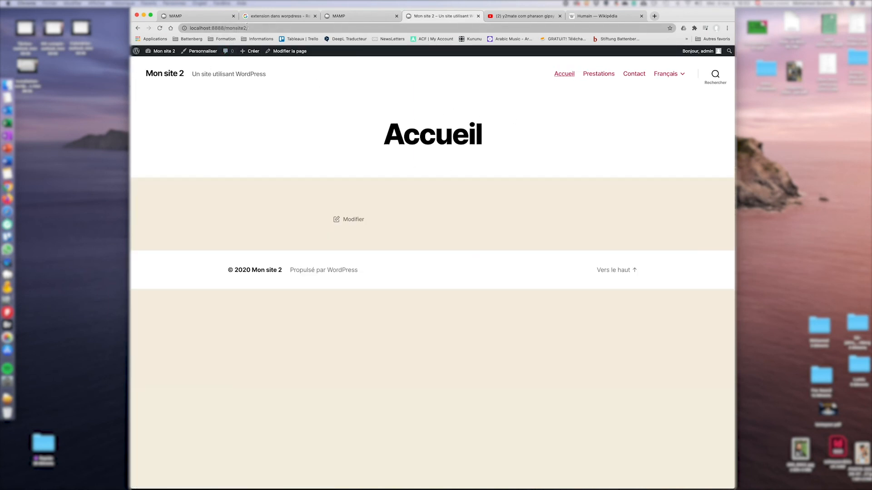
Go from the dashboard through the Pages list to Apparence > Menus showing hauptmenü (De).
{"action": "left_click", "coordinate": [163, 52]}
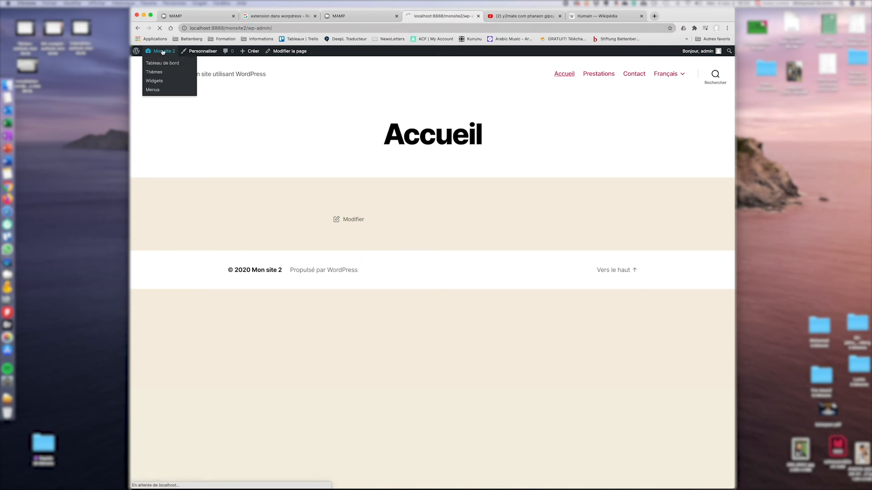
{"action": "left_click", "coordinate": [150, 132]}
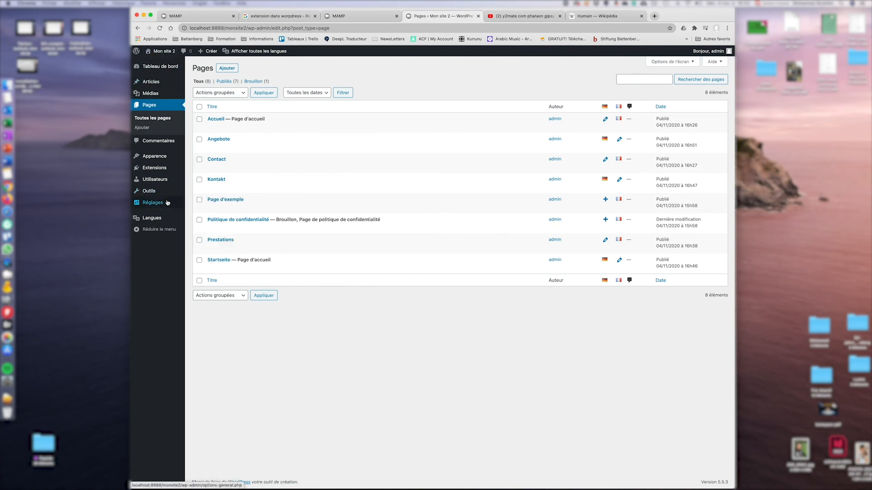
{"action": "mouse_move", "coordinate": [167, 203]}
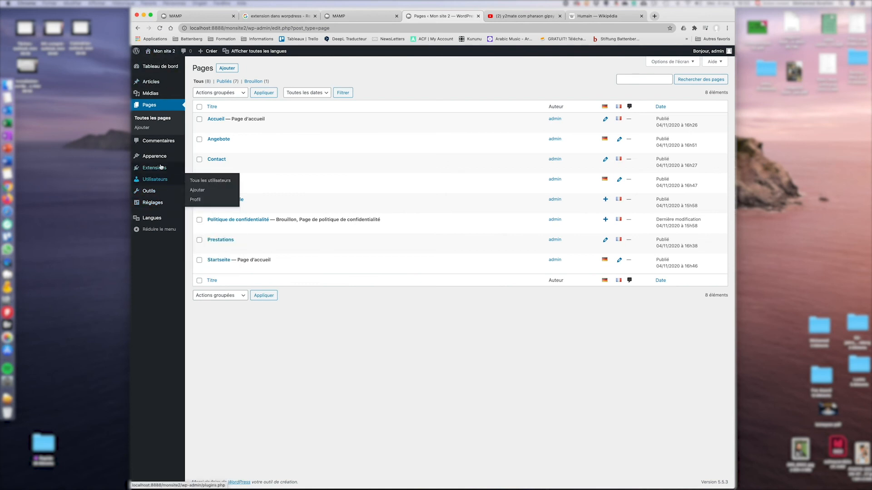
{"action": "mouse_move", "coordinate": [164, 157]}
{"action": "left_click", "coordinate": [196, 186]}
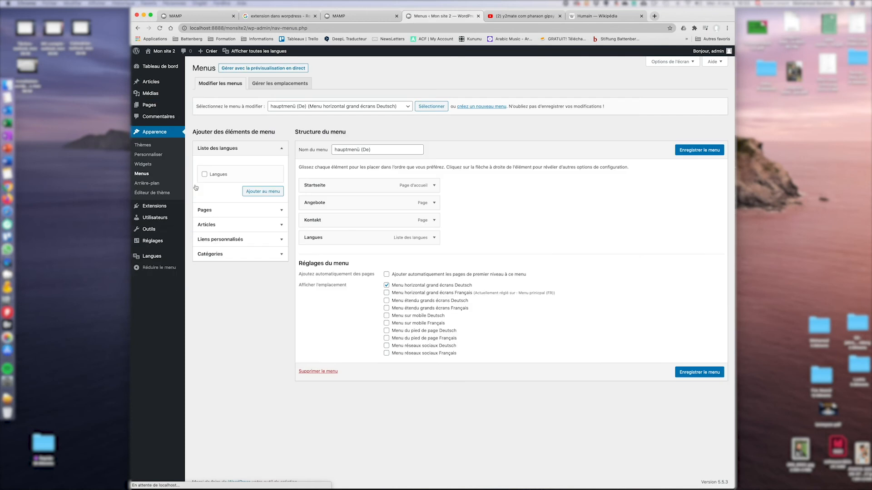
Load Menu prinicpal (FR) in the menu editor.
{"action": "left_click", "coordinate": [244, 254]}
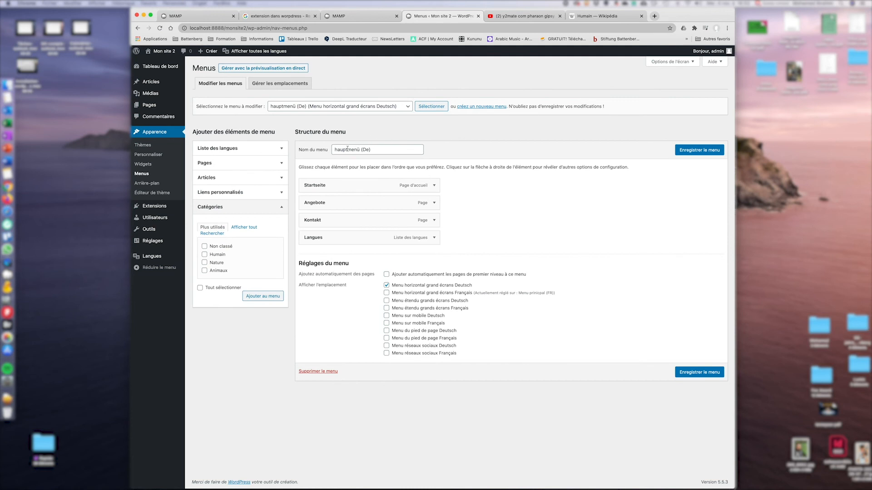
{"action": "left_click", "coordinate": [391, 107]}
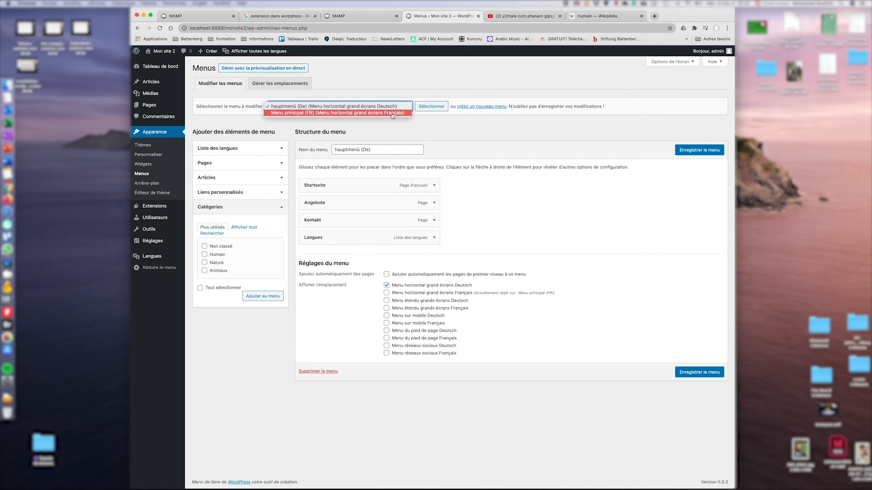
{"action": "left_click", "coordinate": [393, 115]}
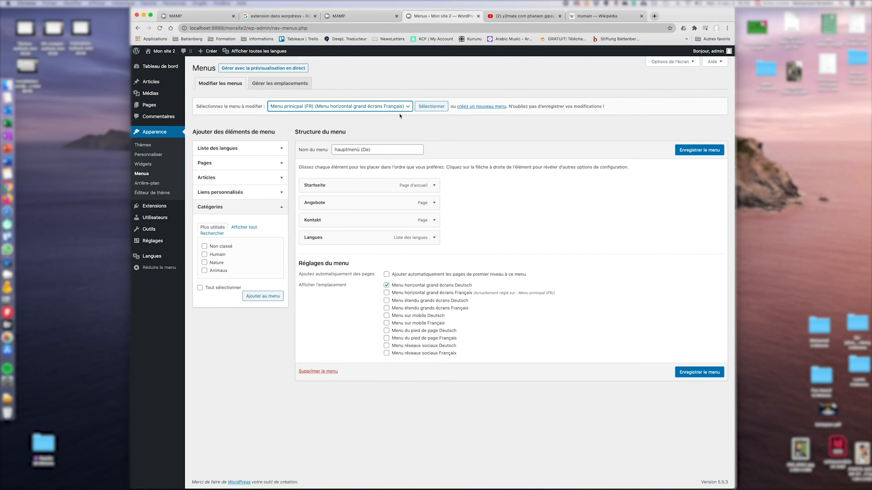
{"action": "left_click", "coordinate": [431, 107]}
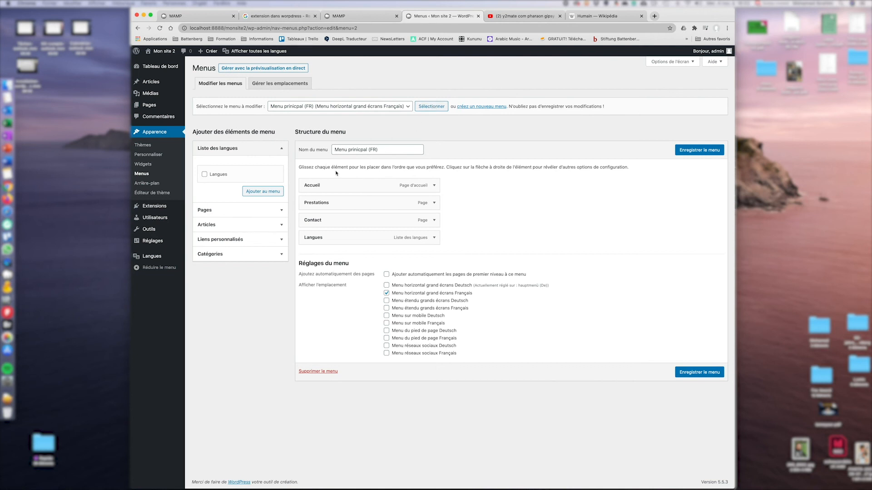
Add the Humain, Nature and Animaux categories, move Langues to the end, and save the menu.
{"action": "left_click", "coordinate": [279, 254]}
{"action": "left_click", "coordinate": [205, 254]}
{"action": "left_click", "coordinate": [205, 263]}
{"action": "left_click", "coordinate": [204, 271]}
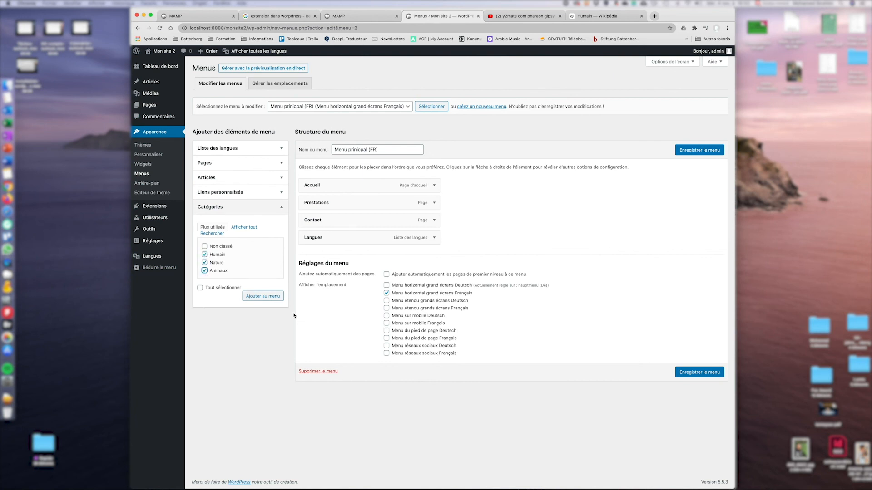
{"action": "left_click", "coordinate": [256, 296]}
{"action": "left_click_drag", "start_coordinate": [323, 240], "coordinate": [318, 298]}
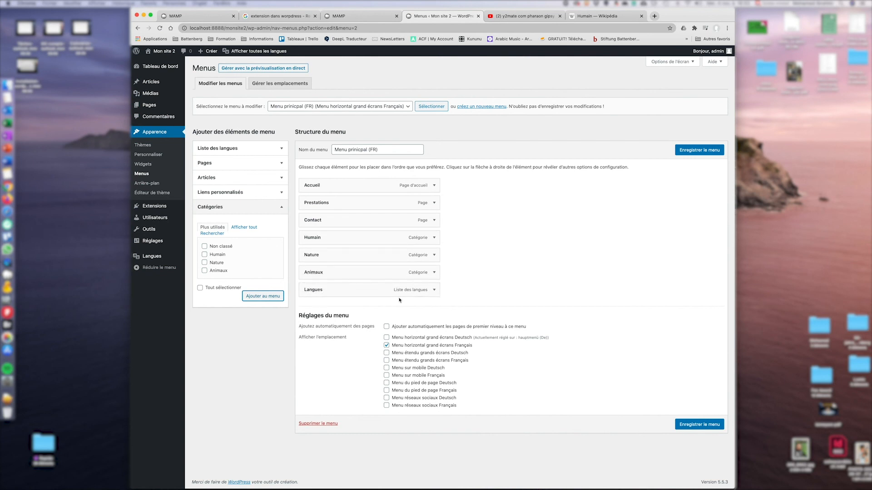
{"action": "left_click", "coordinate": [698, 424]}
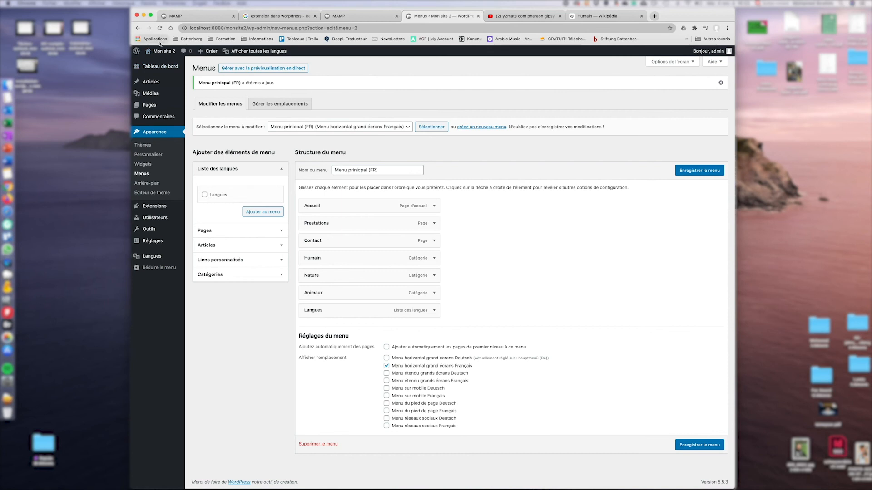
Visit the live site and open the Prestations, Contact and Humain menu links.
{"action": "left_click", "coordinate": [159, 52]}
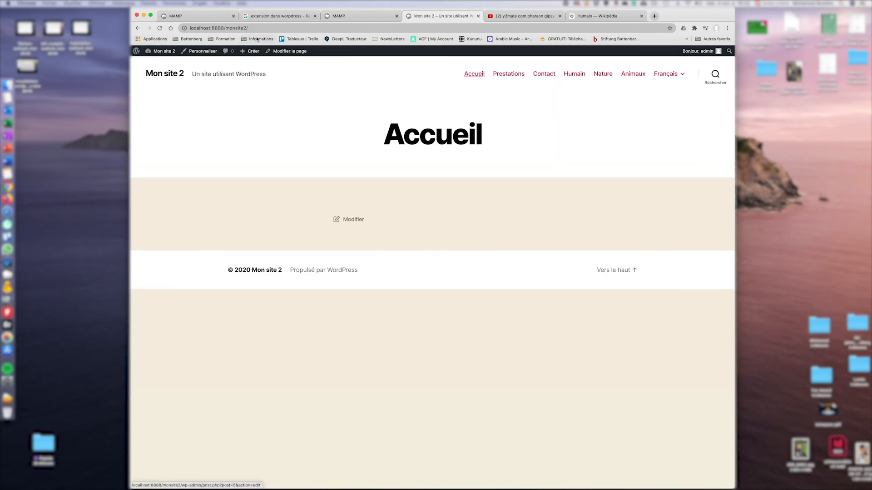
{"action": "left_click", "coordinate": [509, 74]}
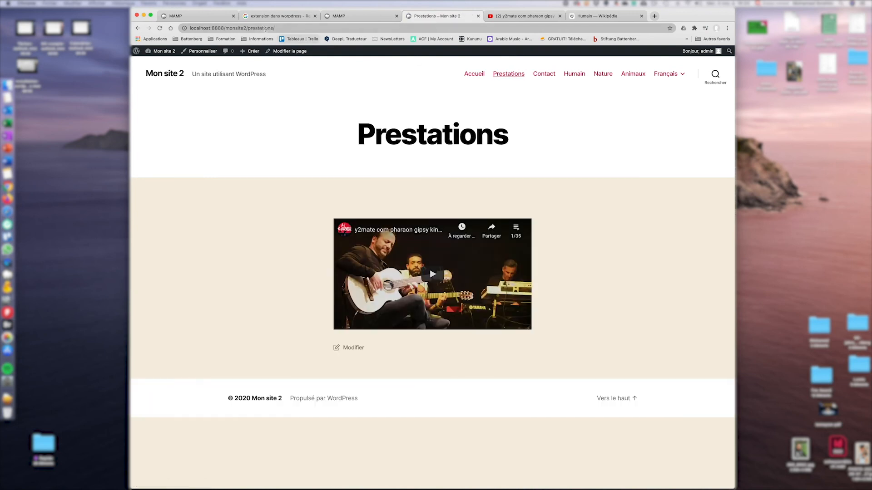
{"action": "left_click", "coordinate": [544, 73]}
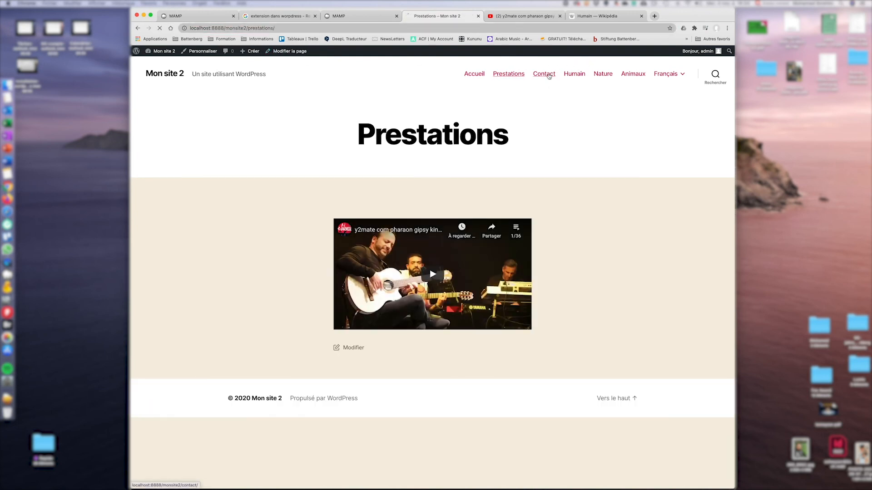
{"action": "left_click", "coordinate": [575, 75]}
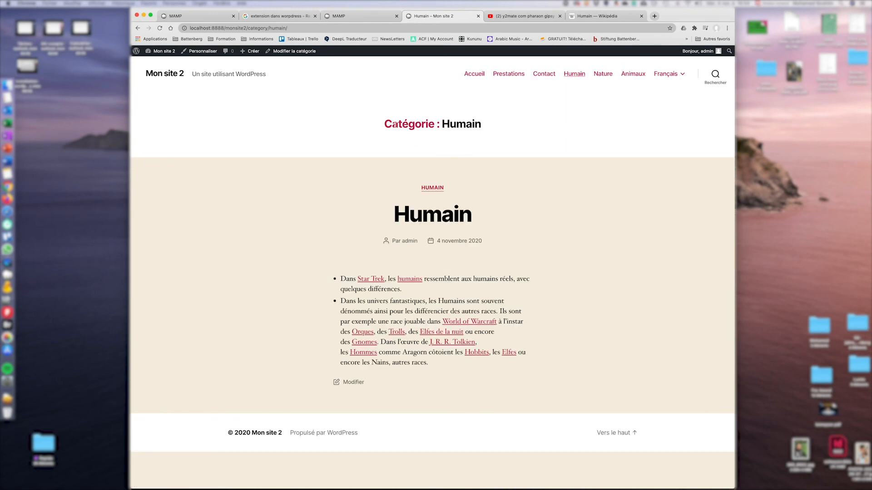
Open the Nature and Animaux category archives, then return to the admin dashboard.
{"action": "double_click", "coordinate": [258, 28]}
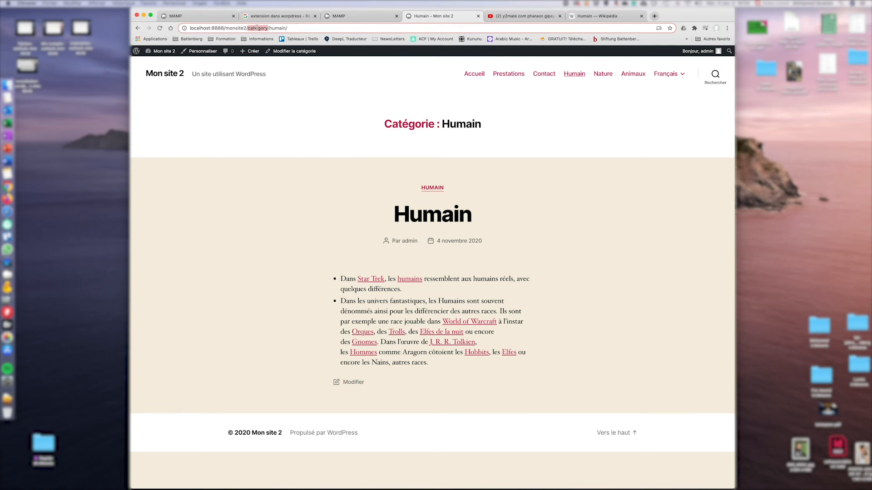
{"action": "left_click", "coordinate": [608, 76]}
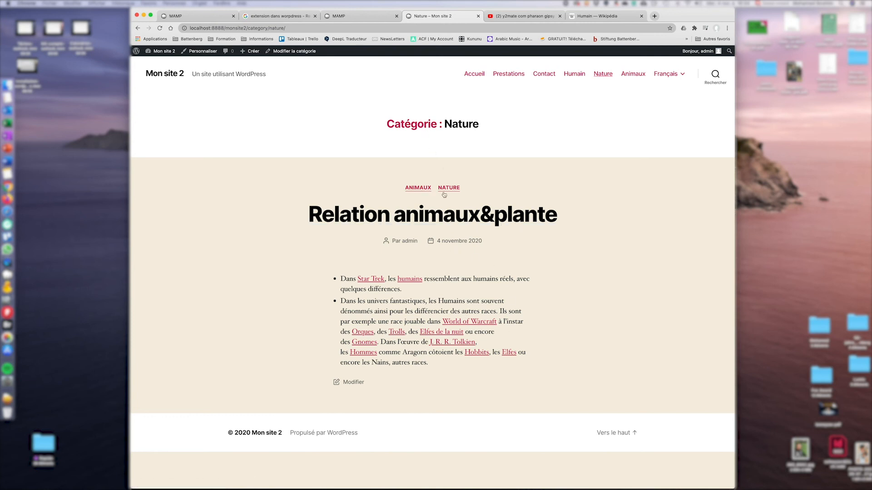
{"action": "left_click", "coordinate": [640, 76]}
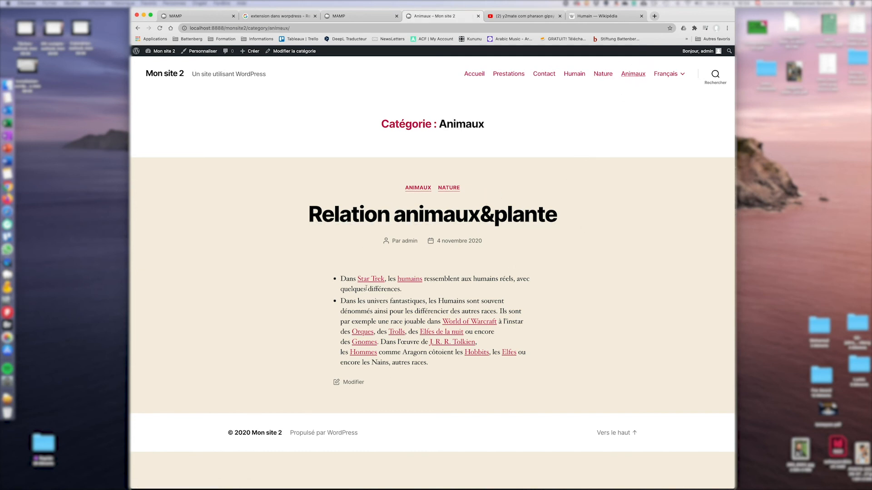
{"action": "left_click", "coordinate": [456, 178]}
{"action": "left_click", "coordinate": [163, 52]}
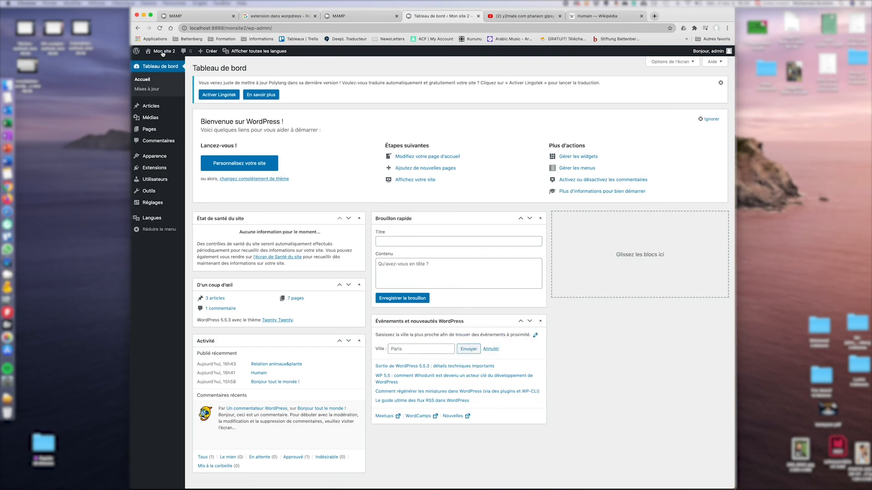
Install the Radiate theme from Apparence > Thèmes > Ajouter un thème and activate it.
{"action": "mouse_move", "coordinate": [152, 156]}
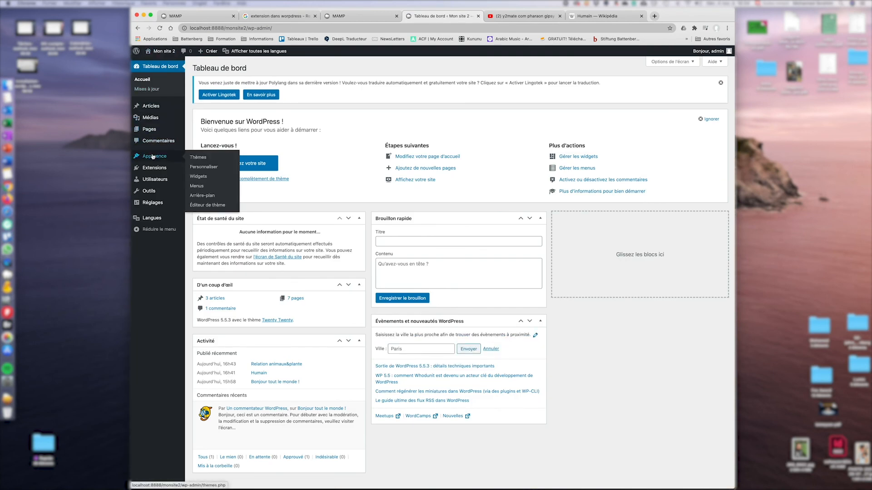
{"action": "left_click", "coordinate": [200, 157]}
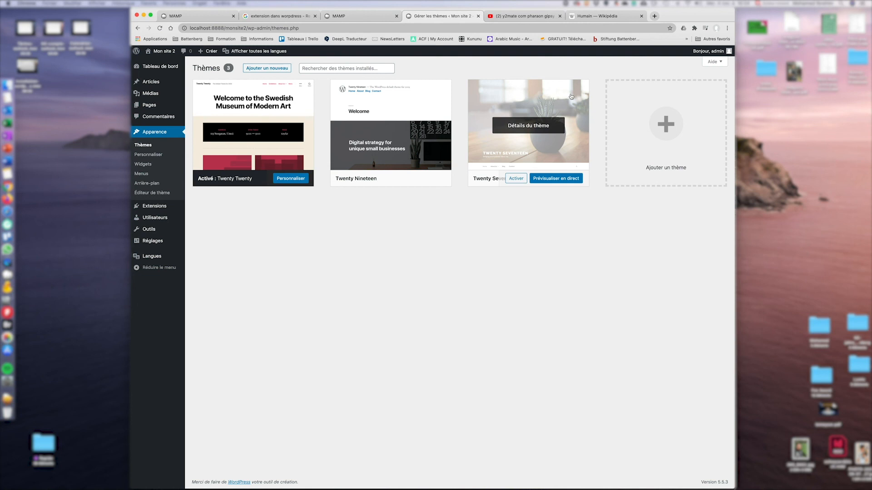
{"action": "left_click", "coordinate": [665, 122]}
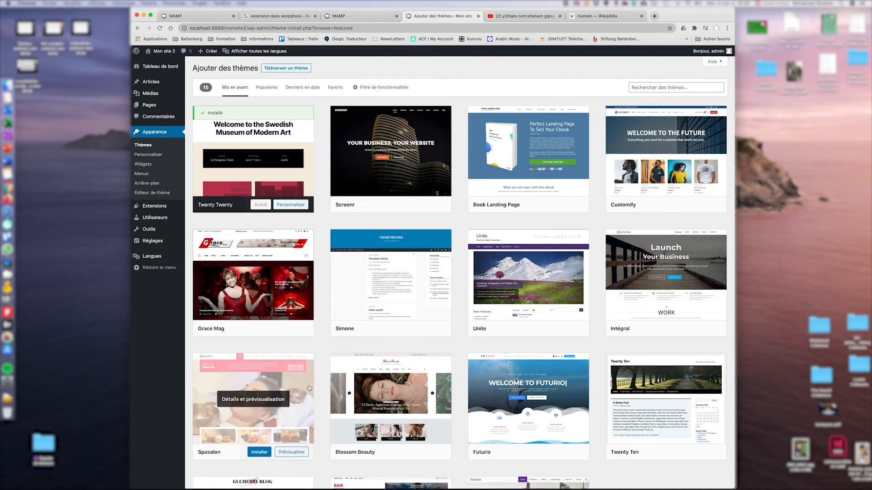
{"action": "scroll", "coordinate": [296, 363], "scroll_direction": "down", "scroll_amount": 3}
{"action": "scroll", "coordinate": [296, 363], "scroll_direction": "down", "scroll_amount": 1}
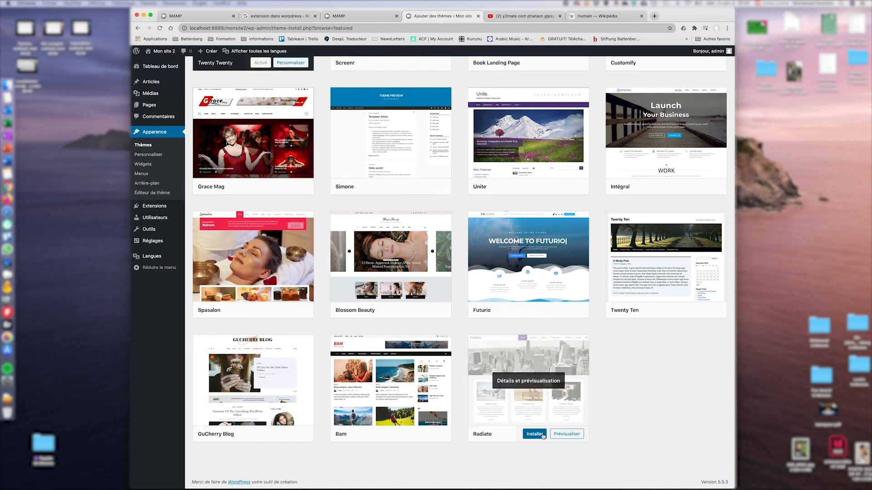
{"action": "left_click", "coordinate": [535, 434]}
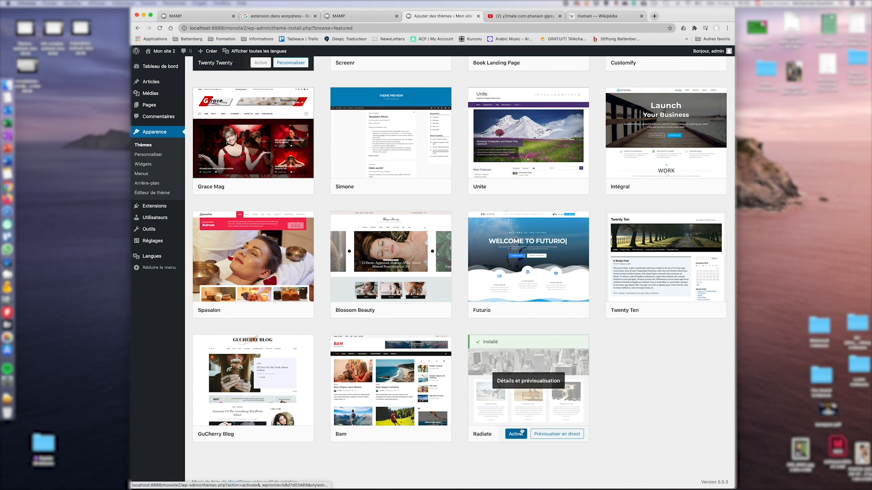
{"action": "left_click", "coordinate": [516, 434]}
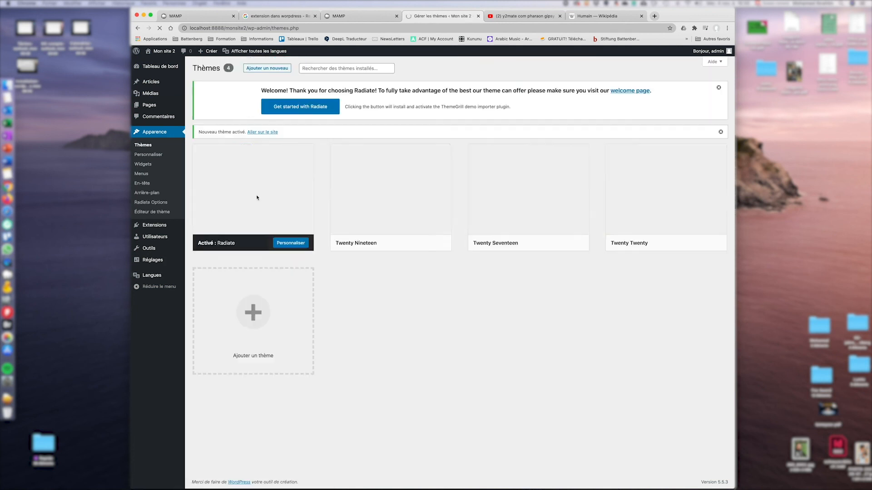
Assign Menu prinicpal (FR) to the Menu principal Français location and save the menu.
{"action": "left_click", "coordinate": [163, 52]}
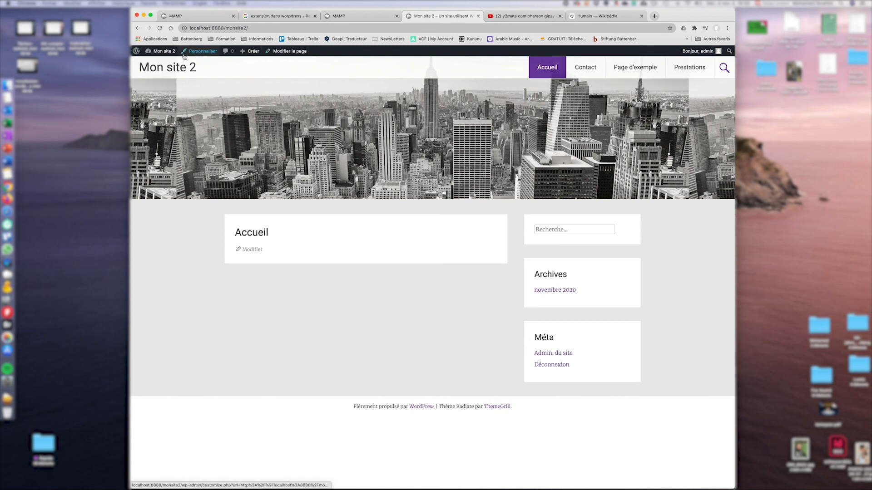
{"action": "mouse_move", "coordinate": [161, 54]}
{"action": "left_click", "coordinate": [154, 90]}
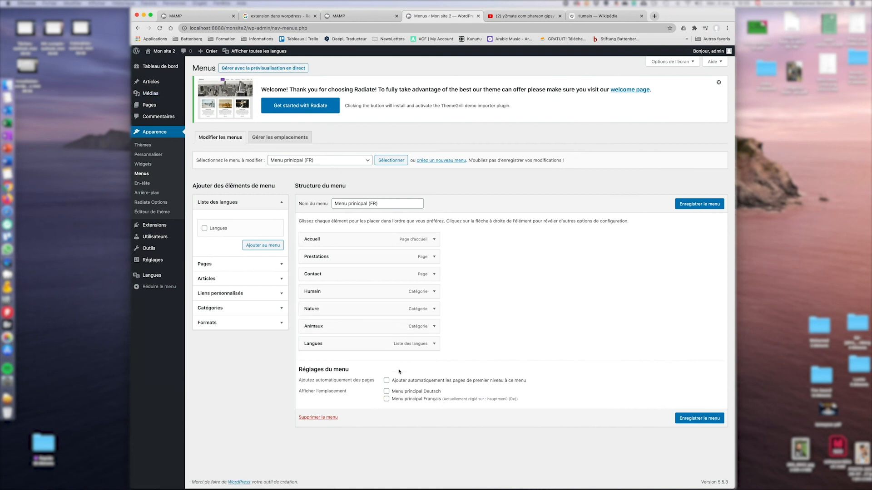
{"action": "left_click", "coordinate": [386, 399]}
{"action": "left_click", "coordinate": [701, 418]}
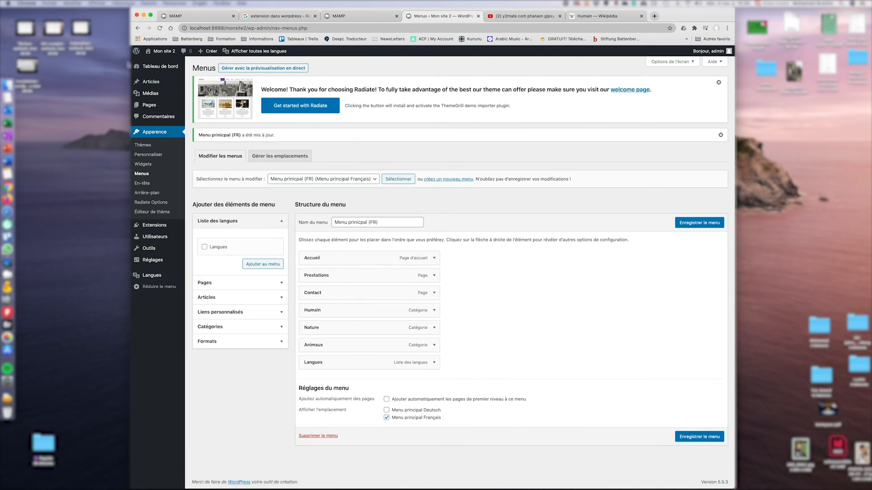
Check the French menu on the live site, then return to the admin dashboard.
{"action": "left_click", "coordinate": [161, 51]}
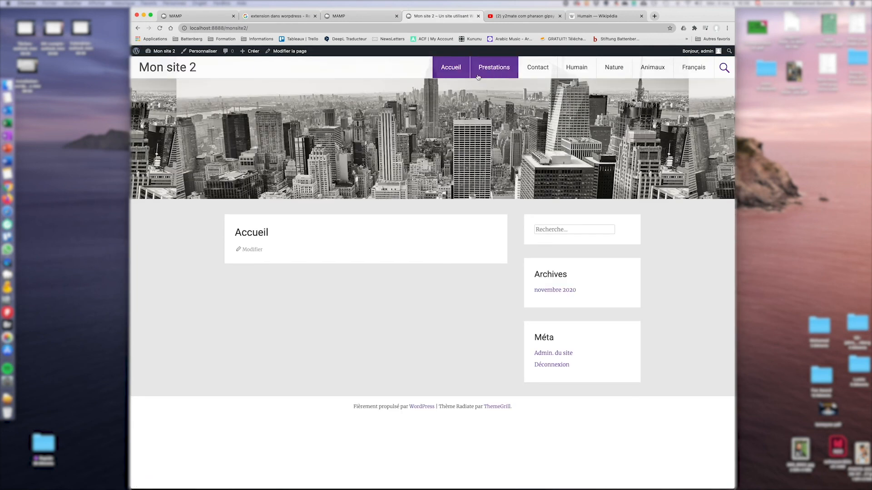
{"action": "mouse_move", "coordinate": [701, 74]}
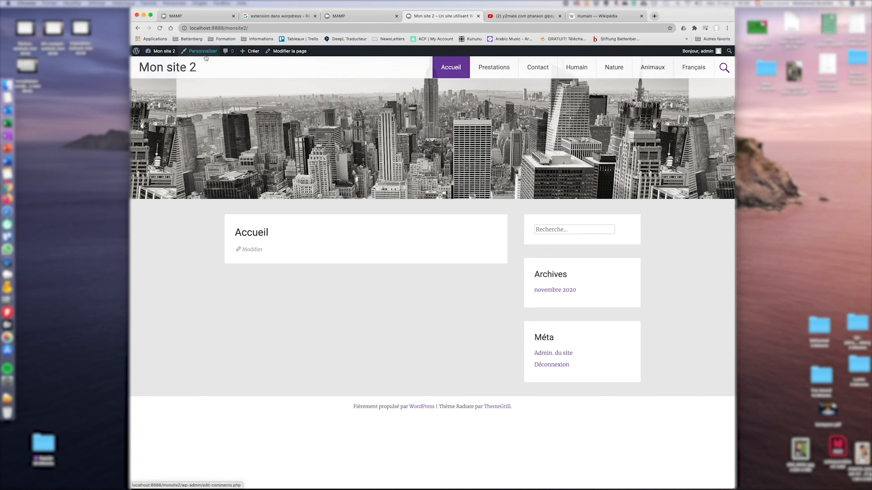
{"action": "left_click", "coordinate": [163, 52]}
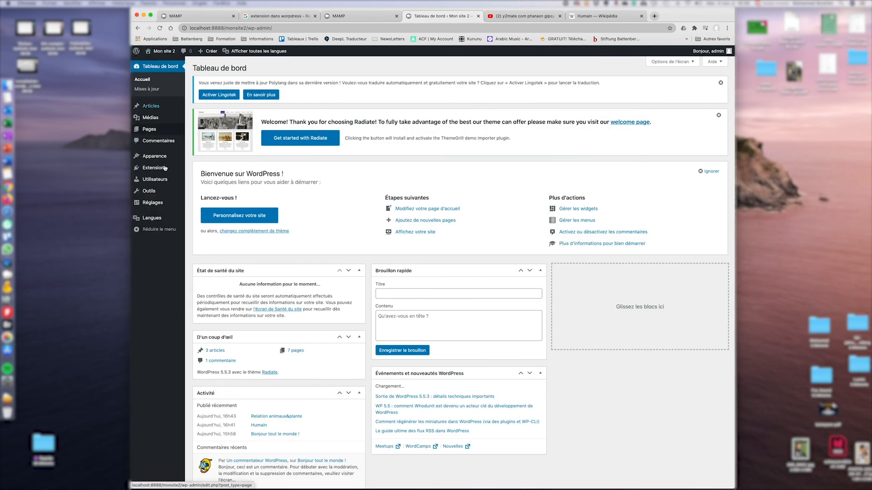
Load hauptmenü (De) in the Apparence > Menus editor.
{"action": "mouse_move", "coordinate": [156, 157]}
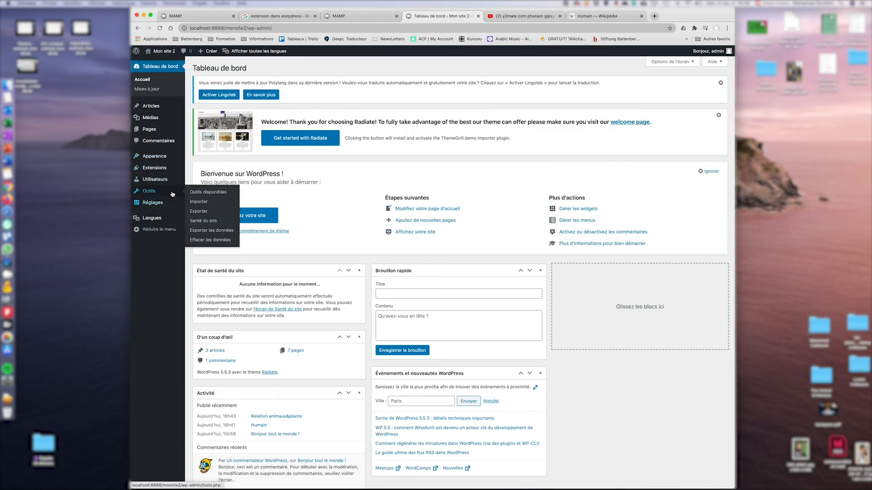
{"action": "left_click", "coordinate": [196, 186]}
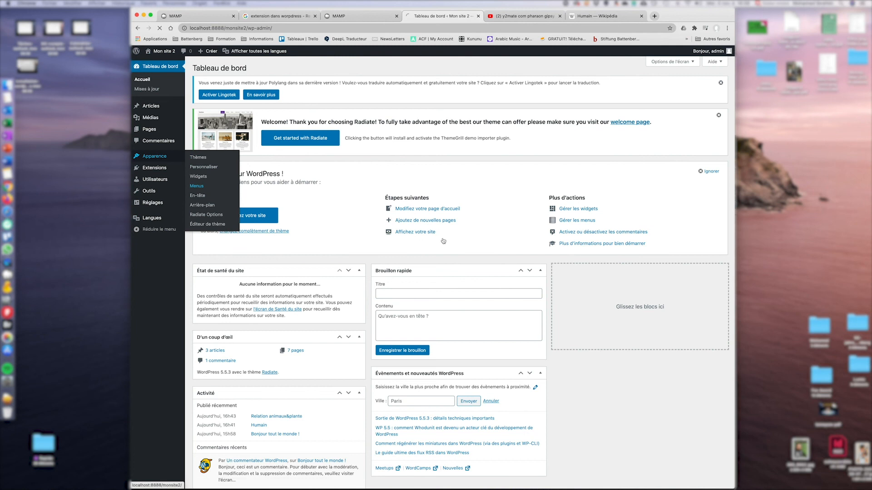
{"action": "left_click", "coordinate": [355, 160]}
{"action": "left_click", "coordinate": [349, 154]}
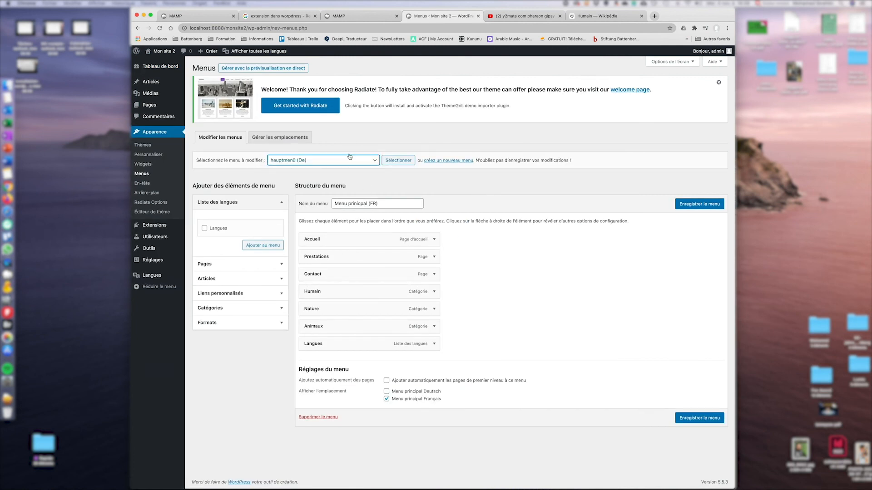
{"action": "left_click", "coordinate": [394, 161]}
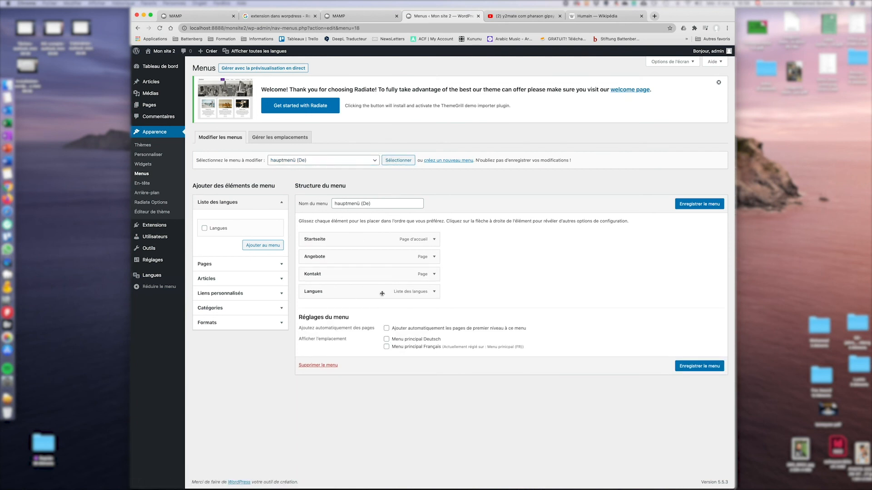
Open the site in a new tab and switch its language to German.
{"action": "left_click", "coordinate": [163, 51], "text": "super"}
{"action": "left_click", "coordinate": [510, 16]}
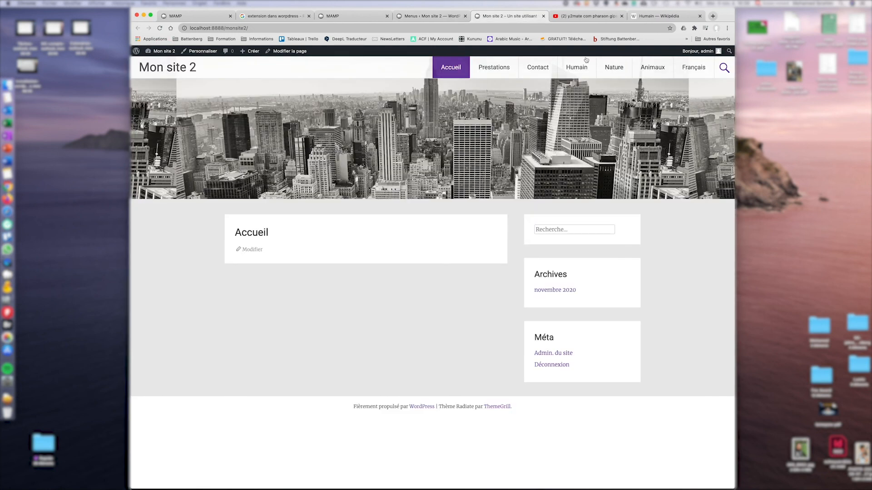
{"action": "mouse_move", "coordinate": [699, 74]}
{"action": "left_click", "coordinate": [690, 89]}
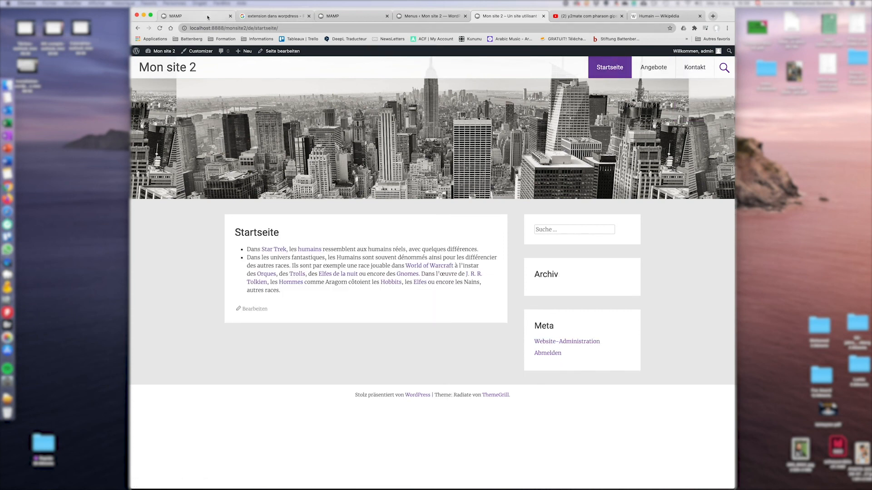
Assign hauptmenü (De) to the Menu principal Deutsch location, save, and view the site.
{"action": "left_click", "coordinate": [431, 17]}
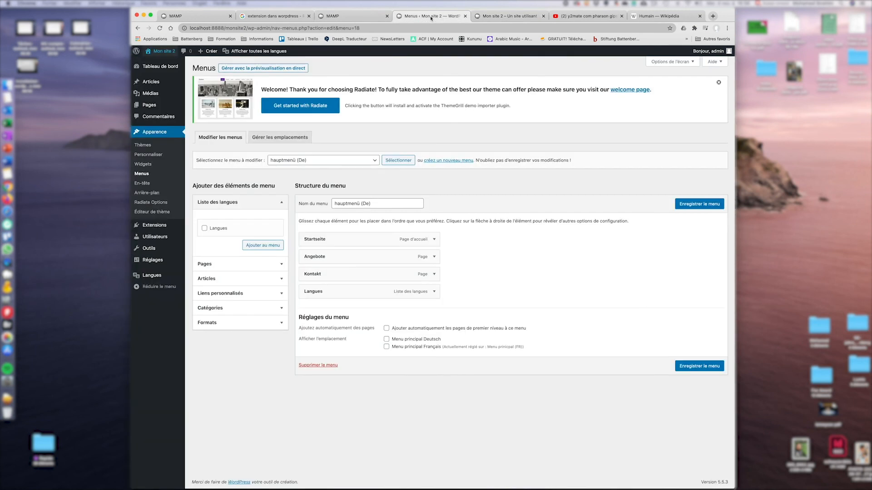
{"action": "left_click", "coordinate": [387, 339]}
{"action": "left_click", "coordinate": [698, 368]}
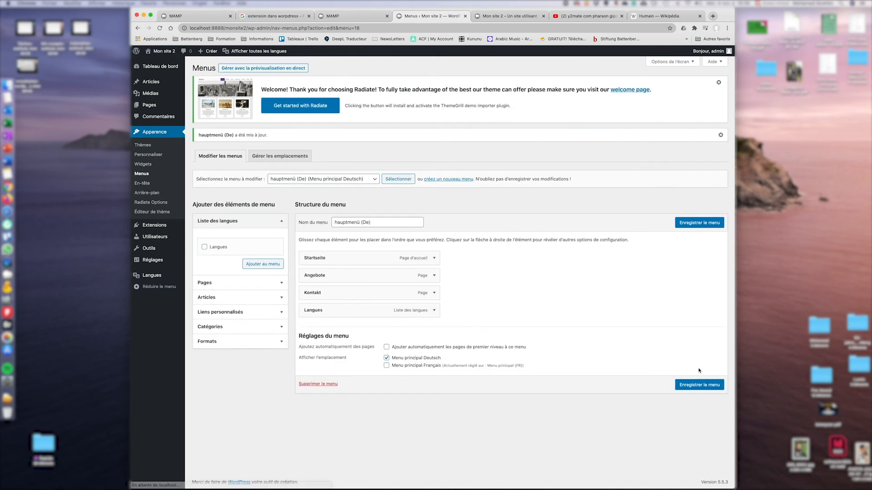
{"action": "left_click", "coordinate": [167, 62]}
Switch the site to Français, open the Humain post via the Humain category, and select its 'humain' URL slug.
{"action": "mouse_move", "coordinate": [712, 68]}
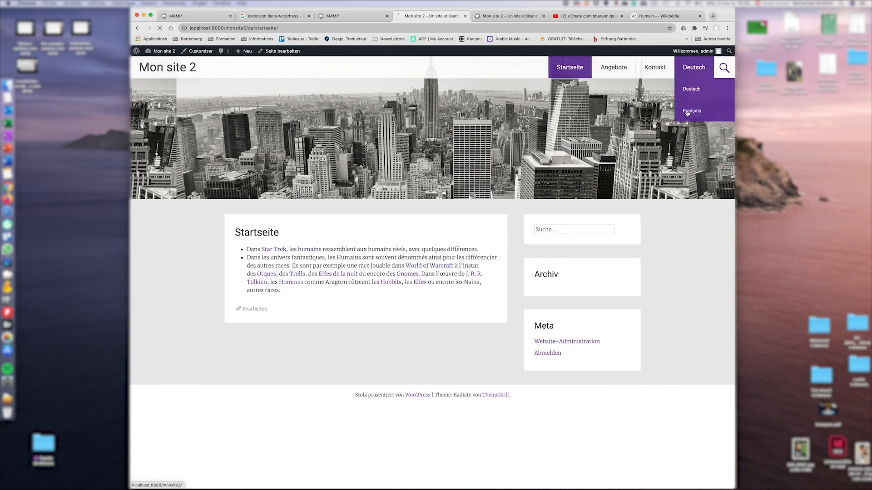
{"action": "left_click", "coordinate": [688, 111]}
{"action": "left_click", "coordinate": [578, 68]}
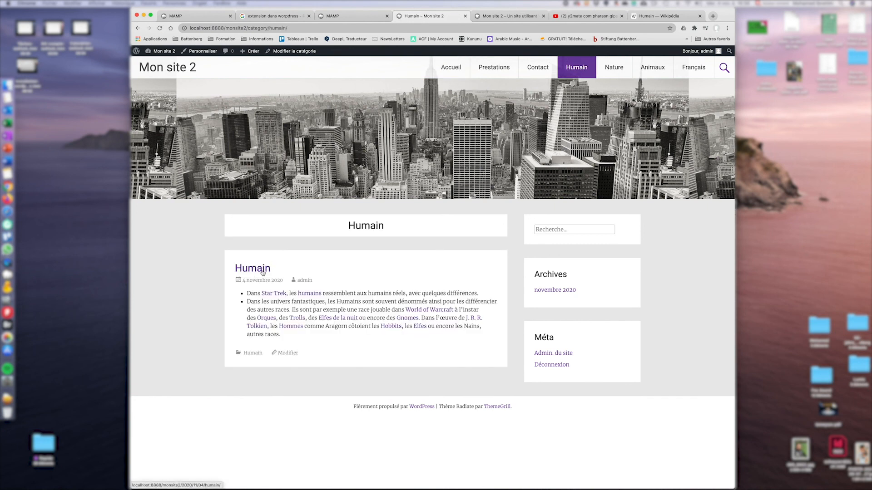
{"action": "left_click", "coordinate": [257, 269]}
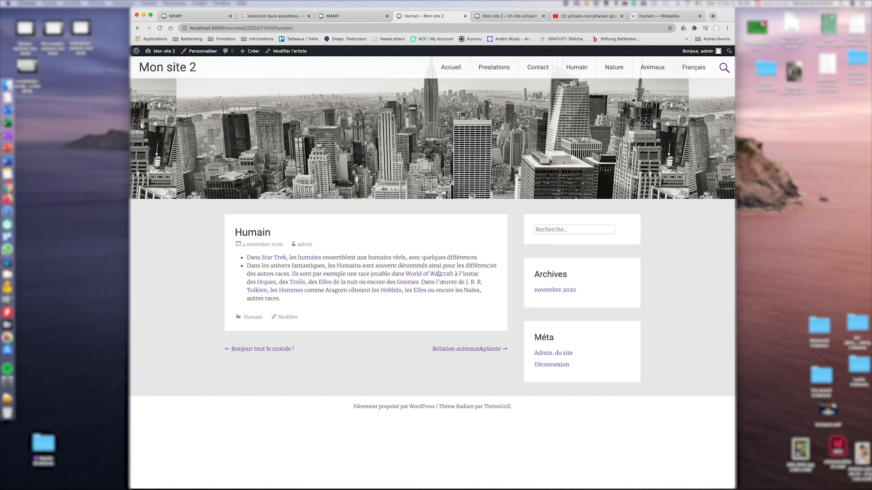
{"action": "double_click", "coordinate": [282, 27]}
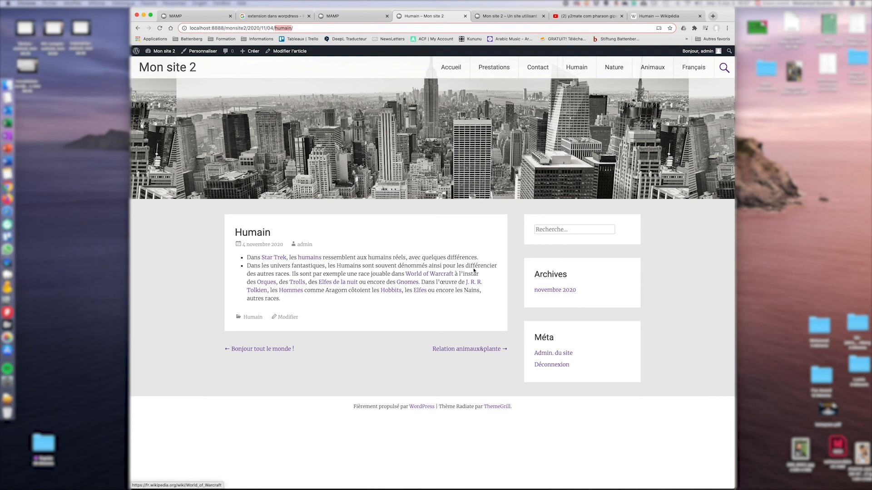